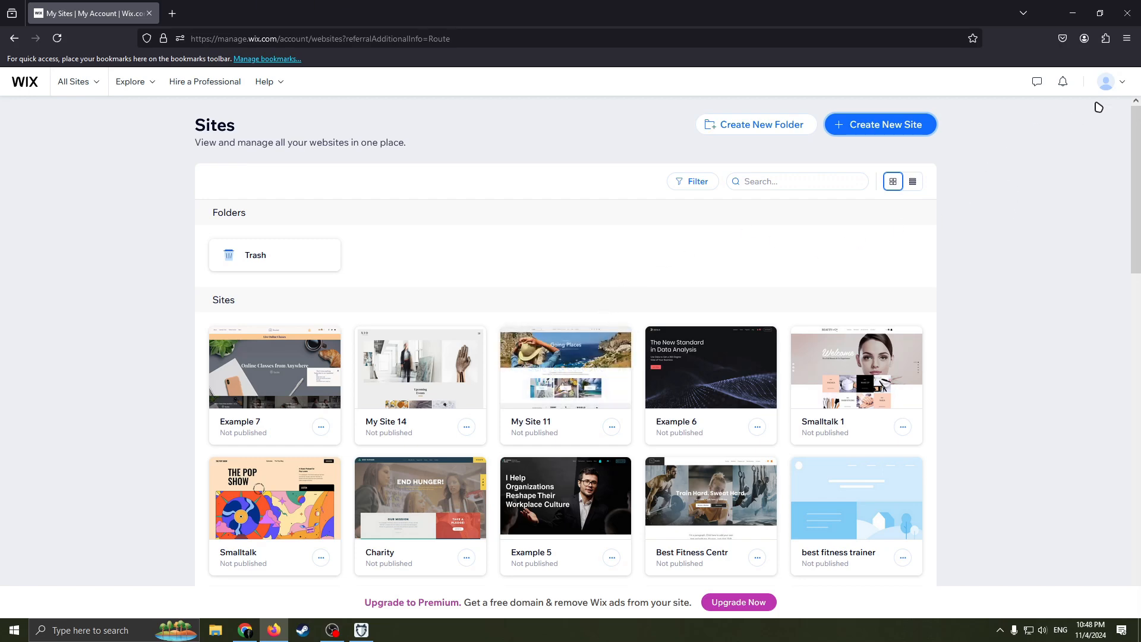
click(1123, 83)
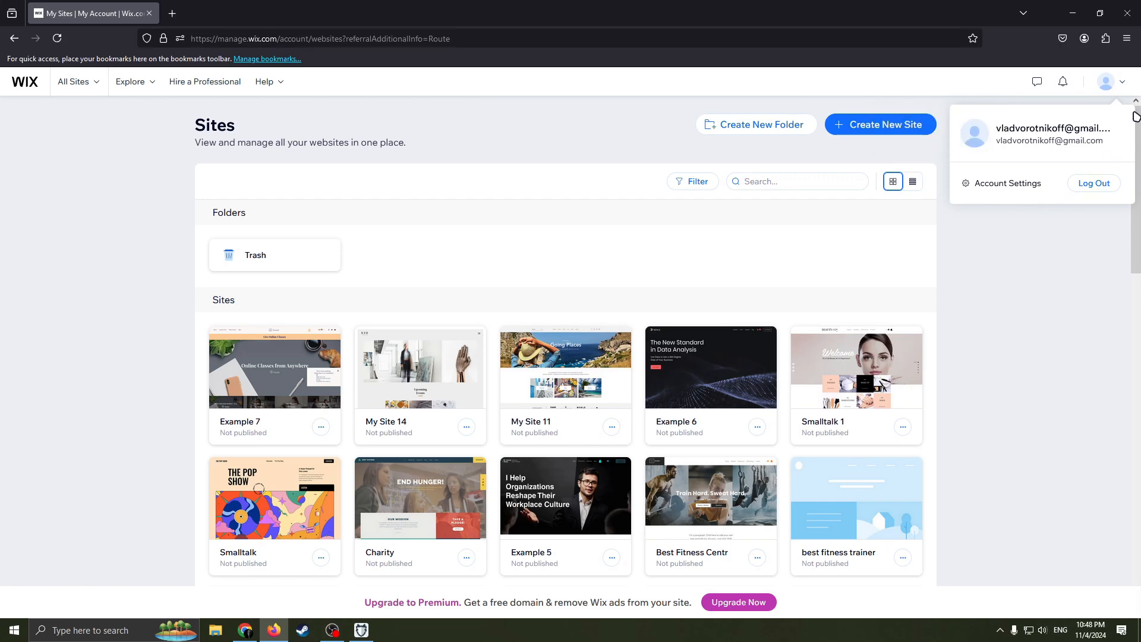
click(1127, 90)
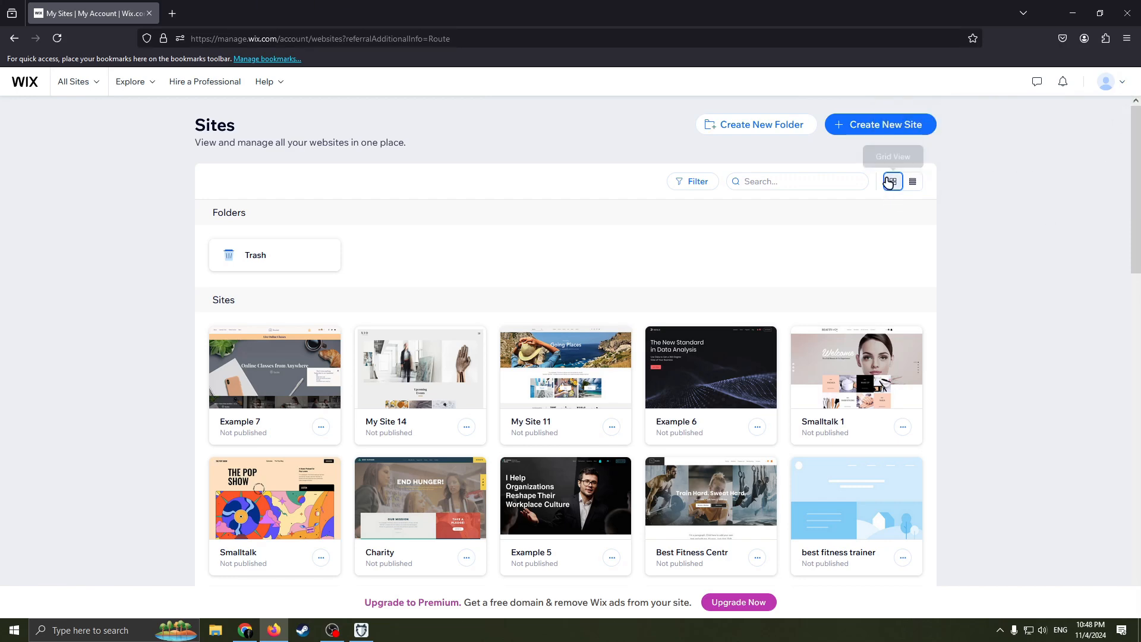
click(1122, 84)
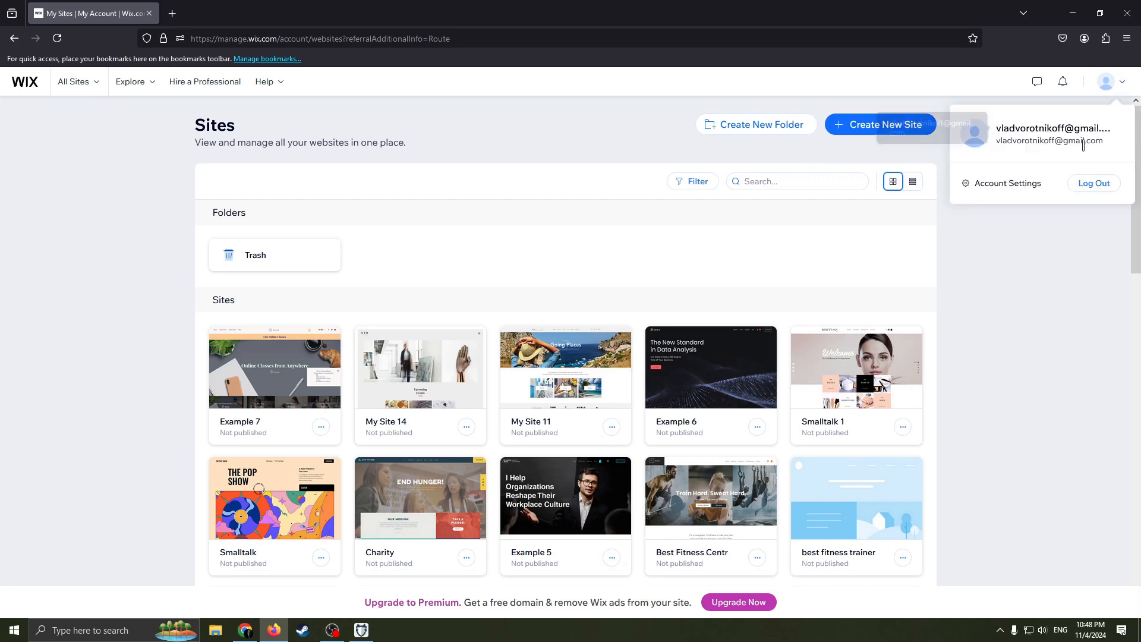
click(1121, 90)
click(1122, 87)
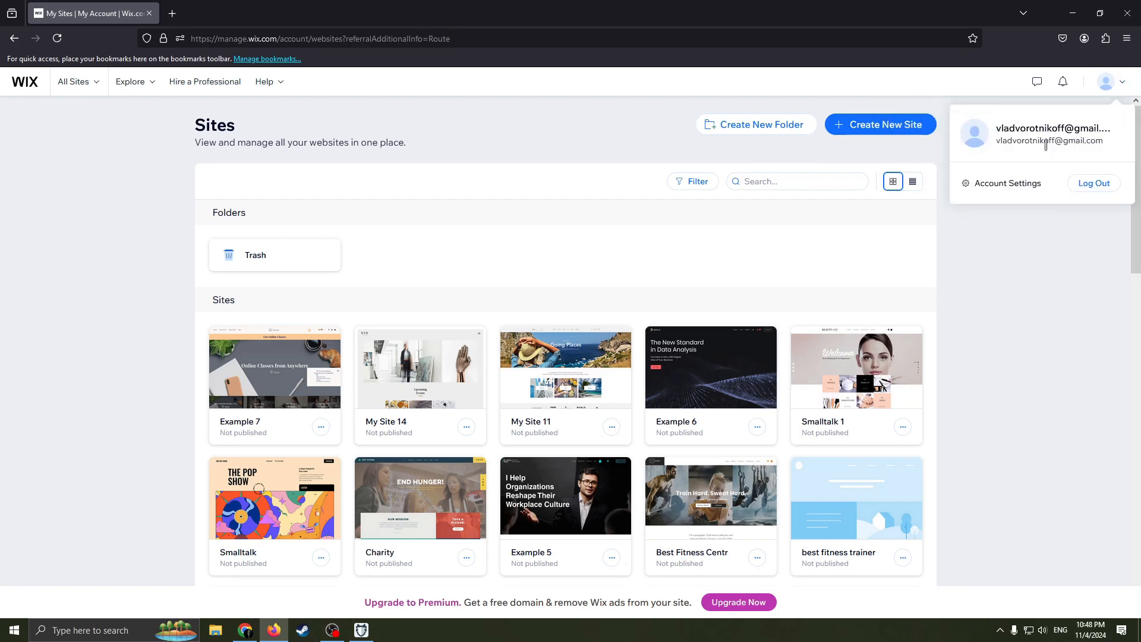
click(1124, 98)
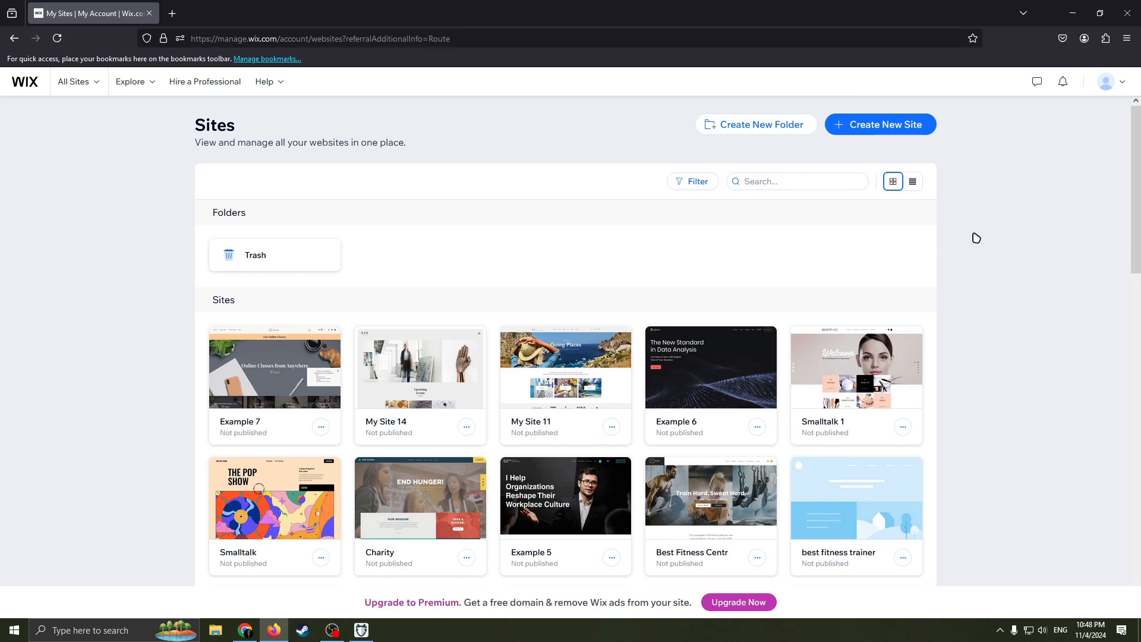
Start a new site without the AI chat and search the website types for "church".
click(886, 126)
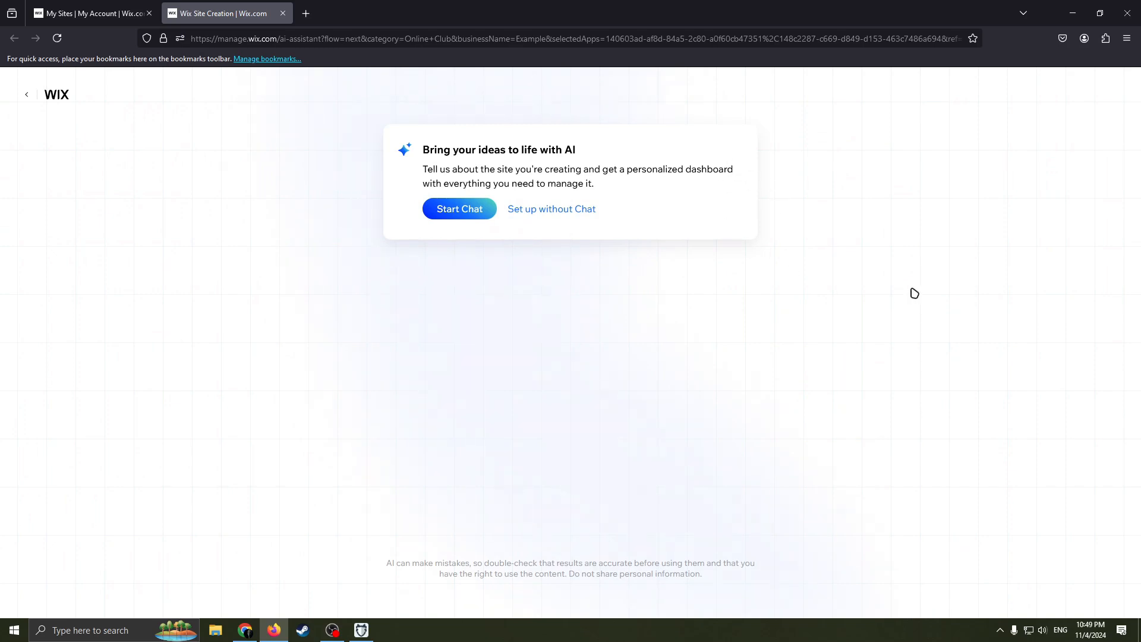
click(580, 217)
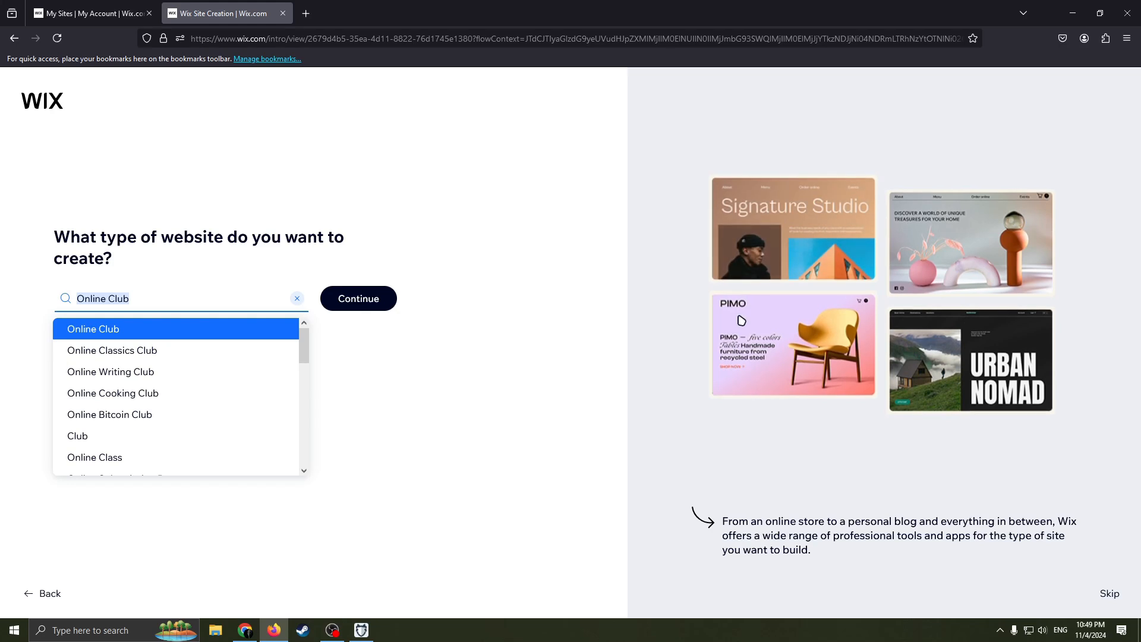
click(297, 298)
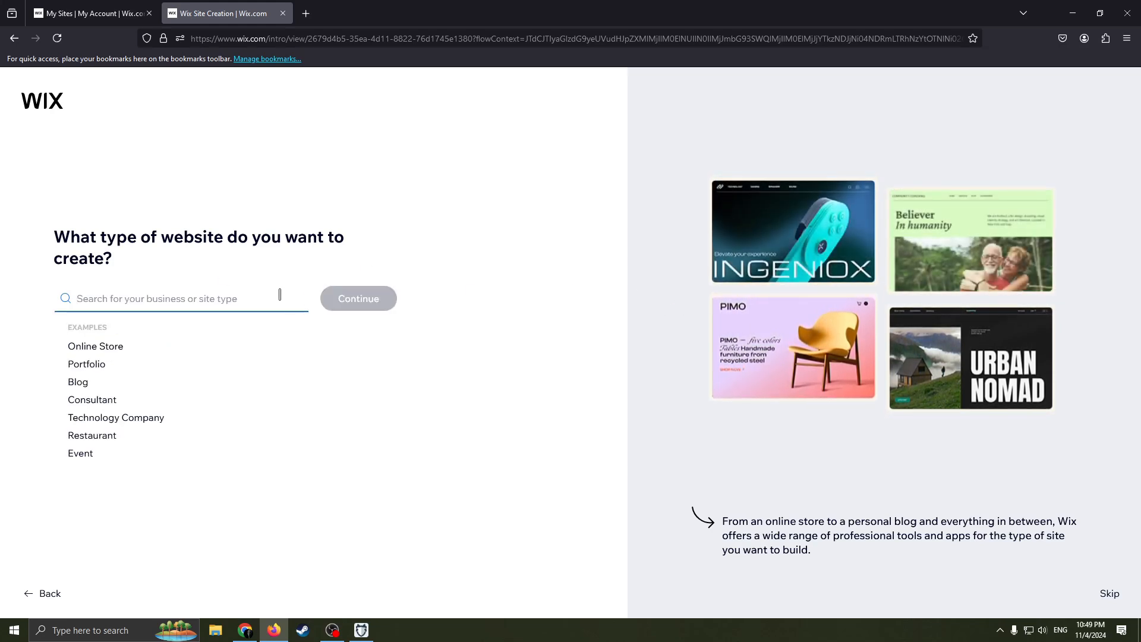
text(church)
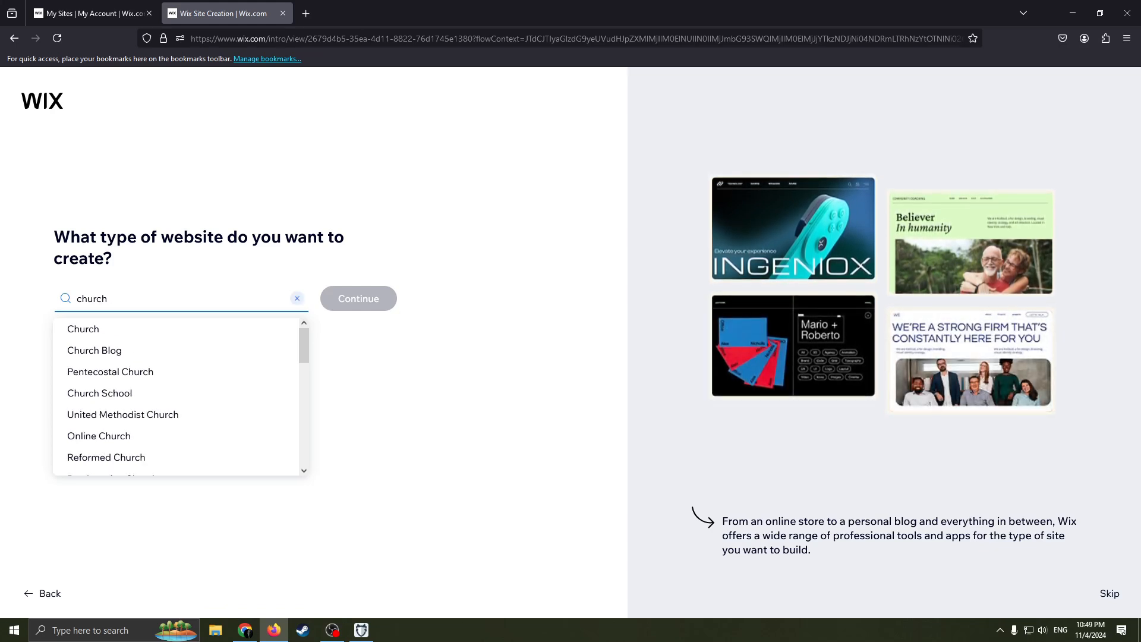
Choose Church from the suggested website types and continue to the site setup.
scroll(178, 381, down, 1)
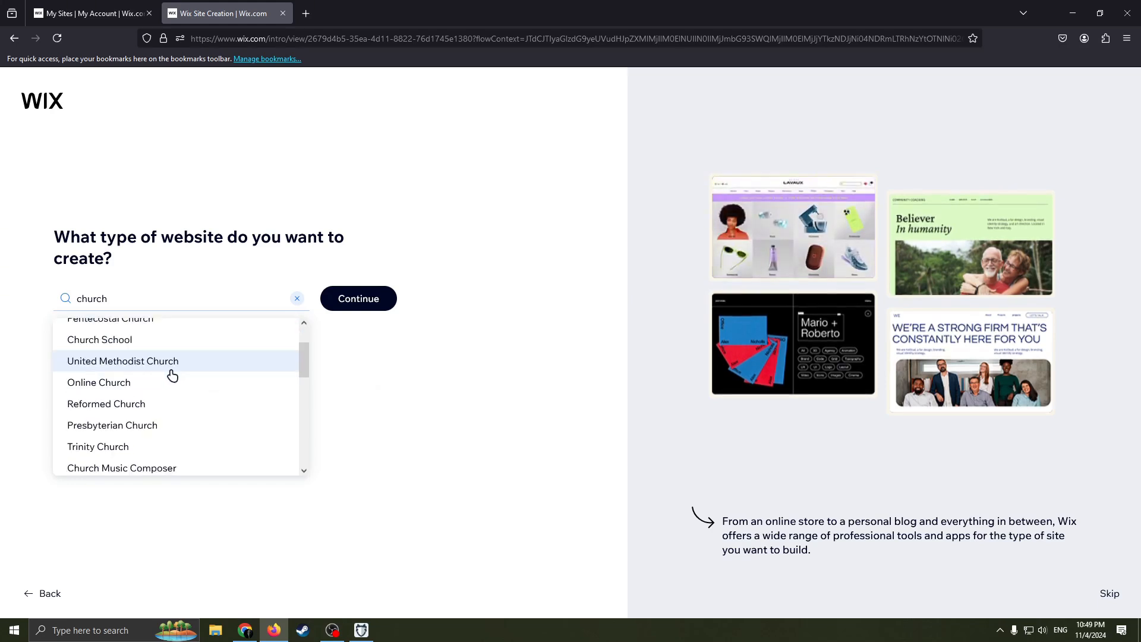
scroll(167, 379, up, 1)
scroll(178, 399, down, 3)
scroll(211, 381, up, 3)
scroll(210, 387, down, 2)
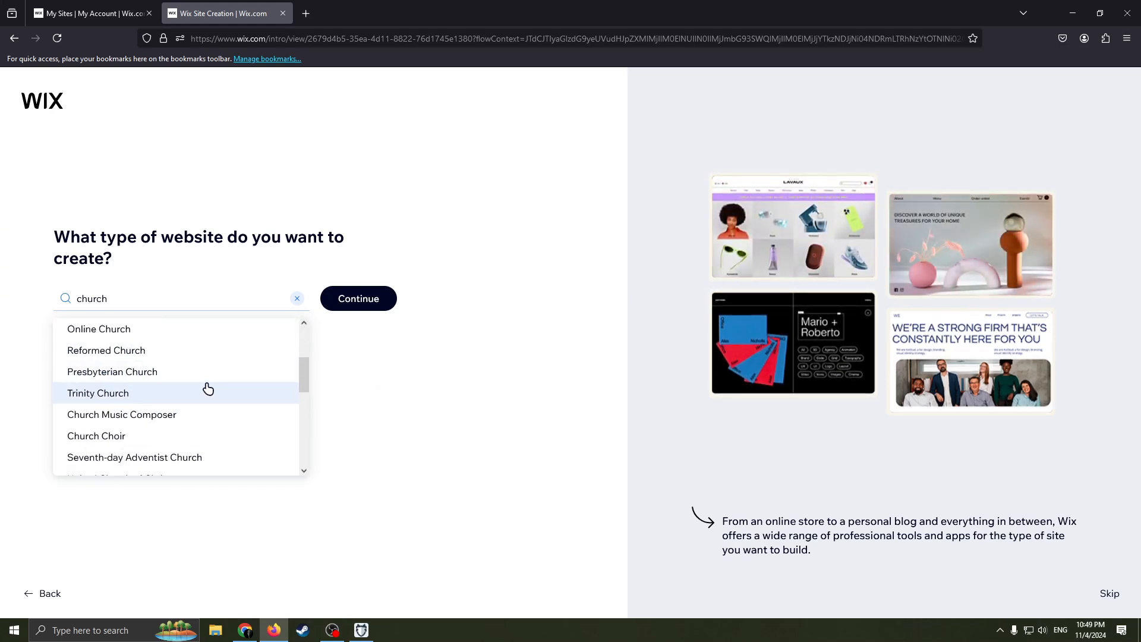
scroll(208, 390, up, 2)
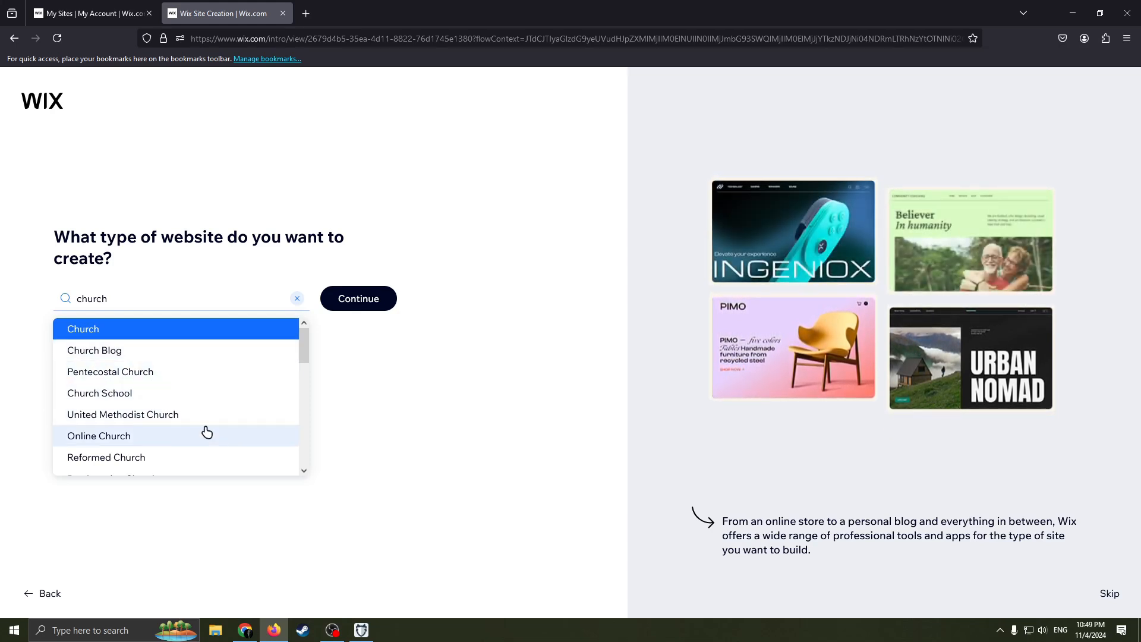
scroll(157, 448, down, 1)
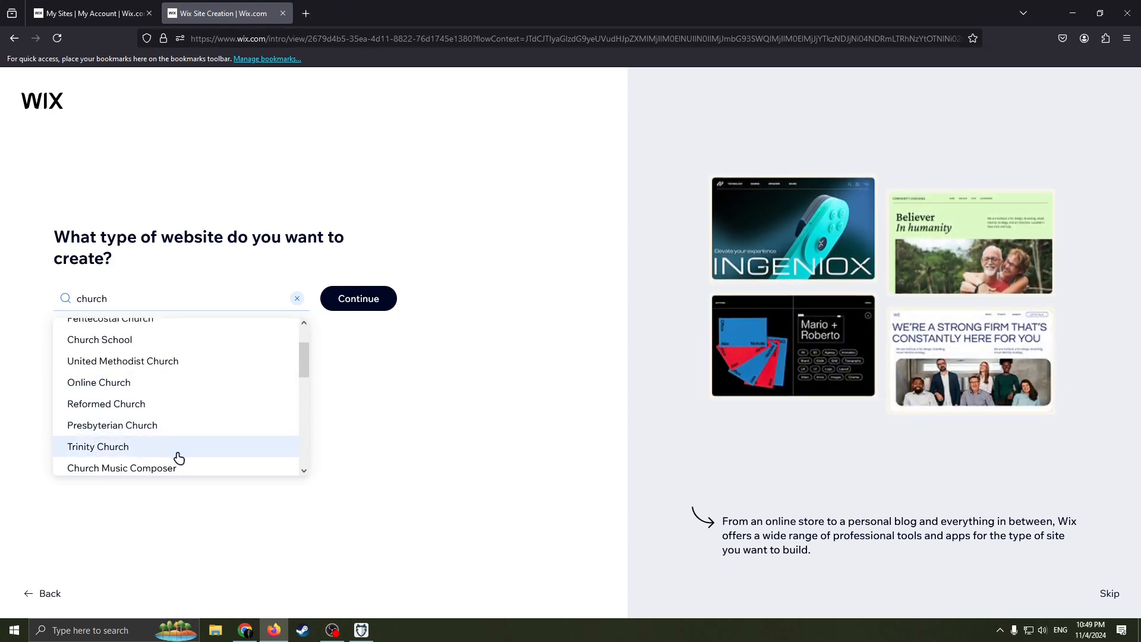
scroll(173, 451, down, 1)
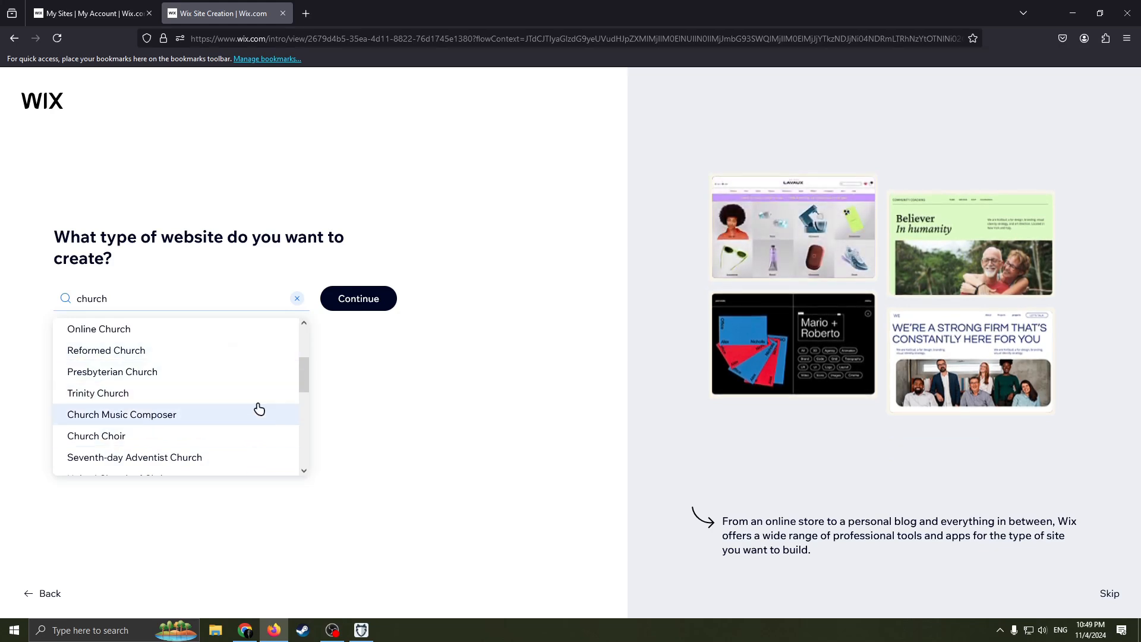
drag(303, 376, 312, 327)
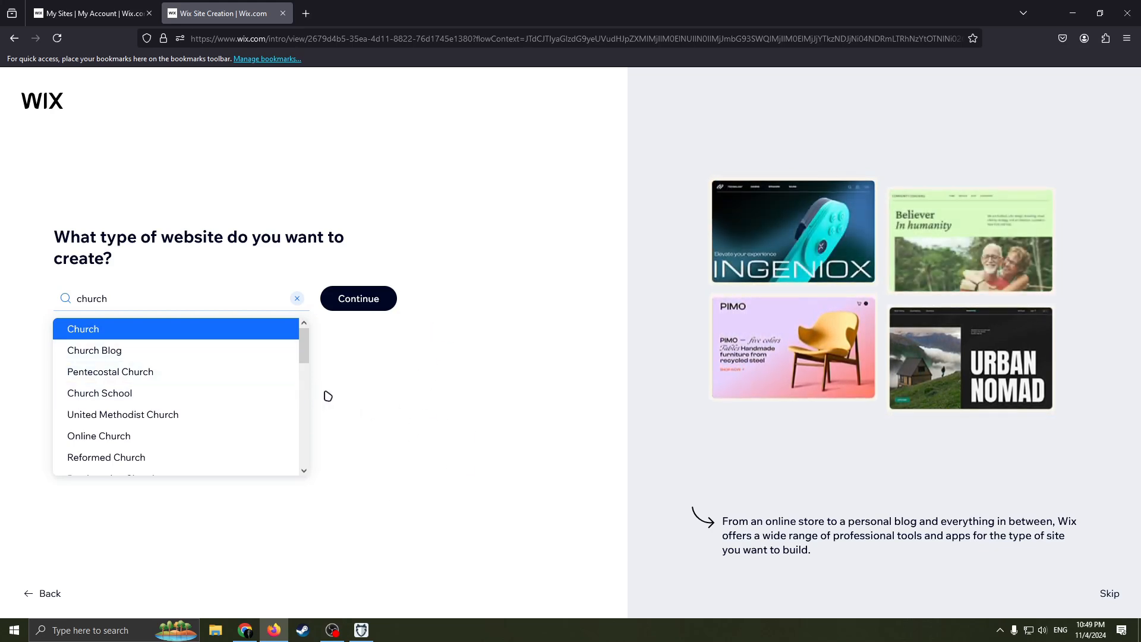
click(158, 328)
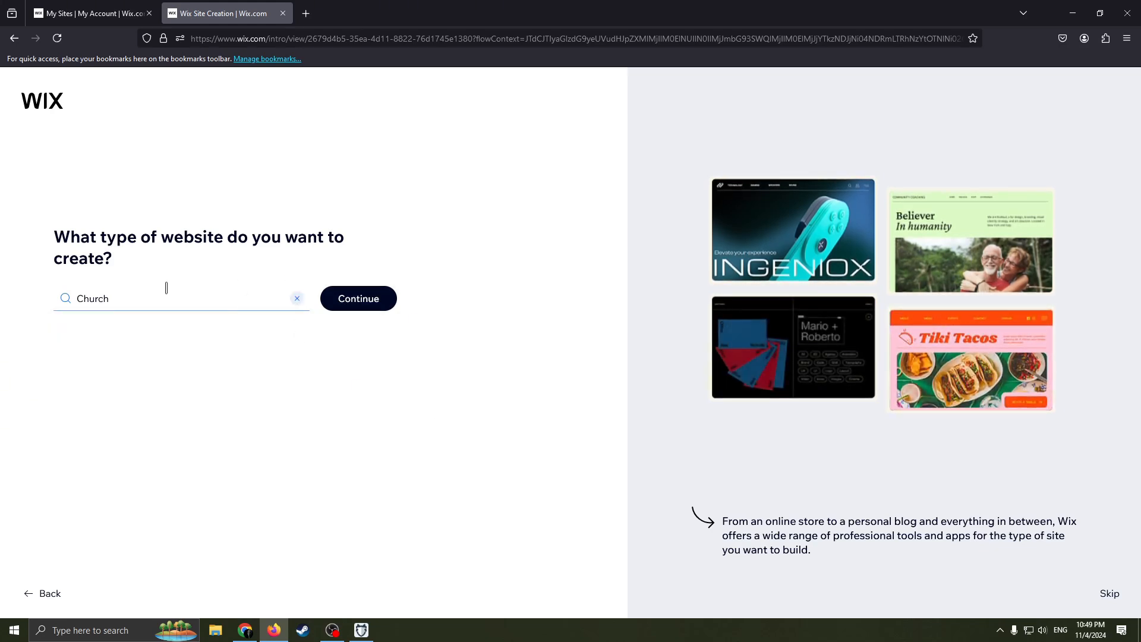
click(383, 300)
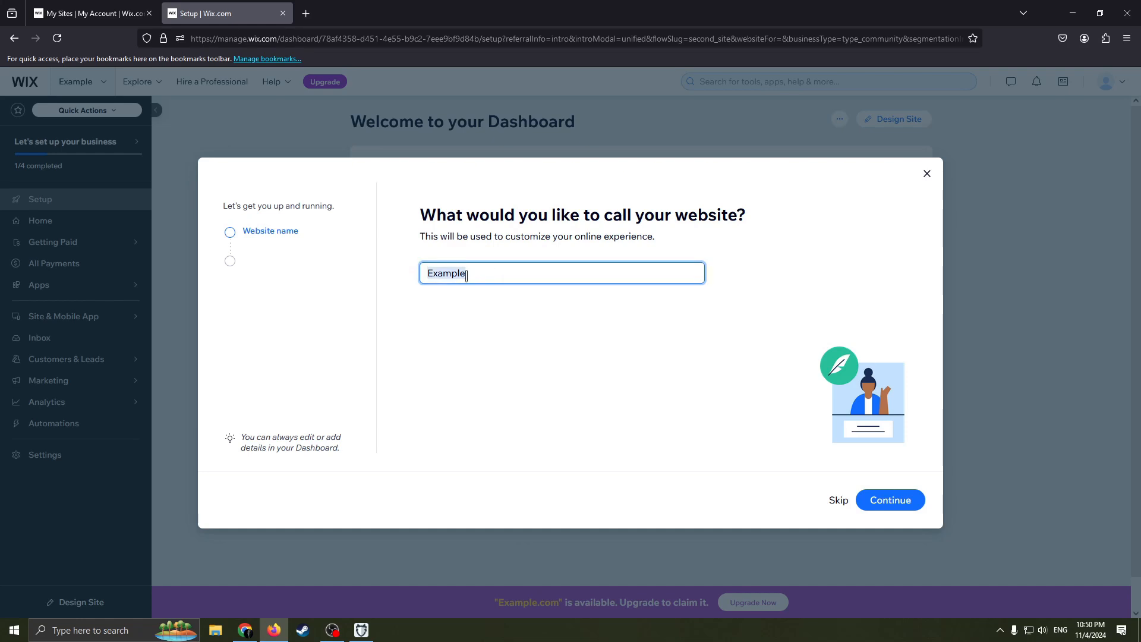
Keep Example as the website name and continue to the site goals.
drag(479, 280, 513, 279)
click(540, 287)
click(459, 273)
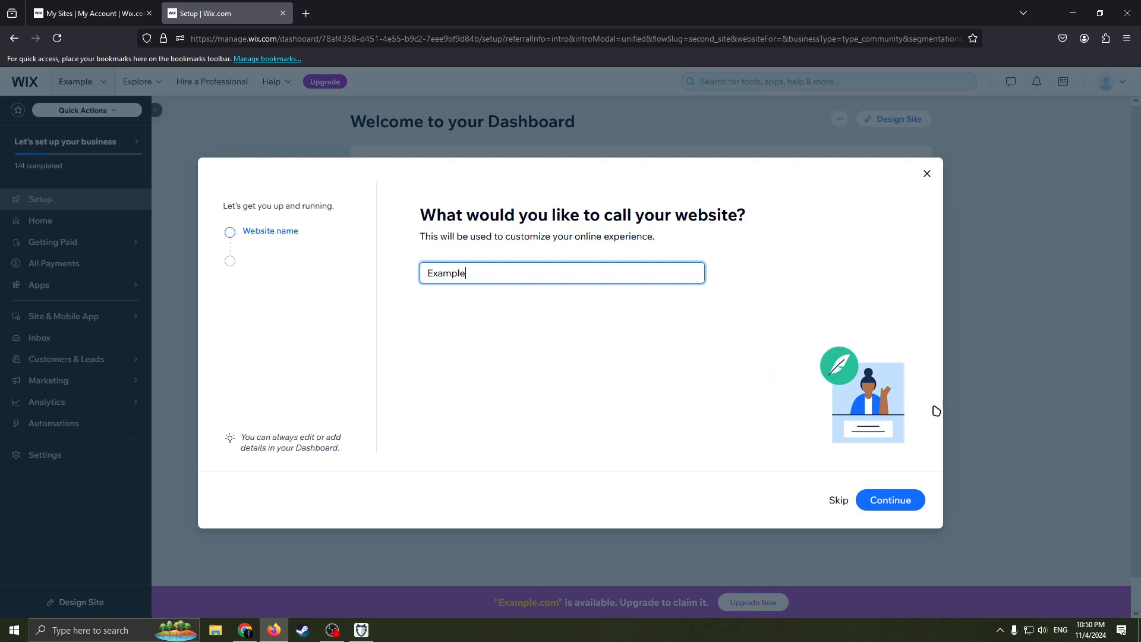
click(915, 505)
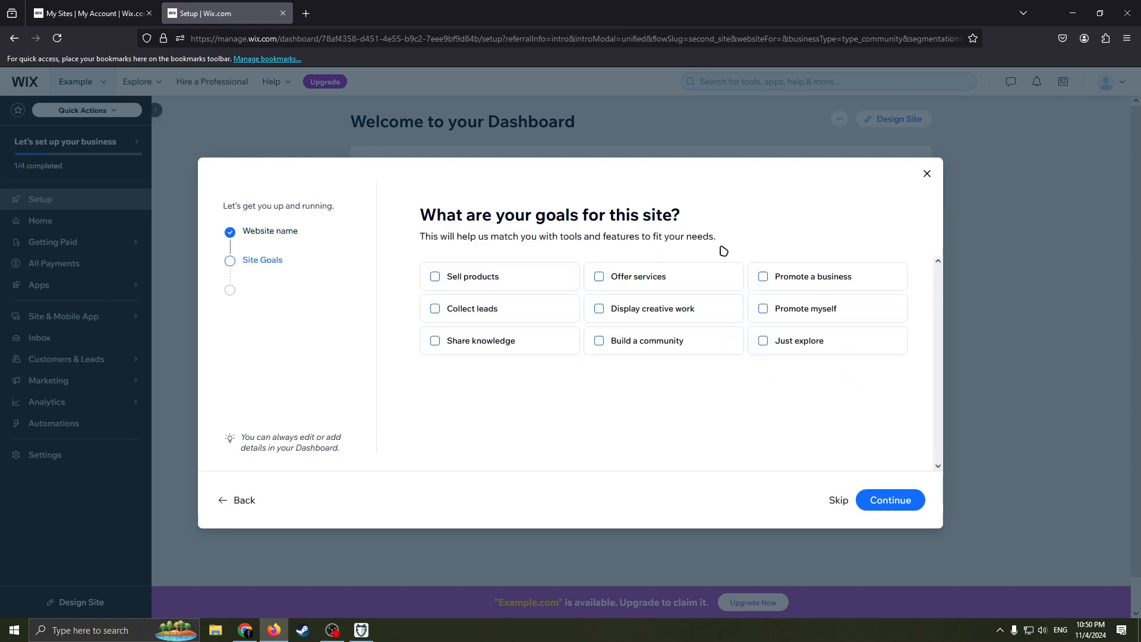
drag(492, 214, 403, 211)
click(664, 205)
click(585, 244)
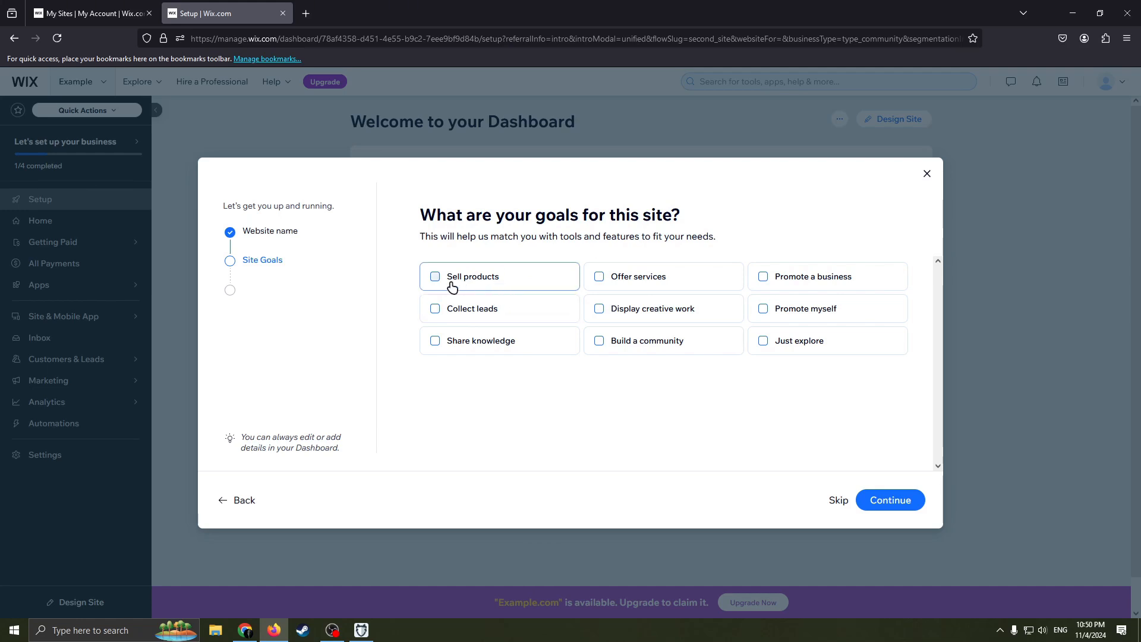
drag(456, 284, 464, 282)
click(489, 281)
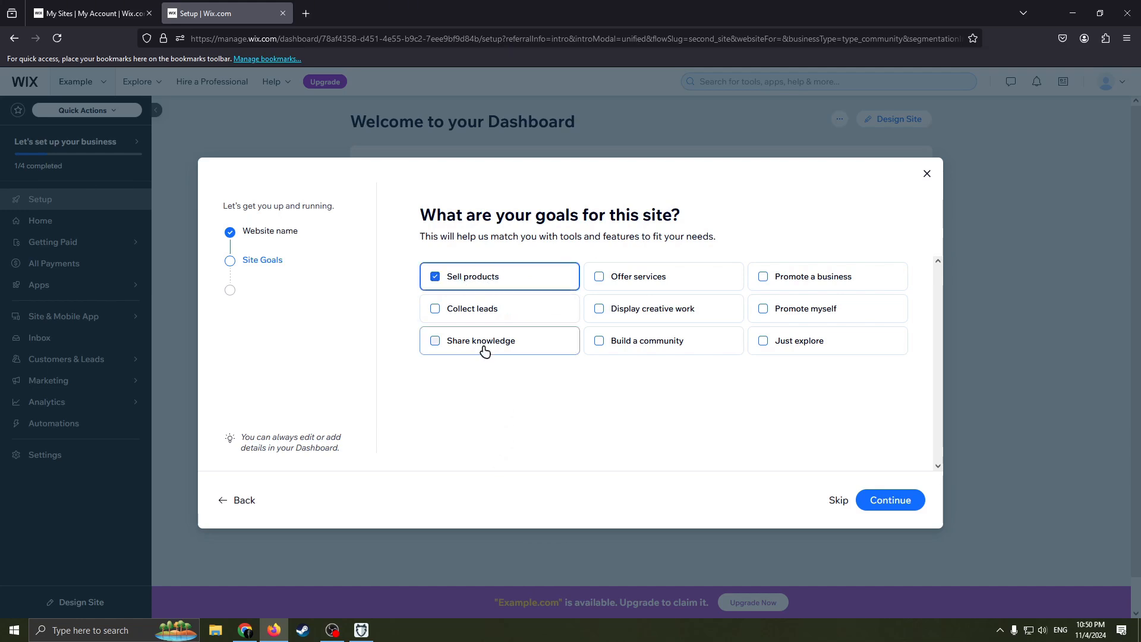
click(466, 308)
click(497, 309)
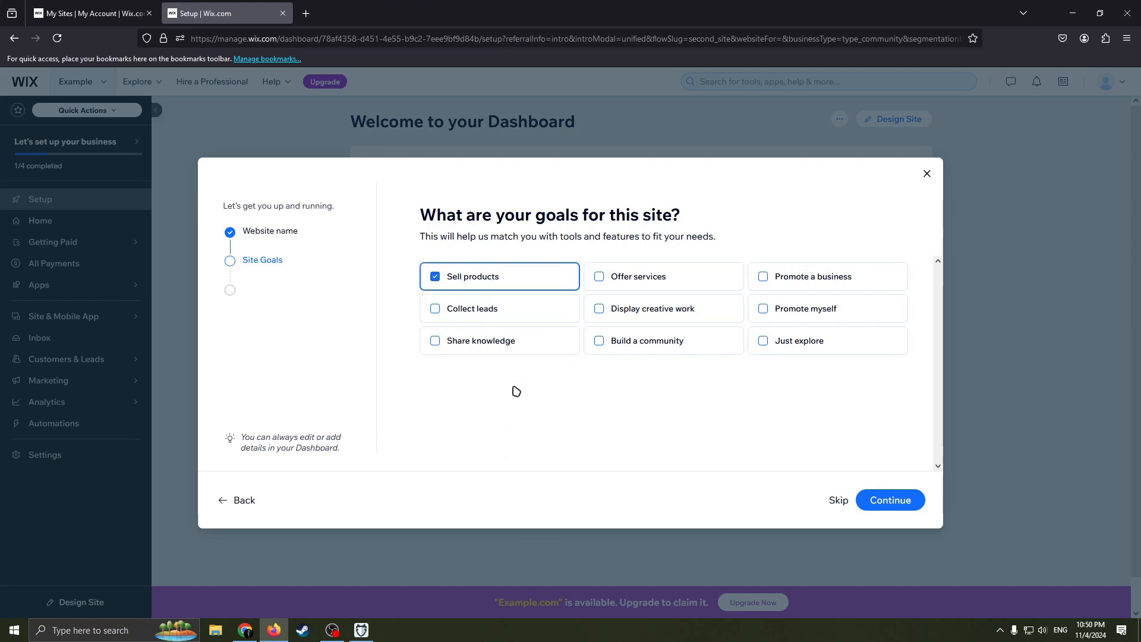
click(438, 278)
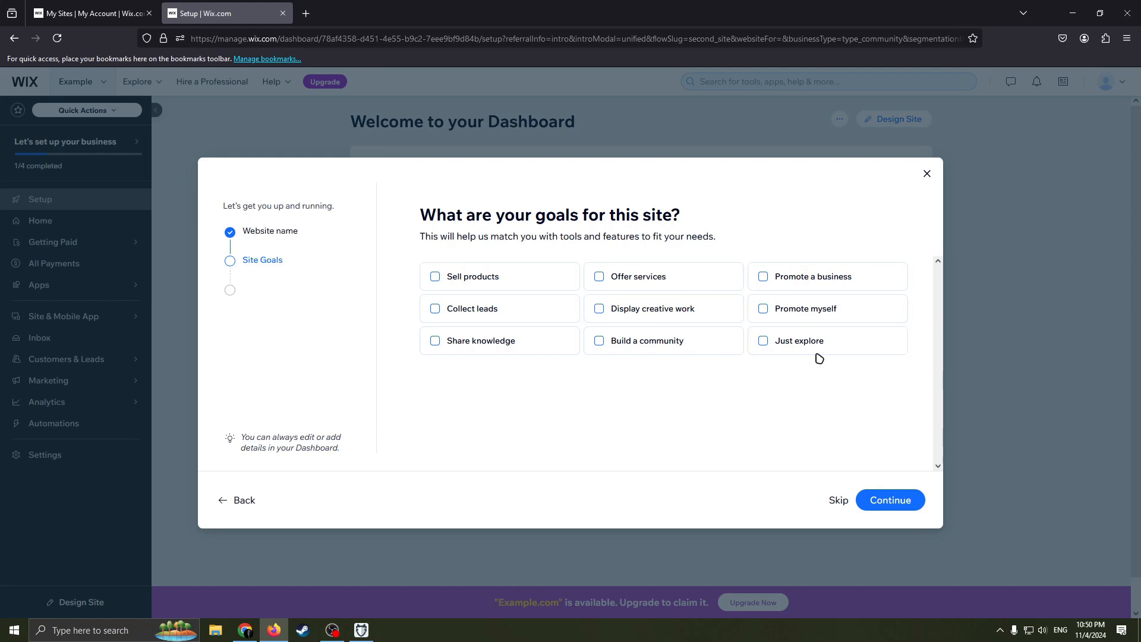
Skip the site goals question without selecting any goal.
drag(543, 287, 683, 333)
drag(822, 395, 447, 279)
click(730, 446)
click(832, 503)
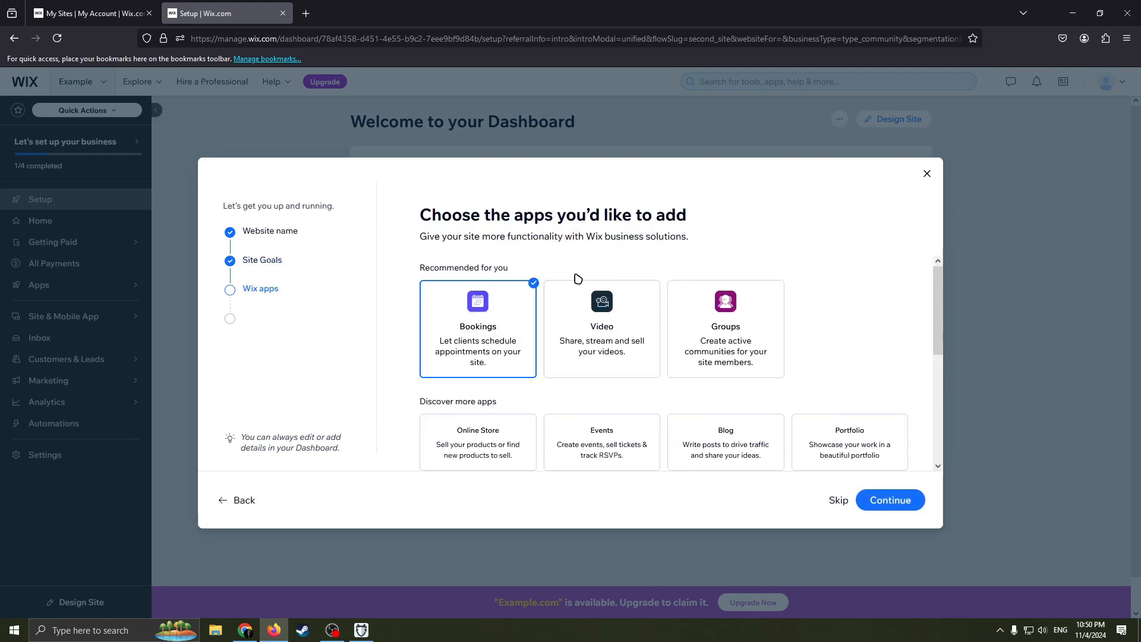
Examine the recommended apps and the list of further apps offered for the site.
drag(556, 218, 410, 210)
click(556, 213)
drag(700, 208, 430, 240)
click(543, 222)
drag(699, 231, 435, 236)
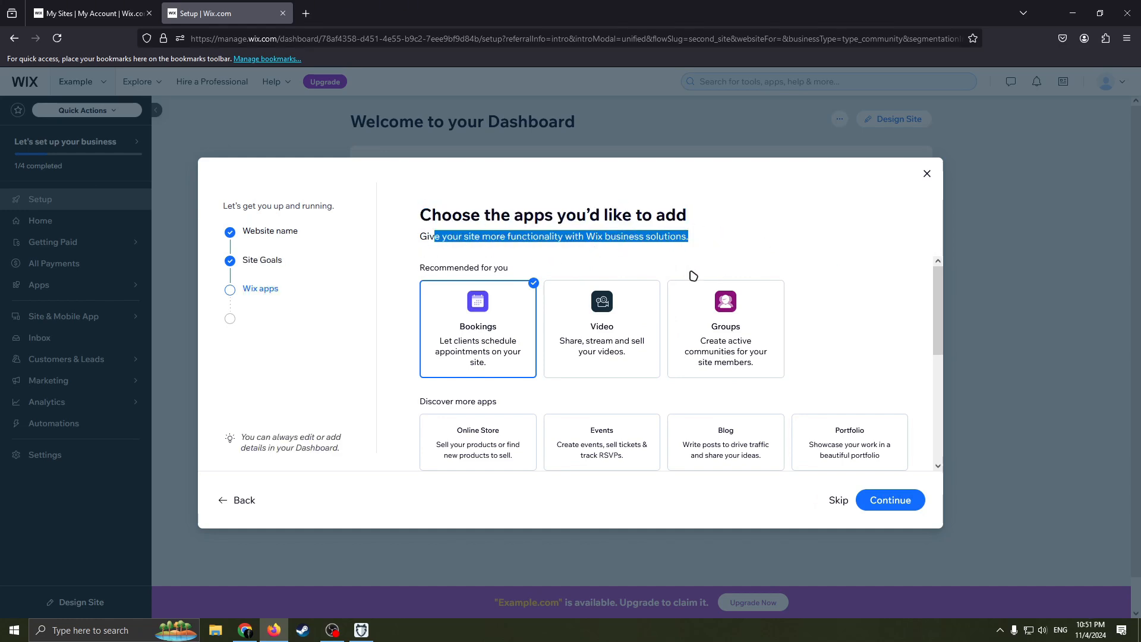
click(687, 232)
scroll(565, 286, down, 2)
scroll(514, 376, up, 2)
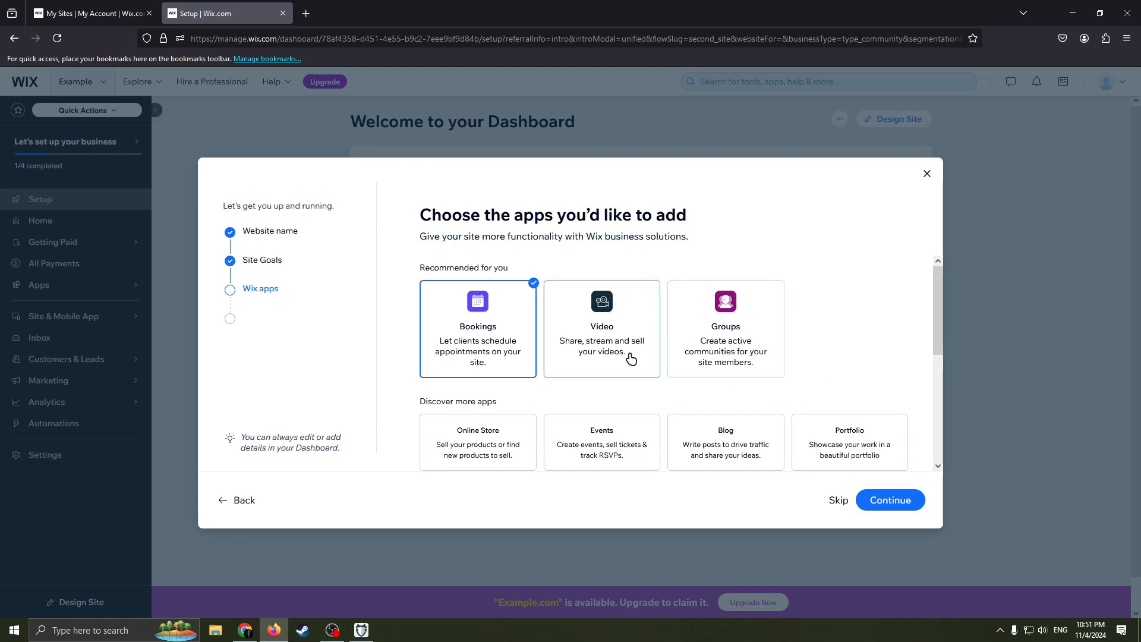
scroll(639, 385, down, 1)
scroll(640, 386, up, 1)
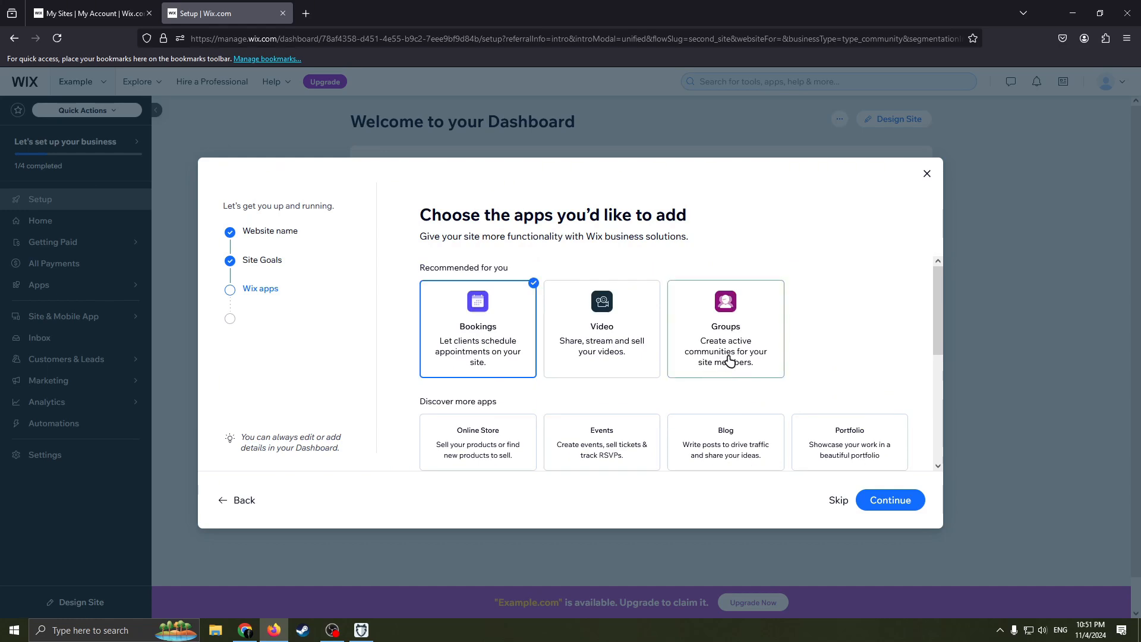
Add the Groups app alongside Bookings, then finish the setup questions and continue to the site dashboard.
click(756, 352)
scroll(688, 368, down, 2)
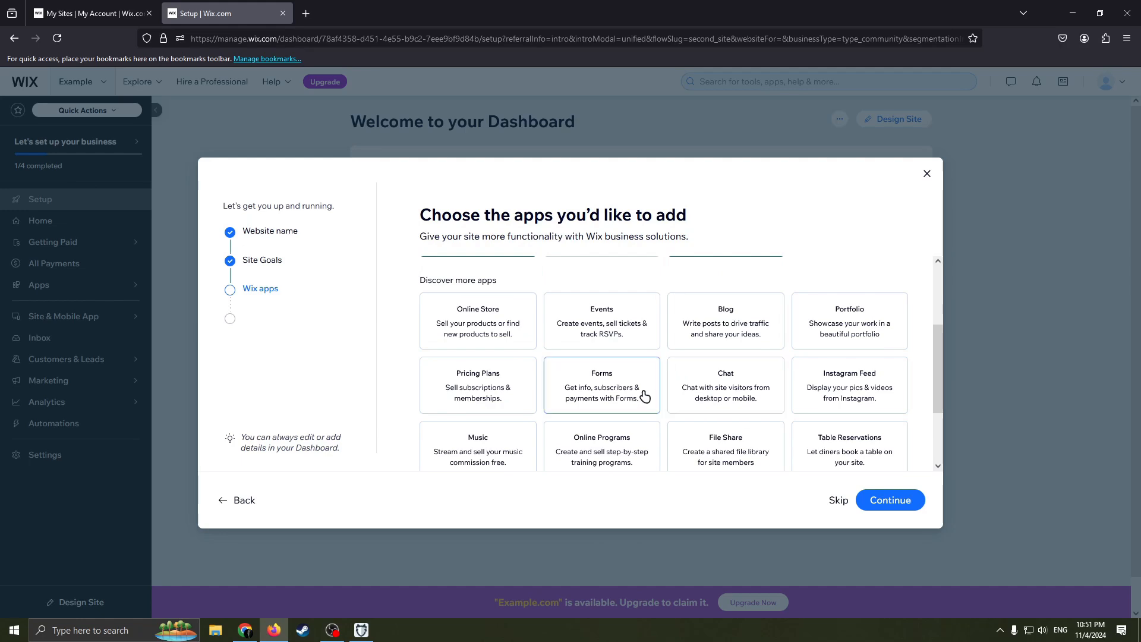
scroll(621, 327, up, 2)
scroll(627, 362, down, 1)
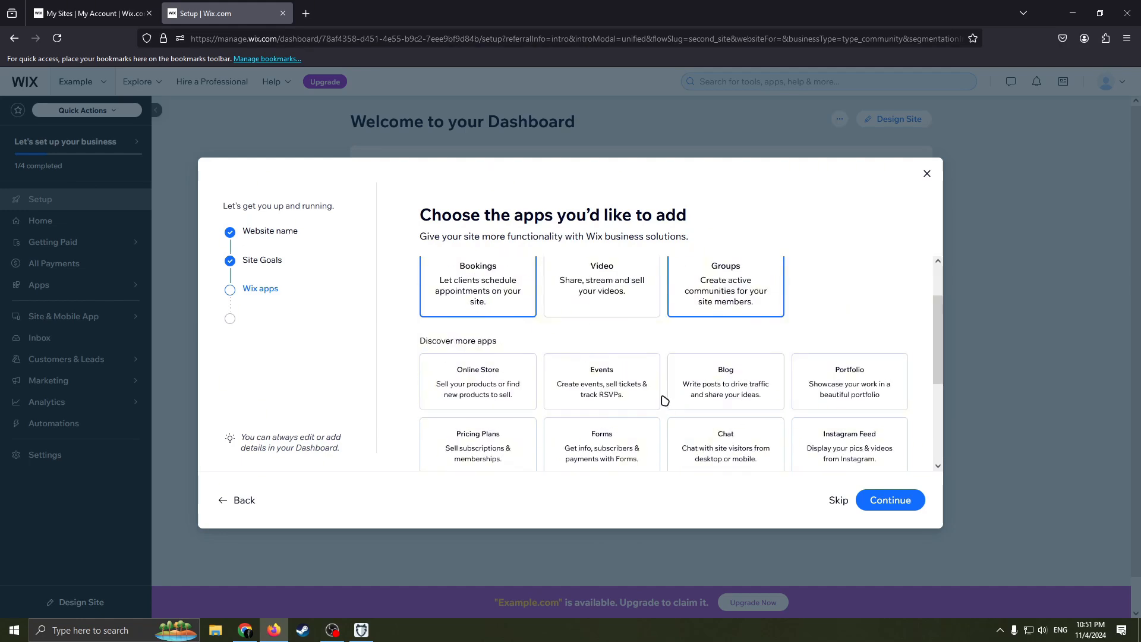
scroll(612, 368, down, 1)
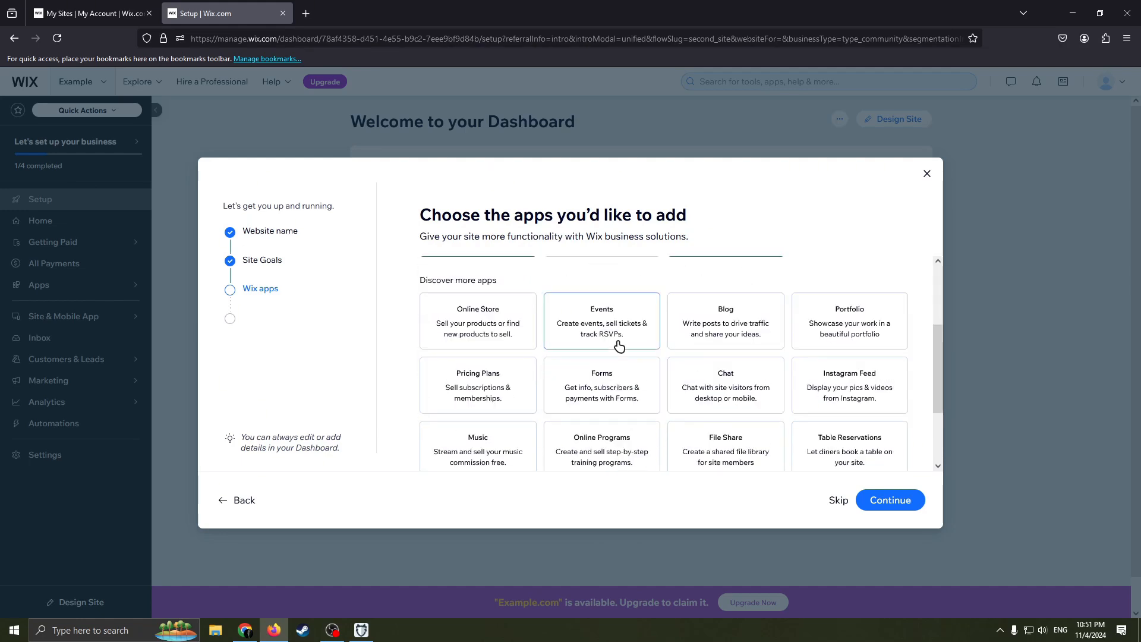
scroll(832, 392, down, 1)
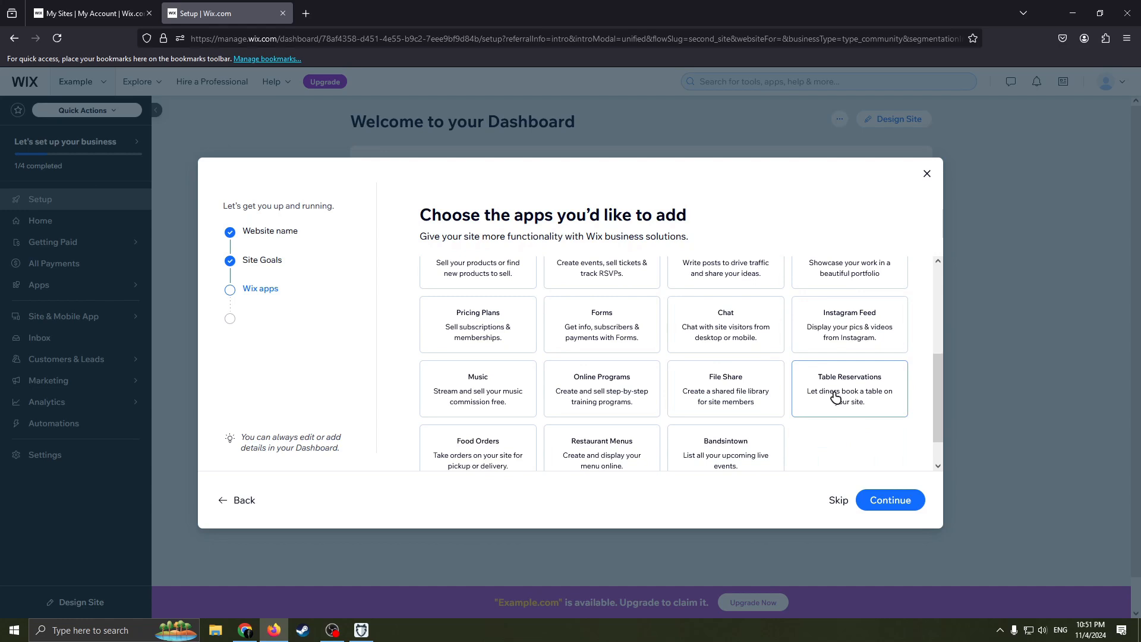
click(898, 502)
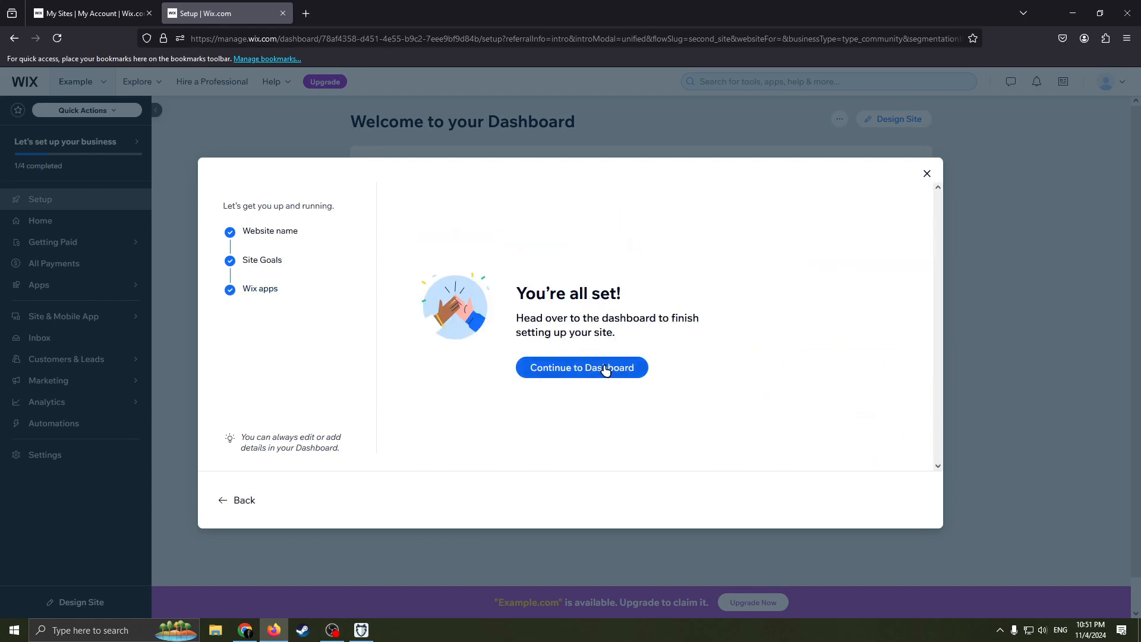
click(622, 372)
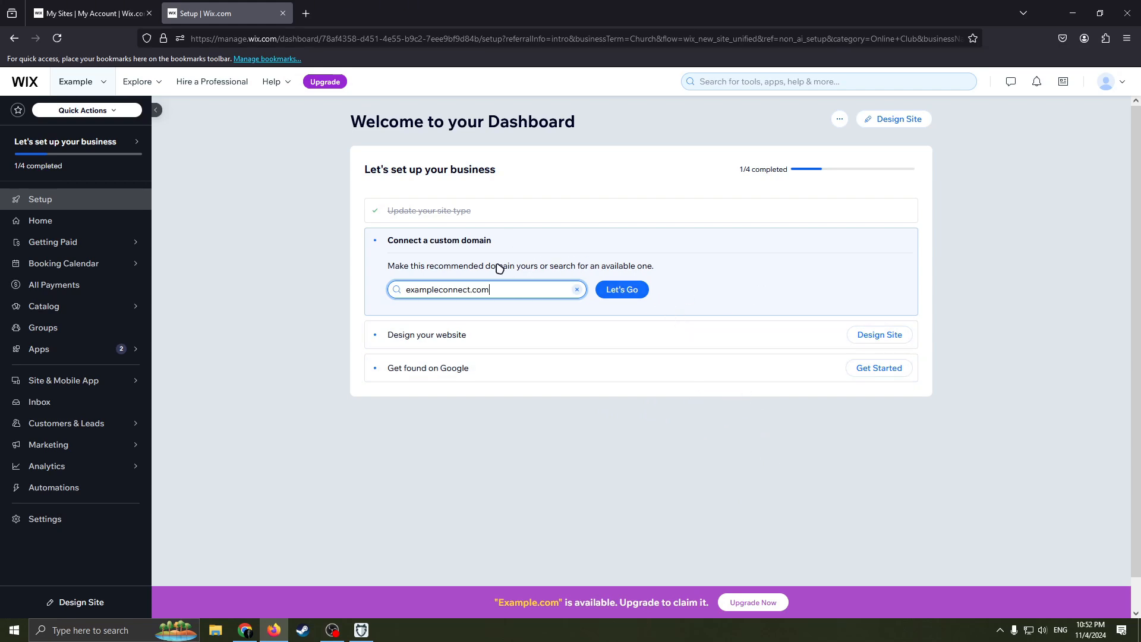
drag(532, 273, 346, 254)
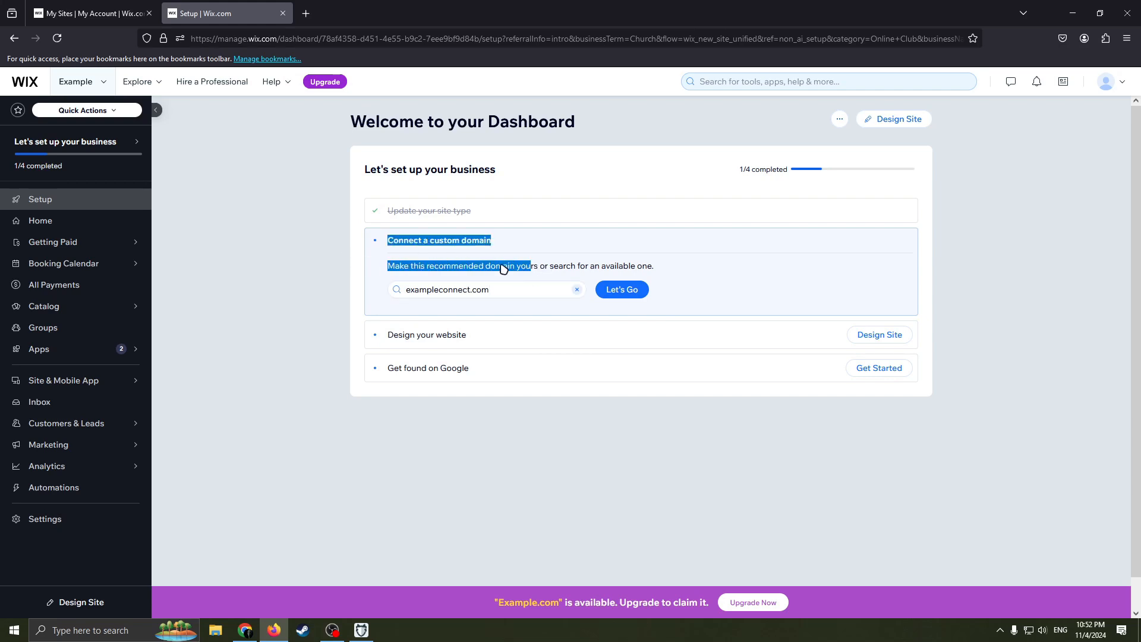
click(533, 265)
drag(571, 264, 399, 267)
click(561, 268)
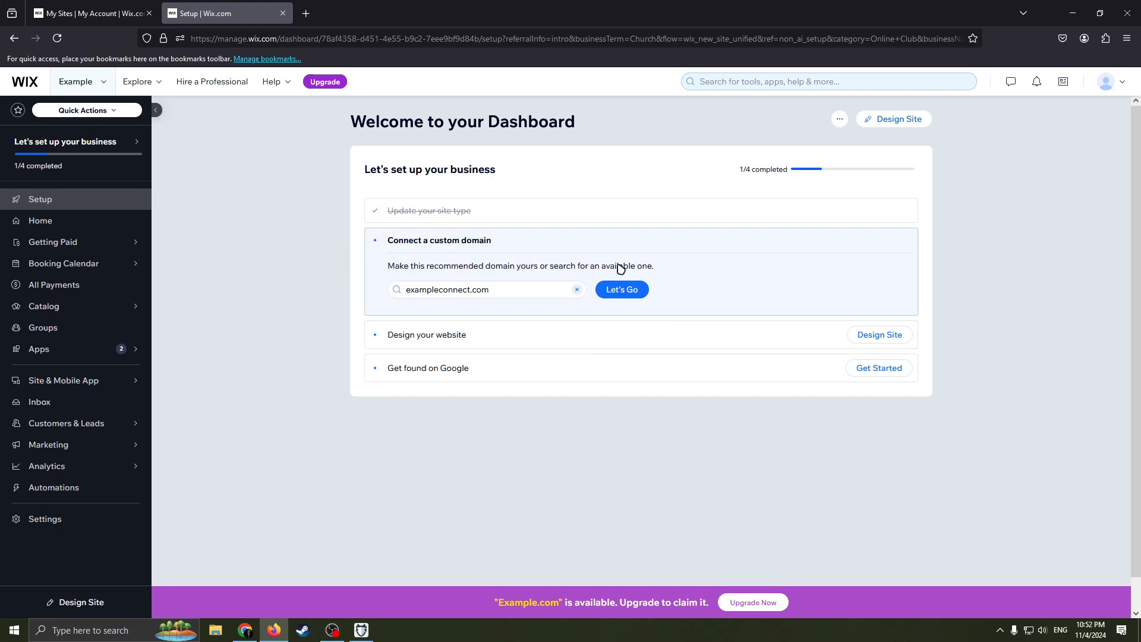
Examine the recommended custom domain offered in the business setup checklist.
drag(629, 267, 425, 269)
click(469, 270)
click(397, 287)
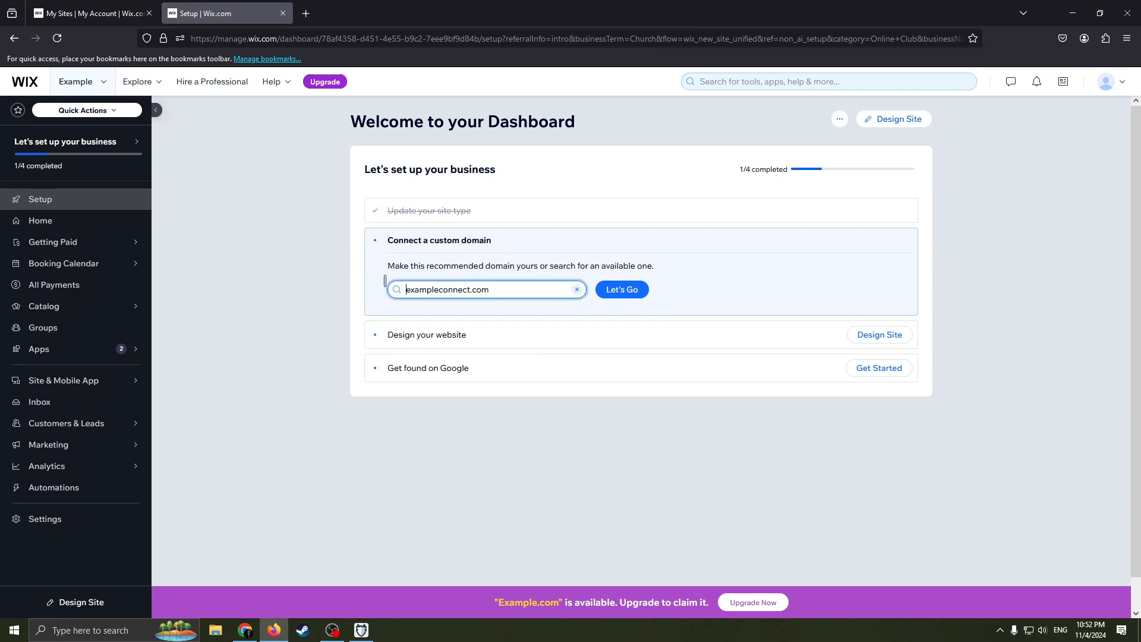
drag(507, 287, 370, 283)
click(508, 281)
drag(519, 287, 380, 290)
click(506, 292)
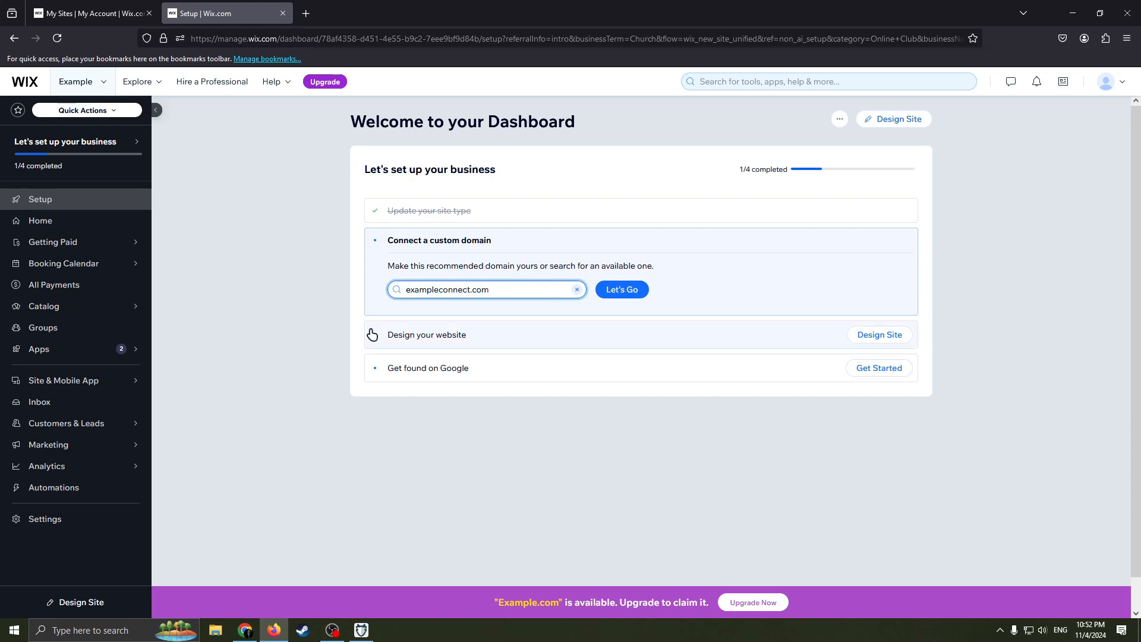
drag(499, 290, 357, 304)
click(502, 287)
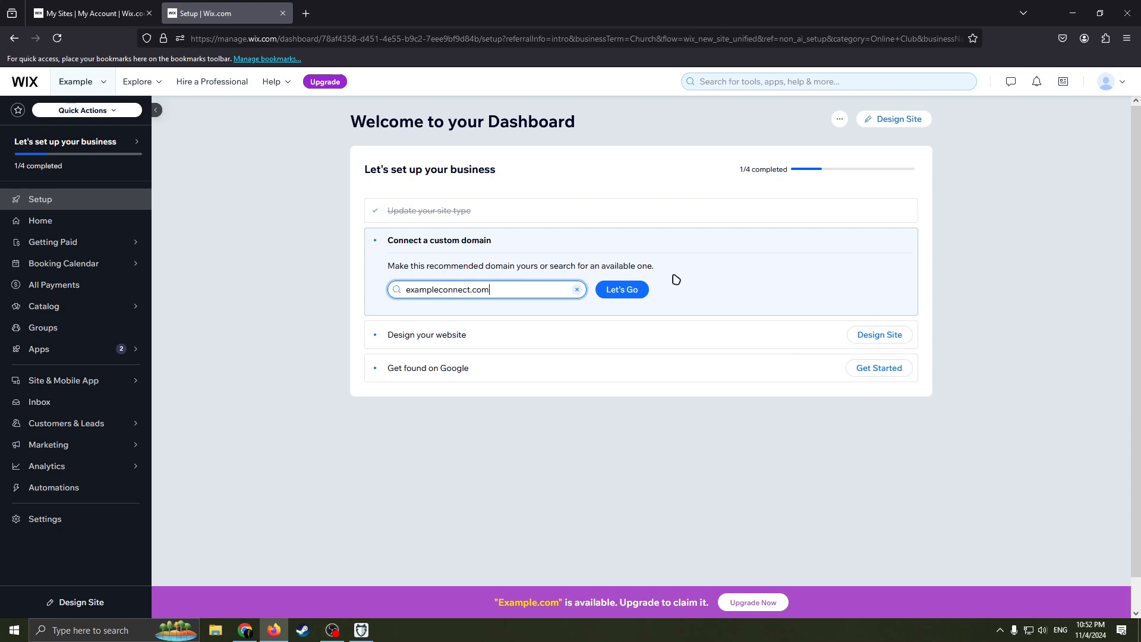
click(554, 266)
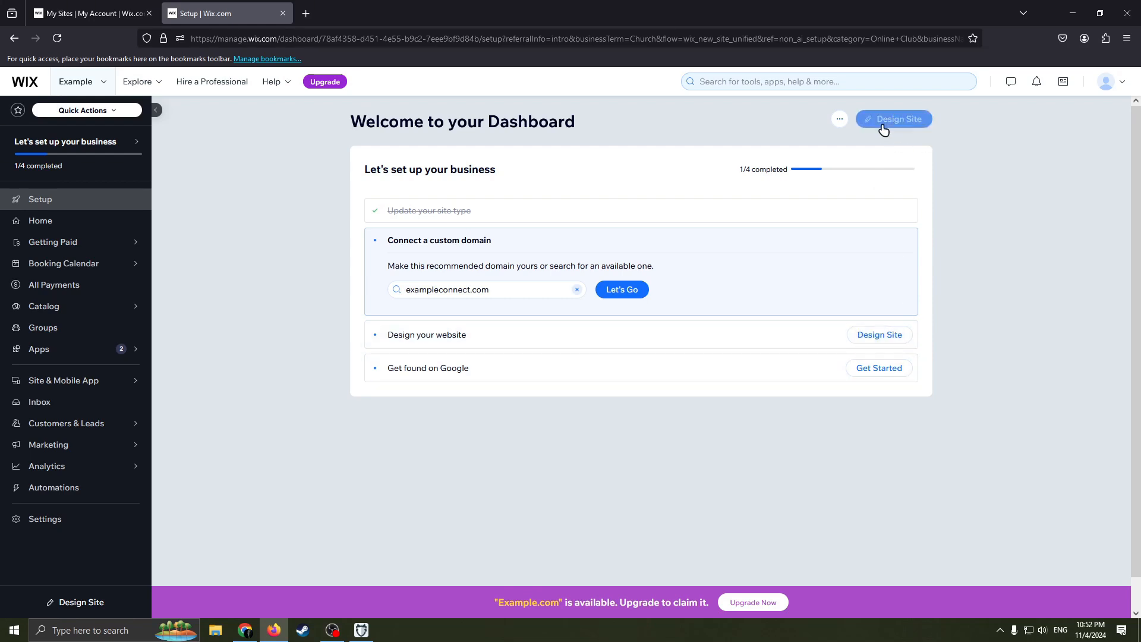
Start designing the website and choose to customize a template instead of generating a design with AI.
click(878, 336)
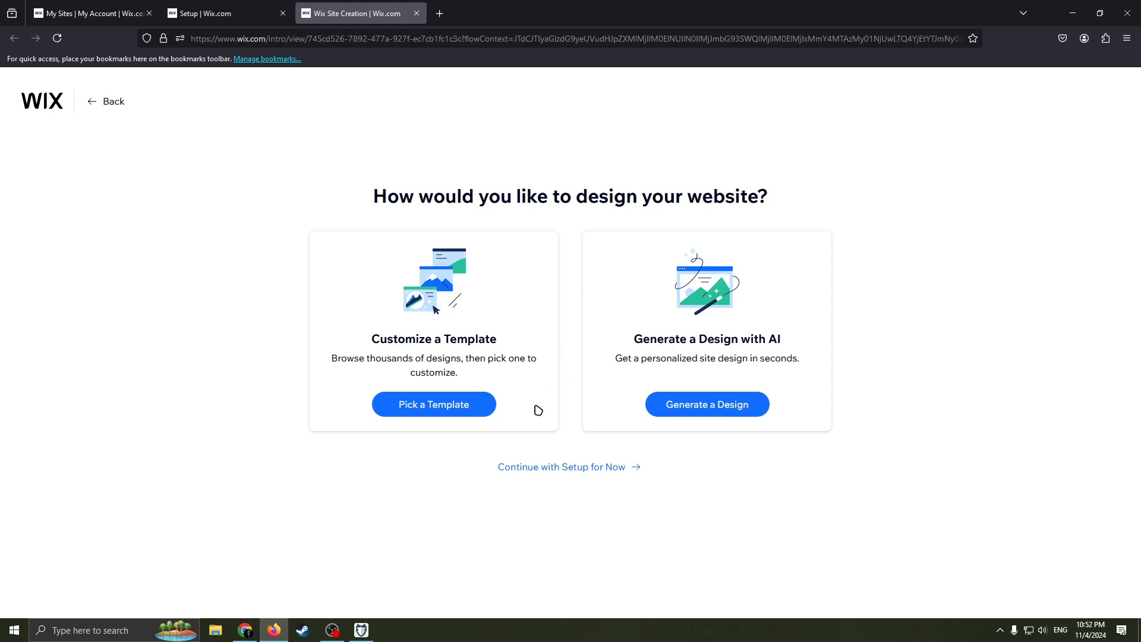
drag(549, 378, 326, 351)
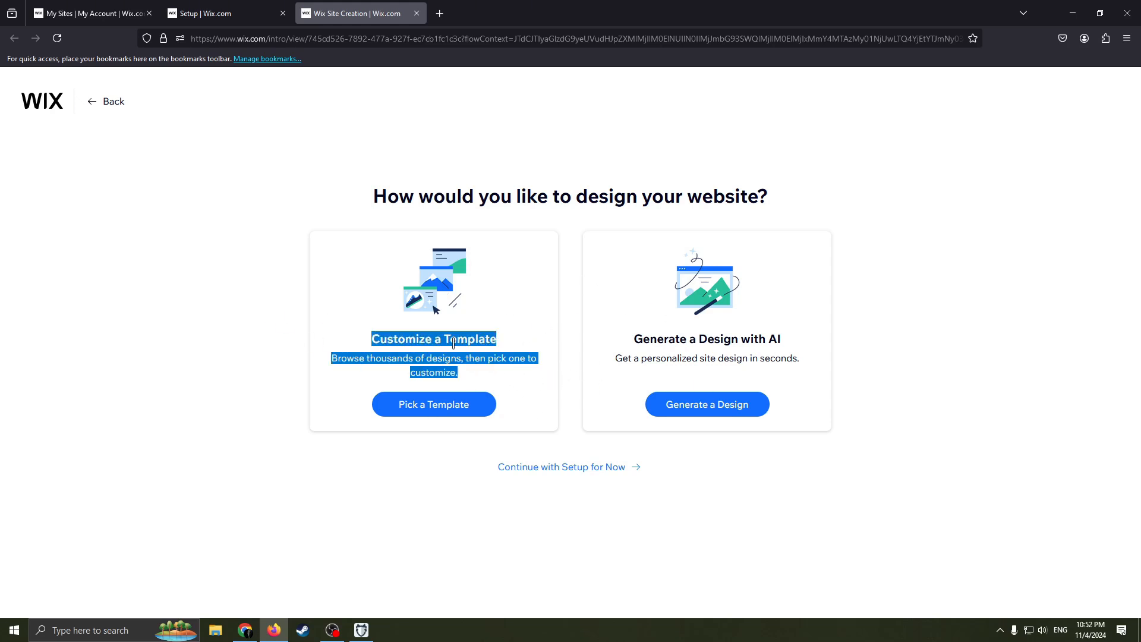
click(446, 403)
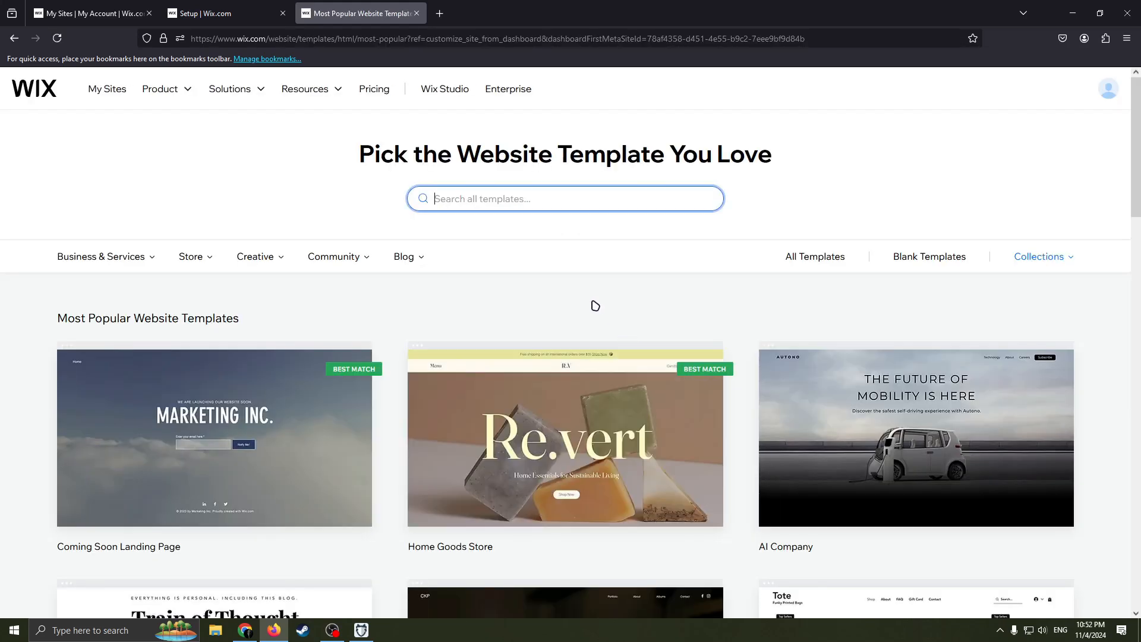
Look through the most popular templates and the blank website templates.
drag(259, 324, 124, 288)
click(208, 309)
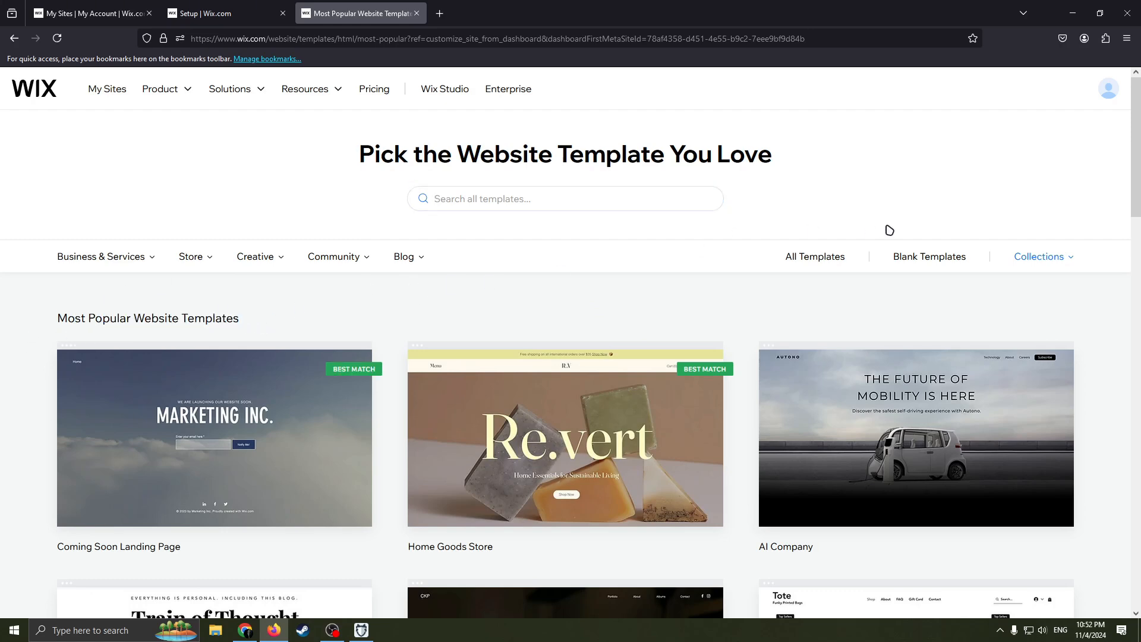
click(918, 256)
scroll(662, 408, down, 2)
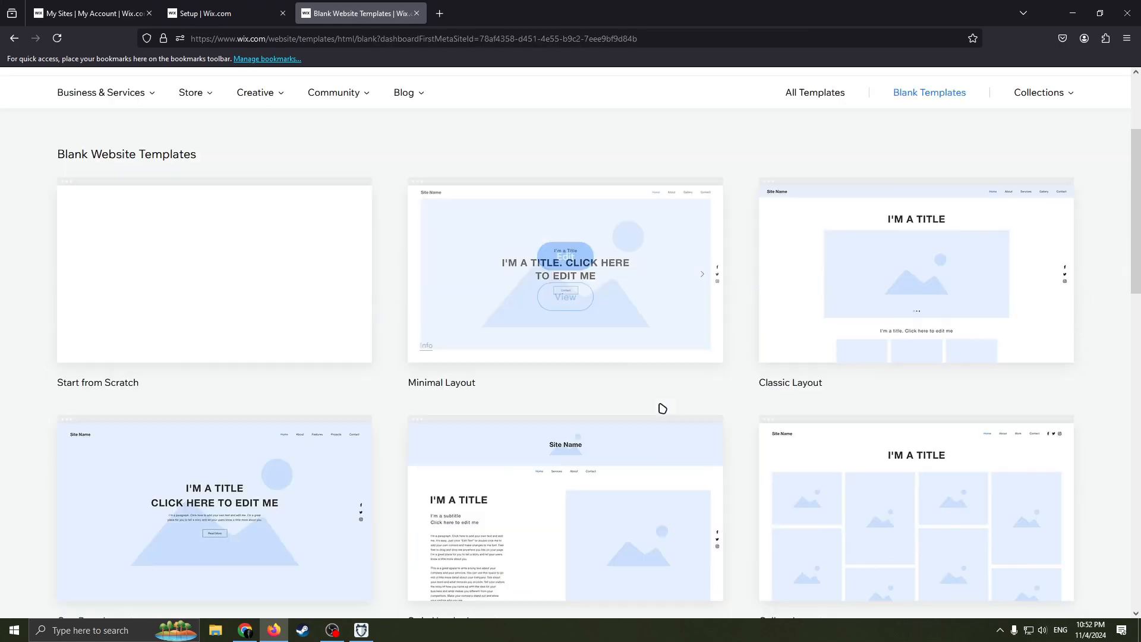
scroll(662, 408, up, 2)
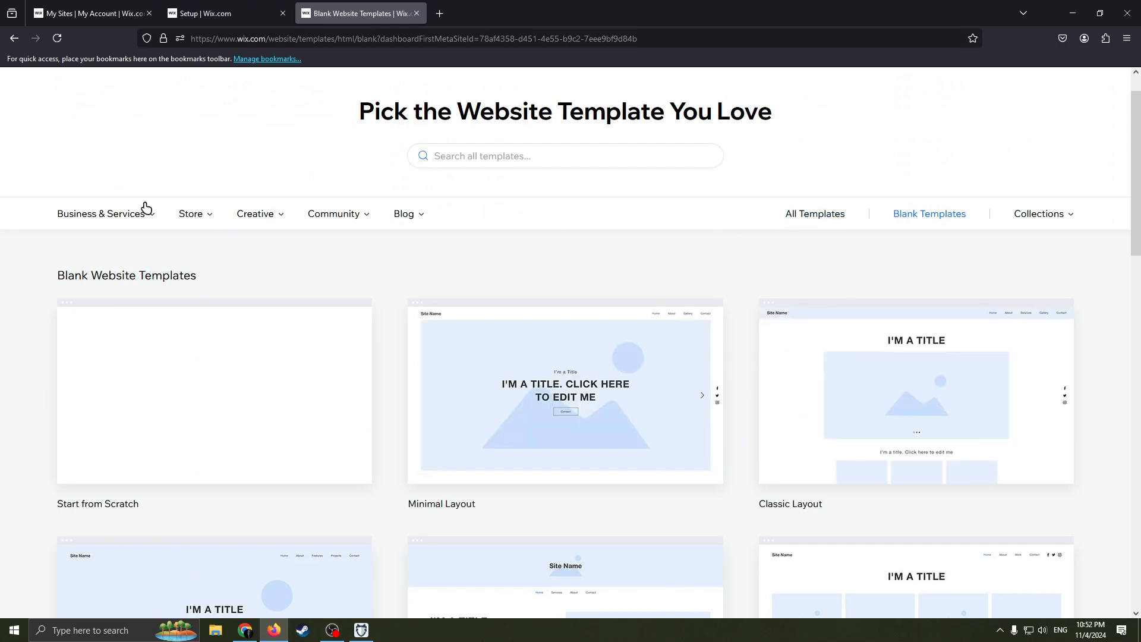
Show all website templates and search them for Church.
click(480, 164)
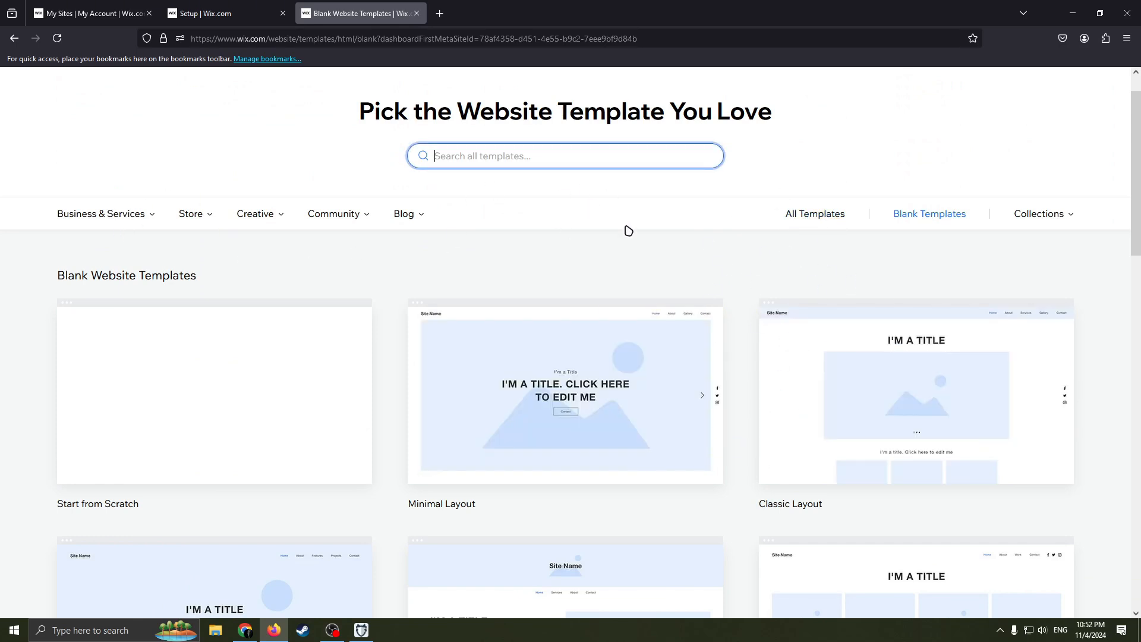
click(811, 216)
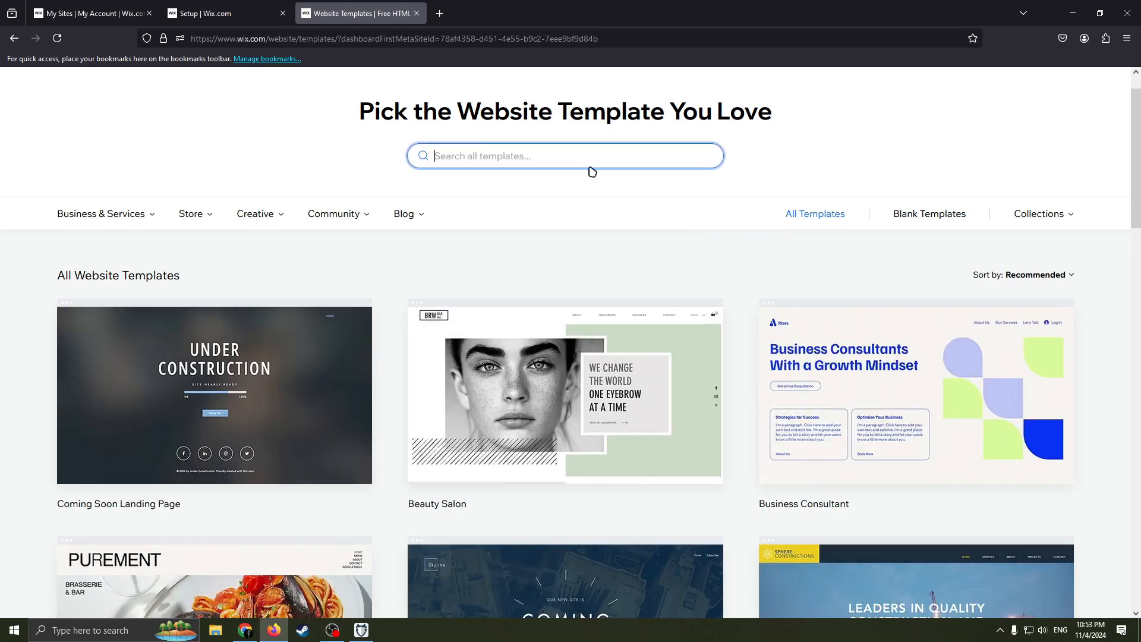
text(church)
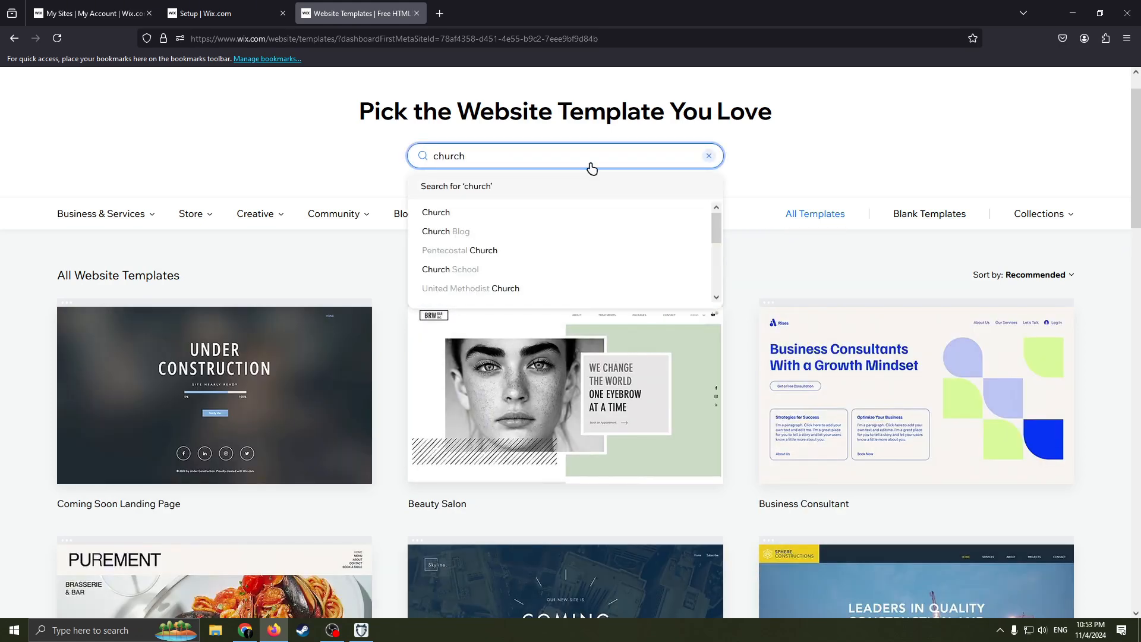
click(438, 213)
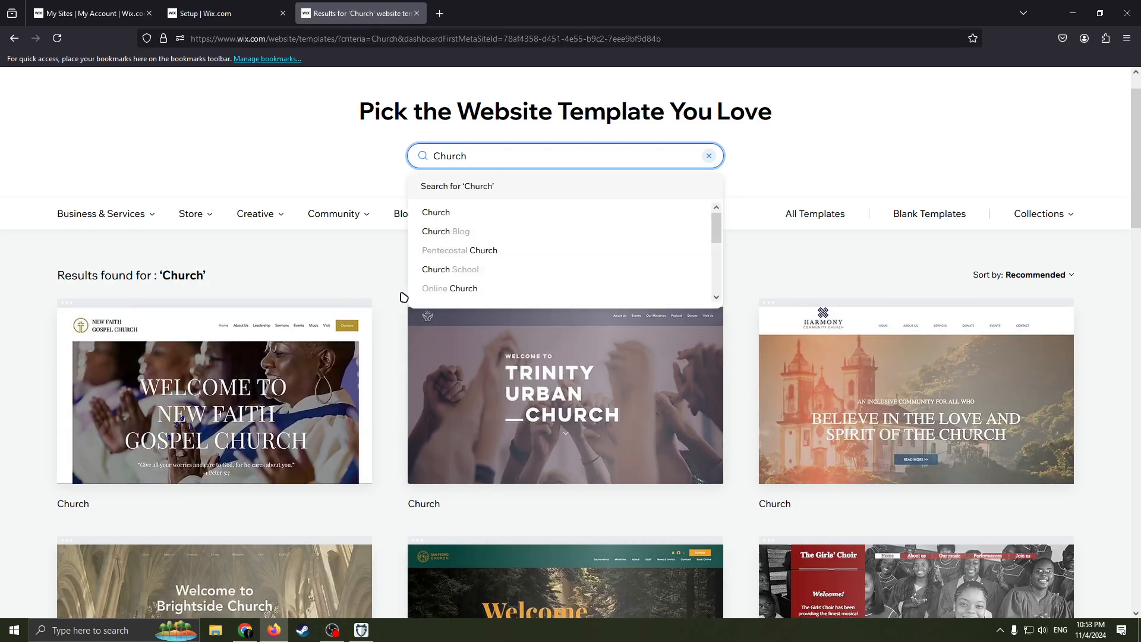
click(266, 271)
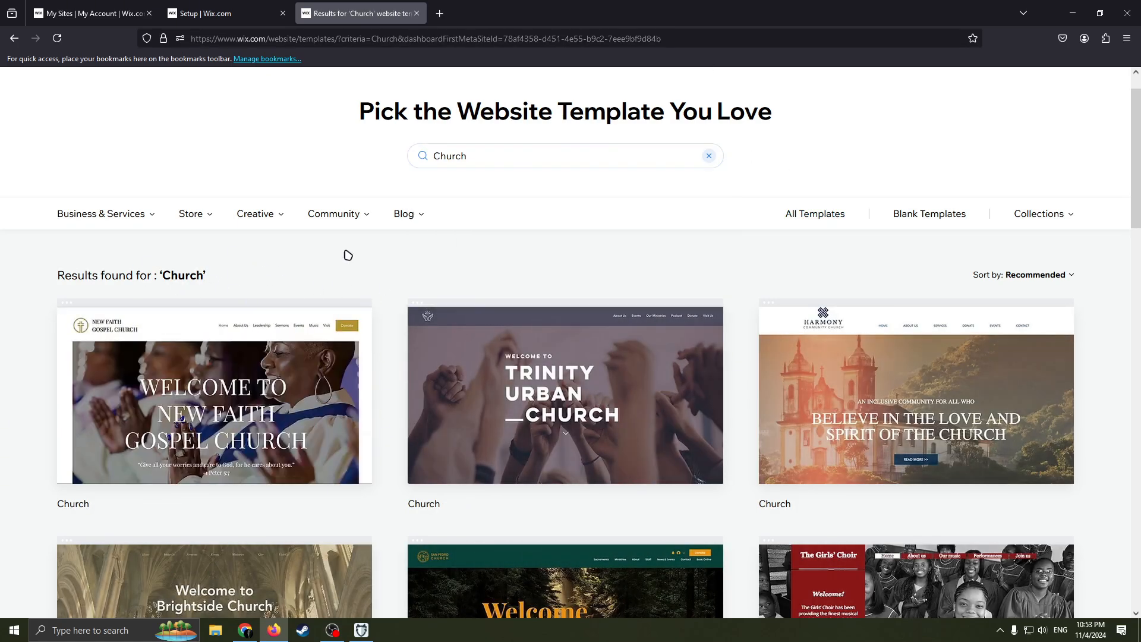
Browse the church template results and open the New Faith Gospel Church template for editing.
scroll(618, 270, down, 4)
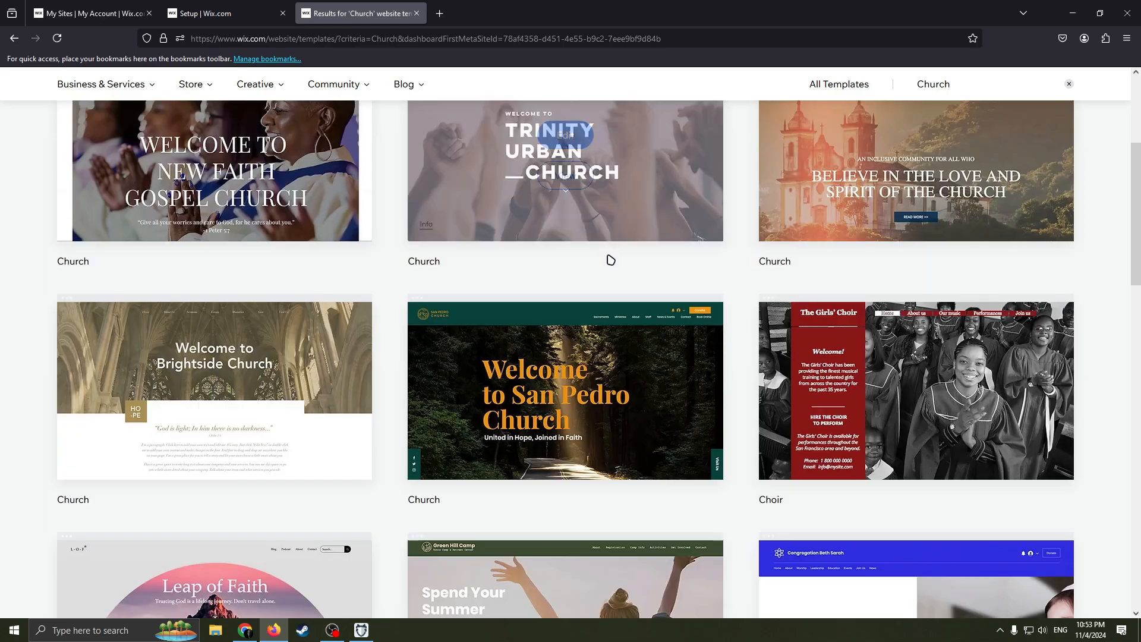
scroll(703, 318, down, 5)
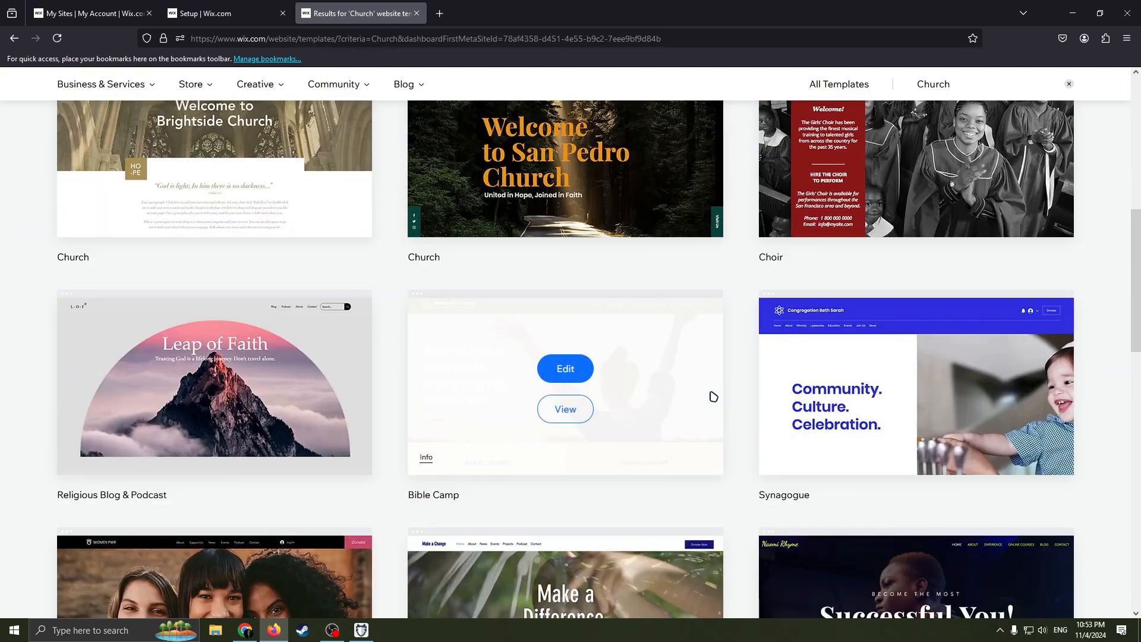
scroll(720, 392, up, 9)
scroll(657, 394, down, 16)
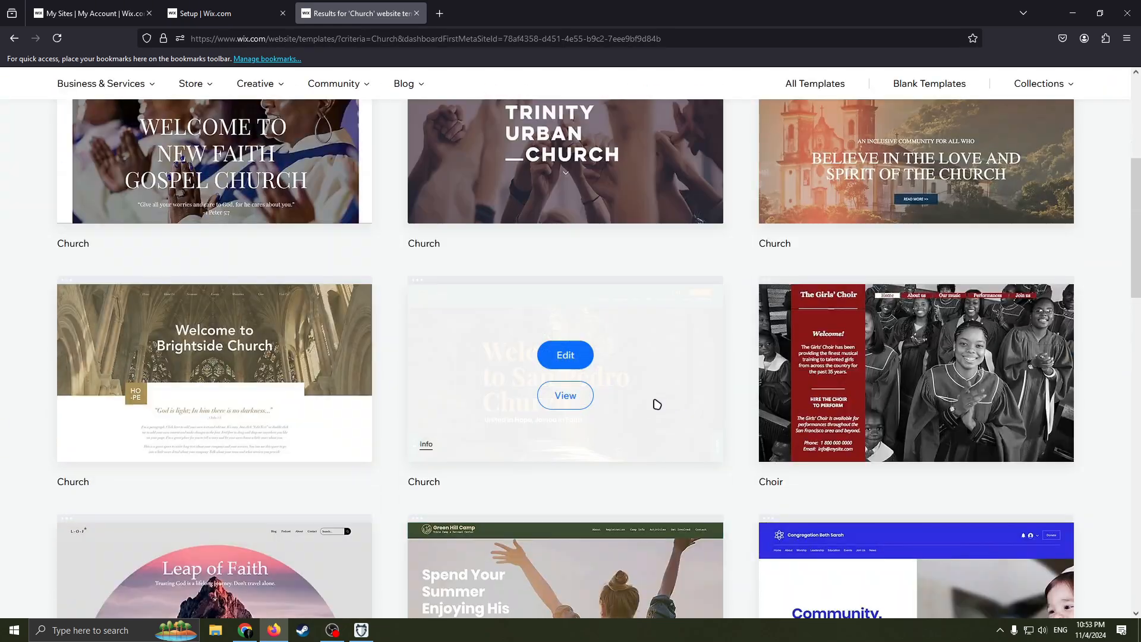
scroll(689, 404, up, 15)
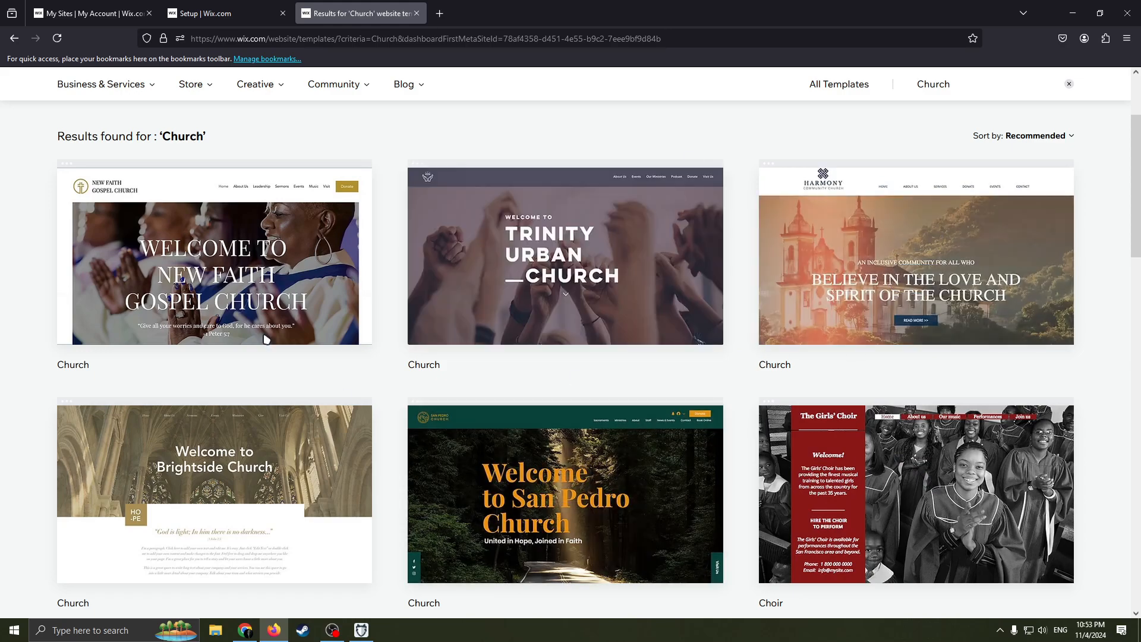
click(214, 241)
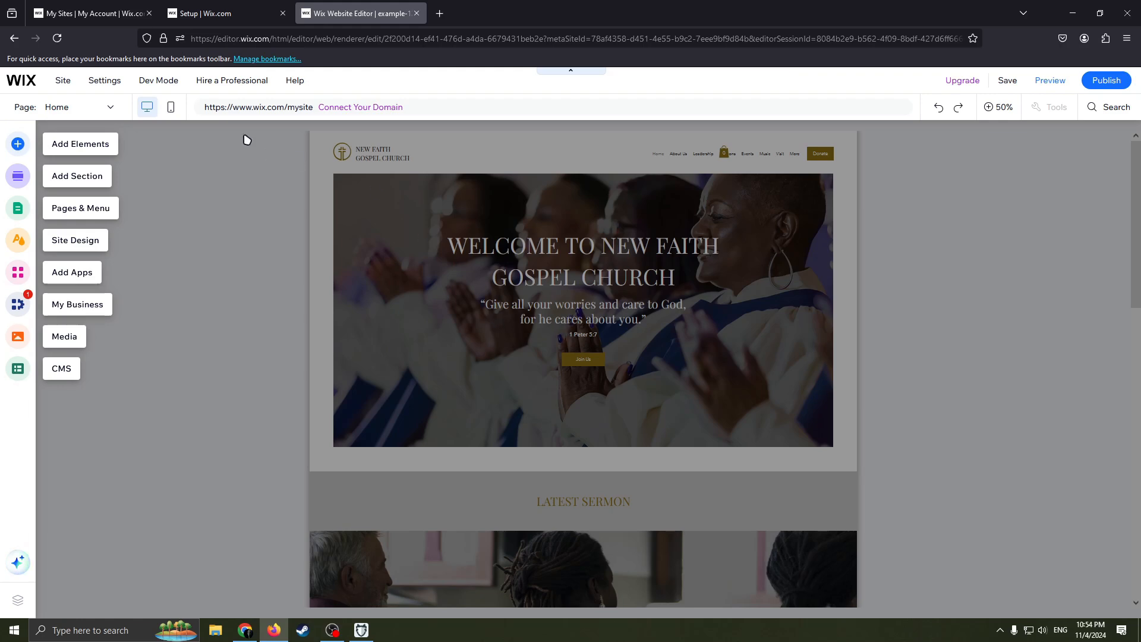
Review the template's list of pages and open the page manager showing the site menu.
click(66, 107)
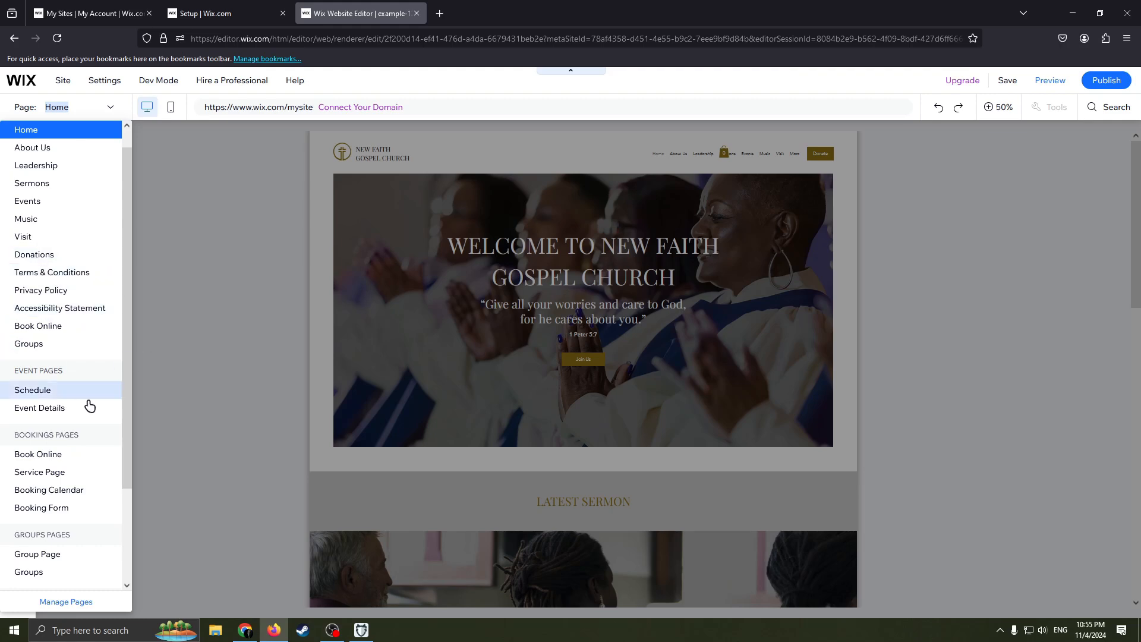
scroll(80, 374, down, 2)
scroll(80, 416, up, 2)
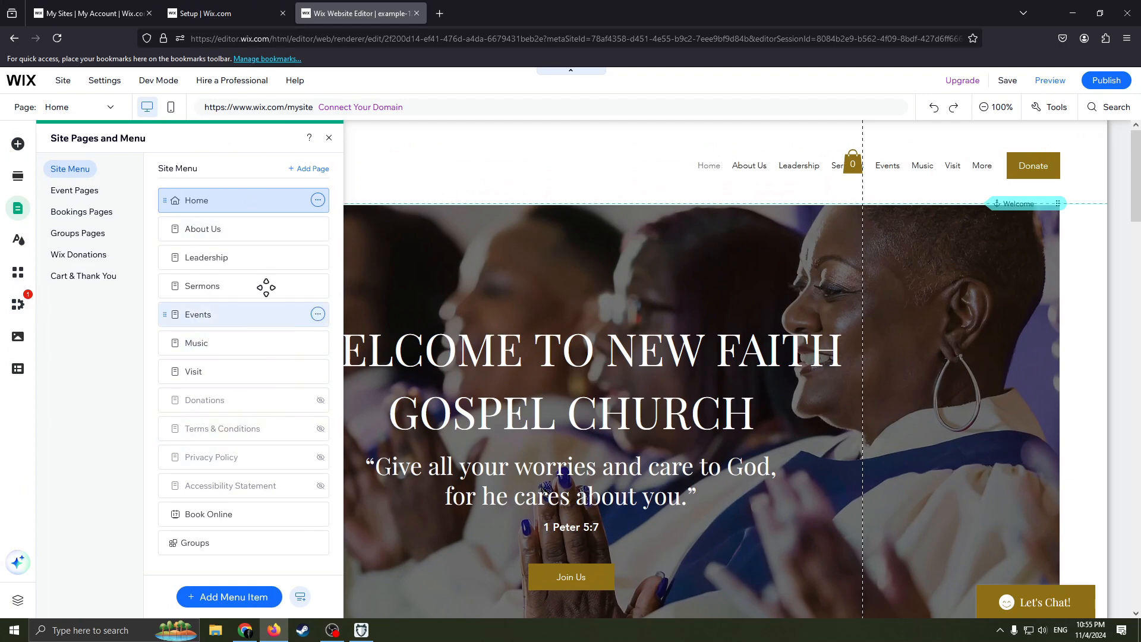
Delete the Leadership page from the site menu and confirm the deletion.
click(317, 257)
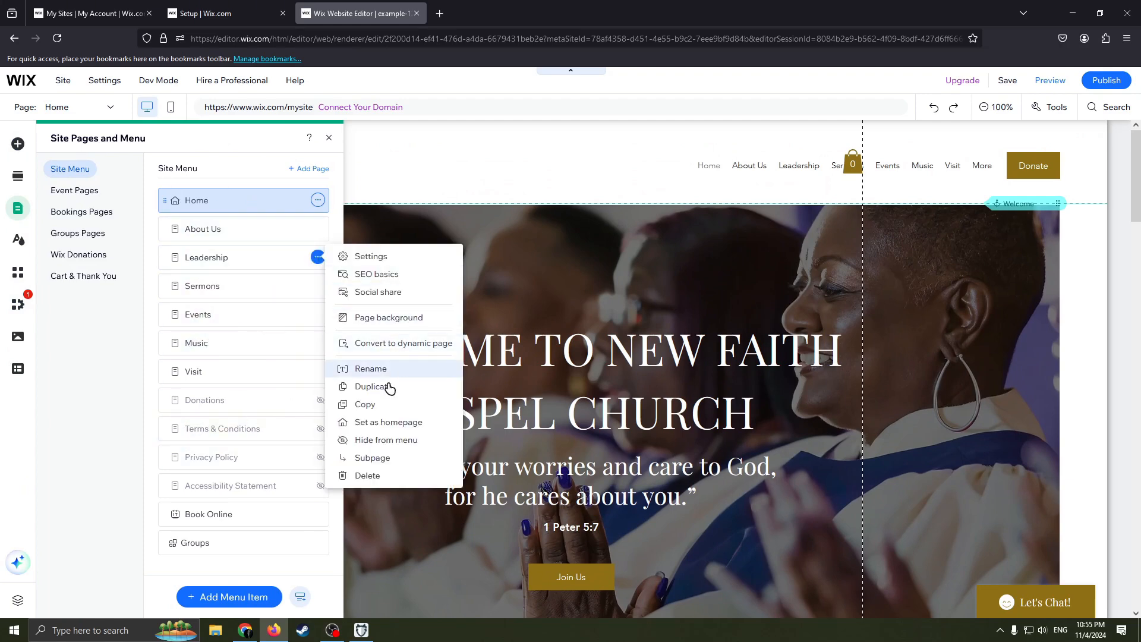
click(318, 257)
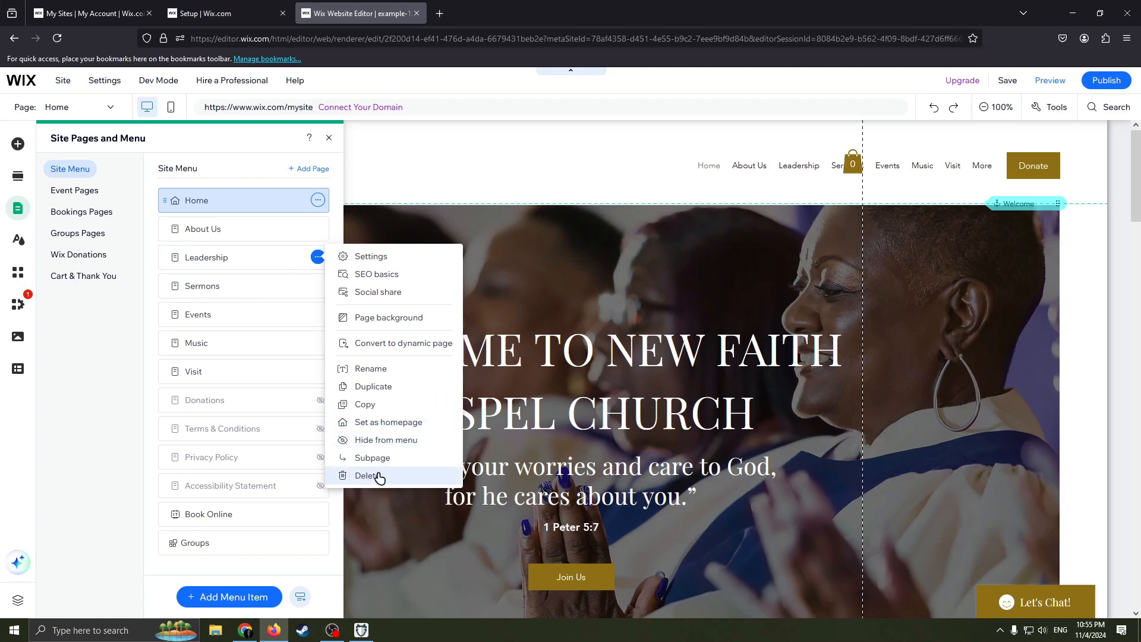
click(354, 475)
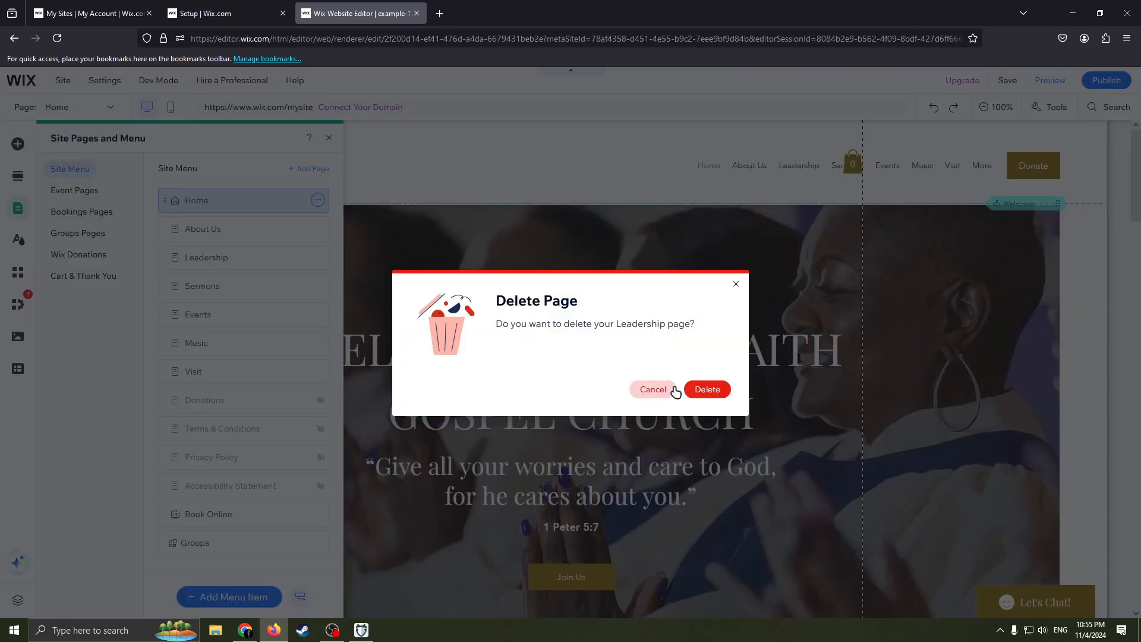
click(708, 392)
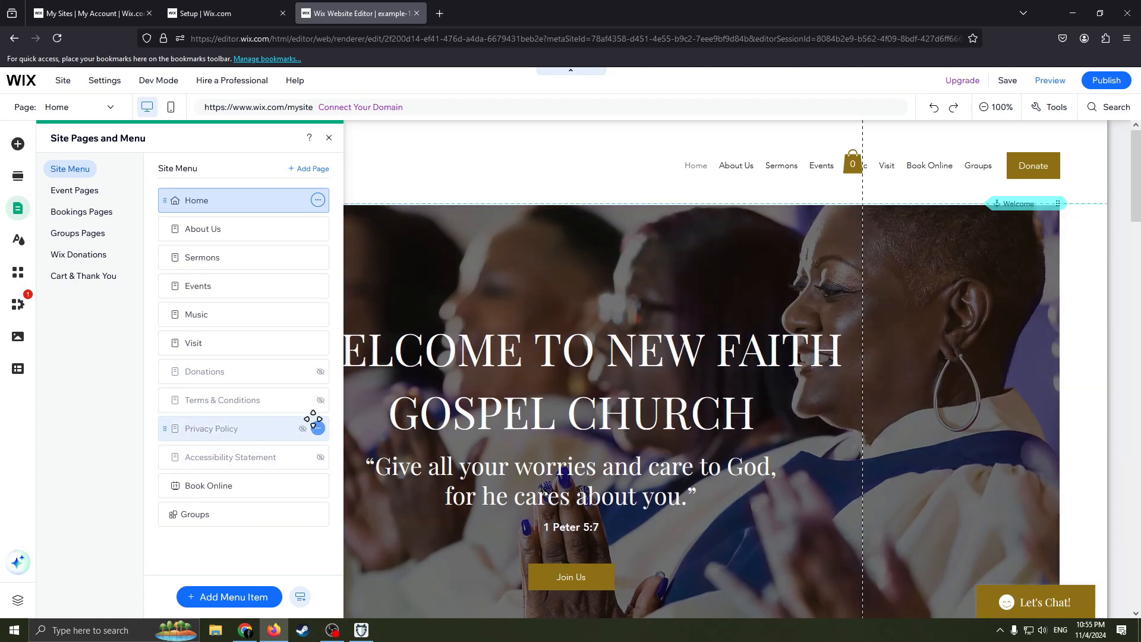
Show the hidden Privacy Policy and Terms & Conditions pages in the site menu.
click(318, 429)
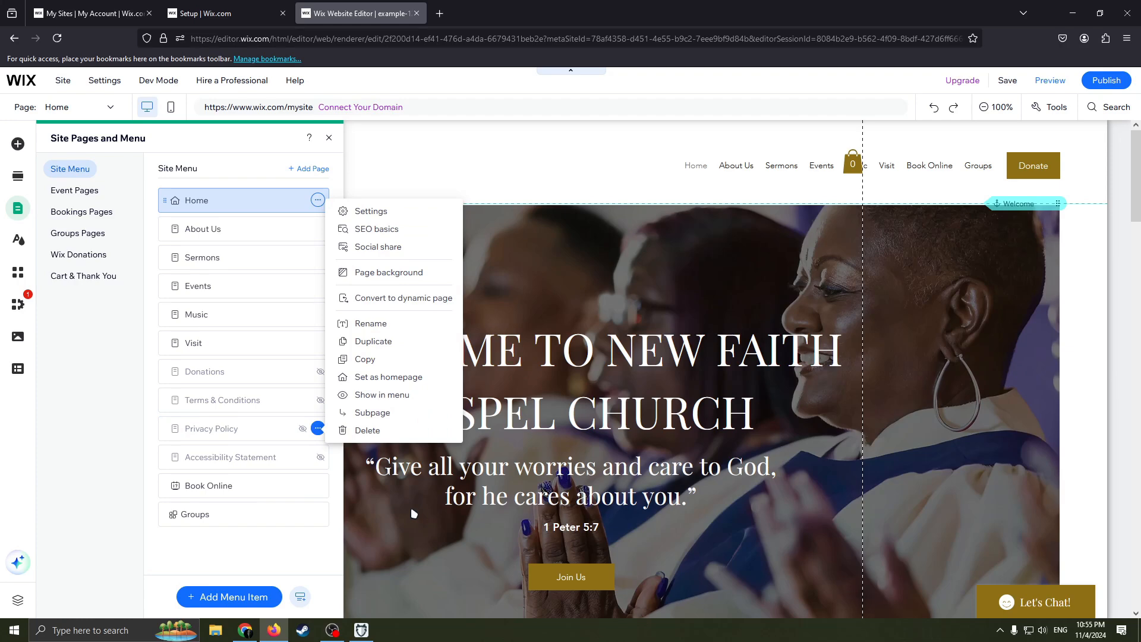
click(382, 397)
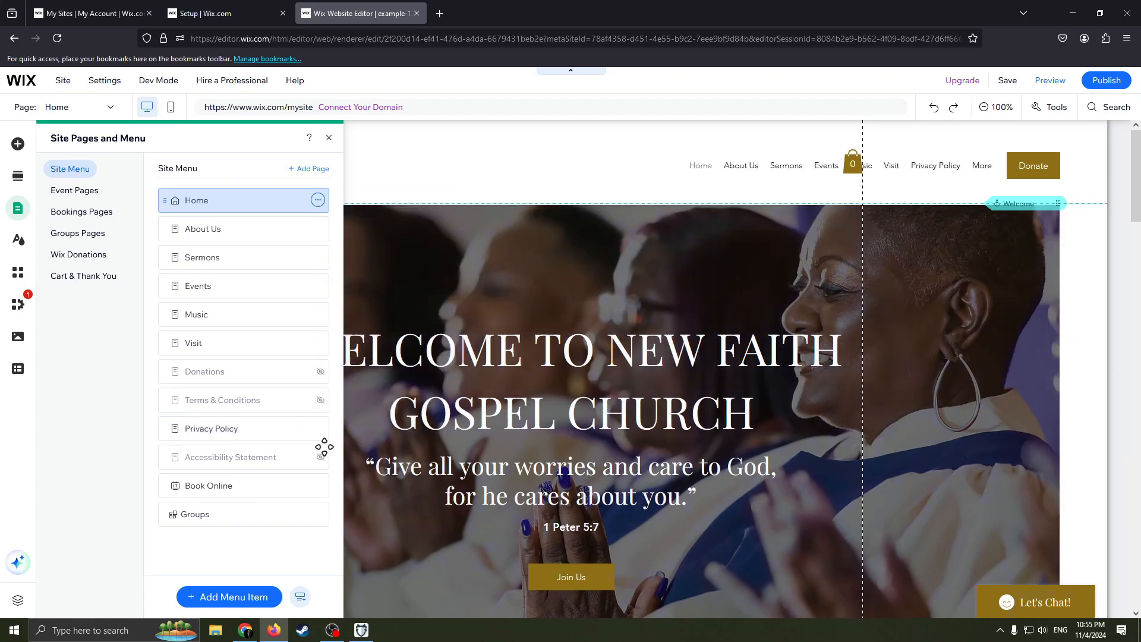
click(318, 400)
click(382, 366)
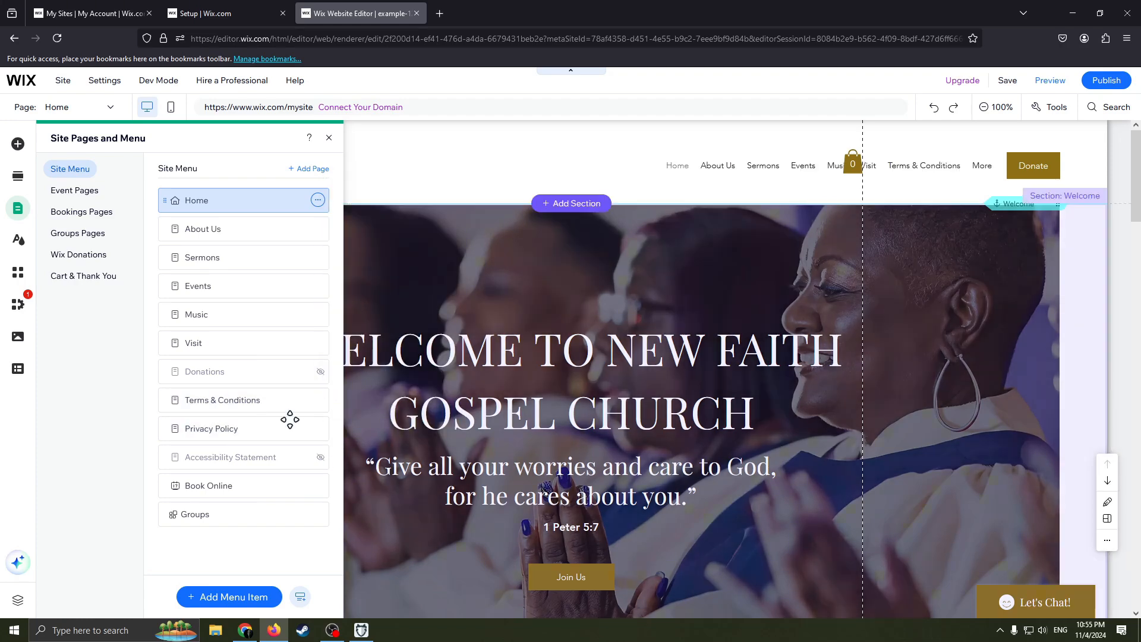
Hide the Music page from the site menu.
click(318, 371)
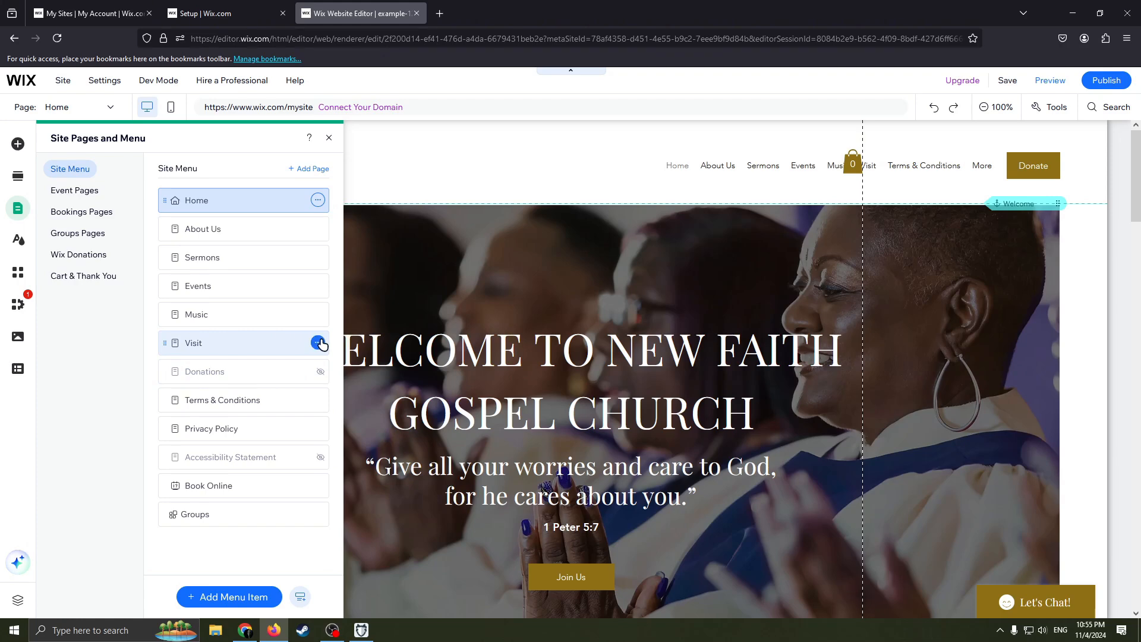
click(318, 342)
click(318, 315)
click(318, 315)
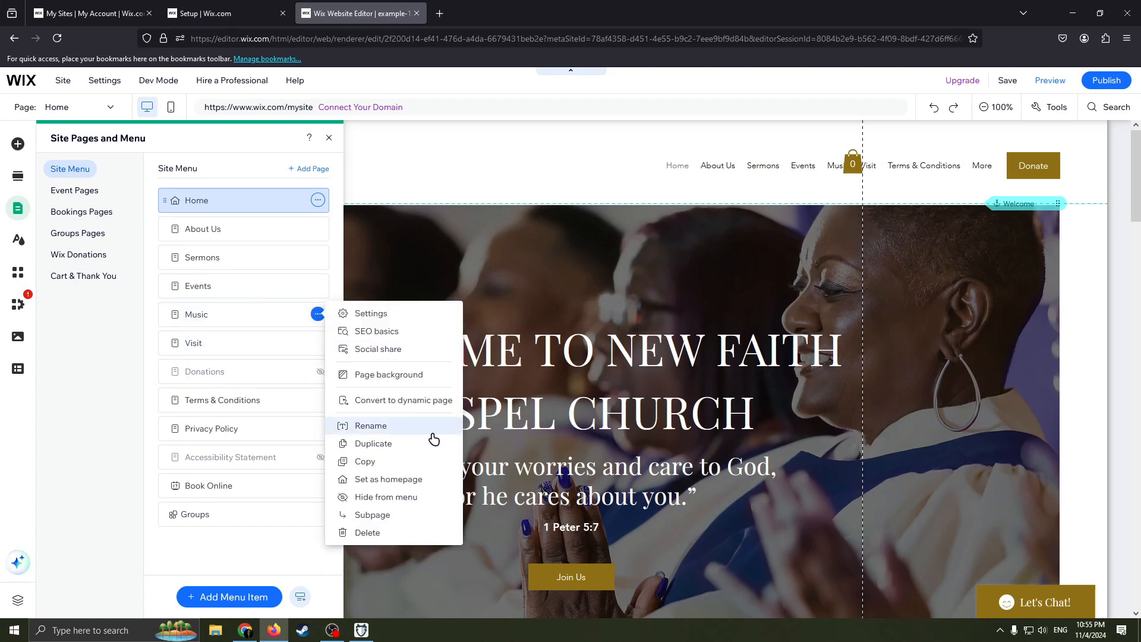
click(402, 497)
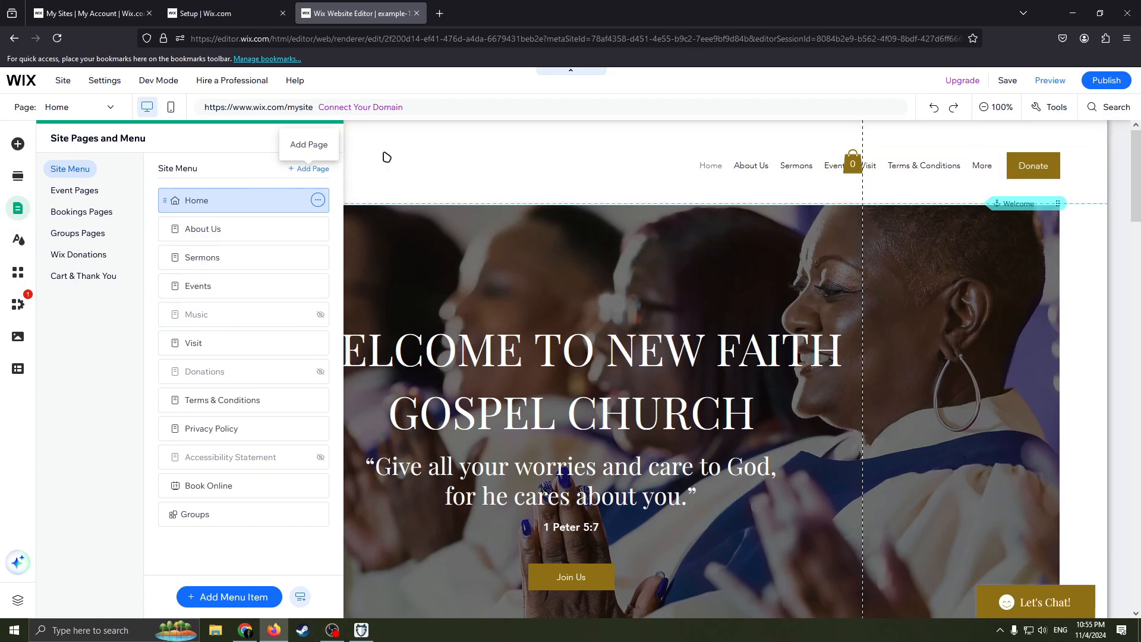
Examine the pages grouped under Event Pages, Bookings Pages, Groups Pages, Wix Donations and Cart & Thank You.
click(91, 196)
click(93, 213)
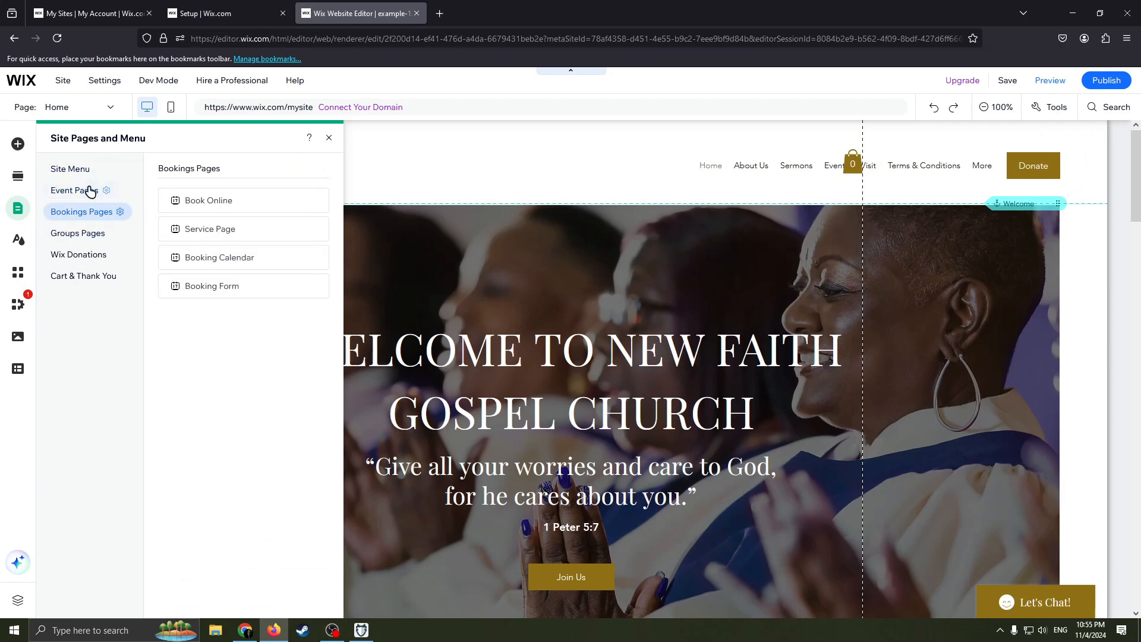
click(86, 190)
click(77, 168)
click(83, 196)
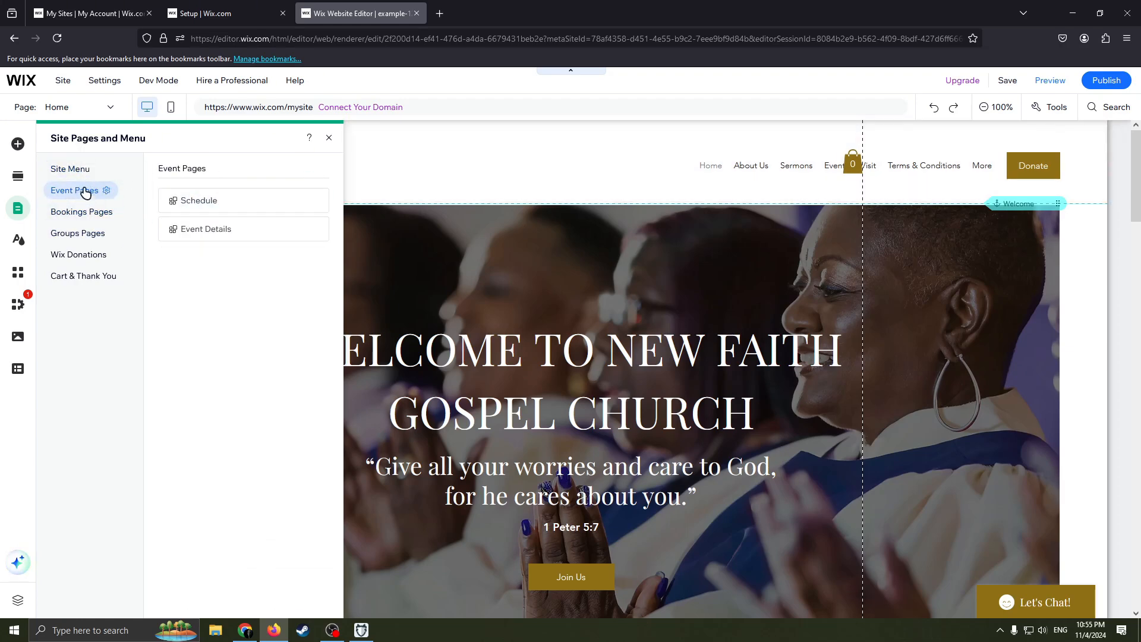
click(104, 232)
click(105, 254)
click(119, 276)
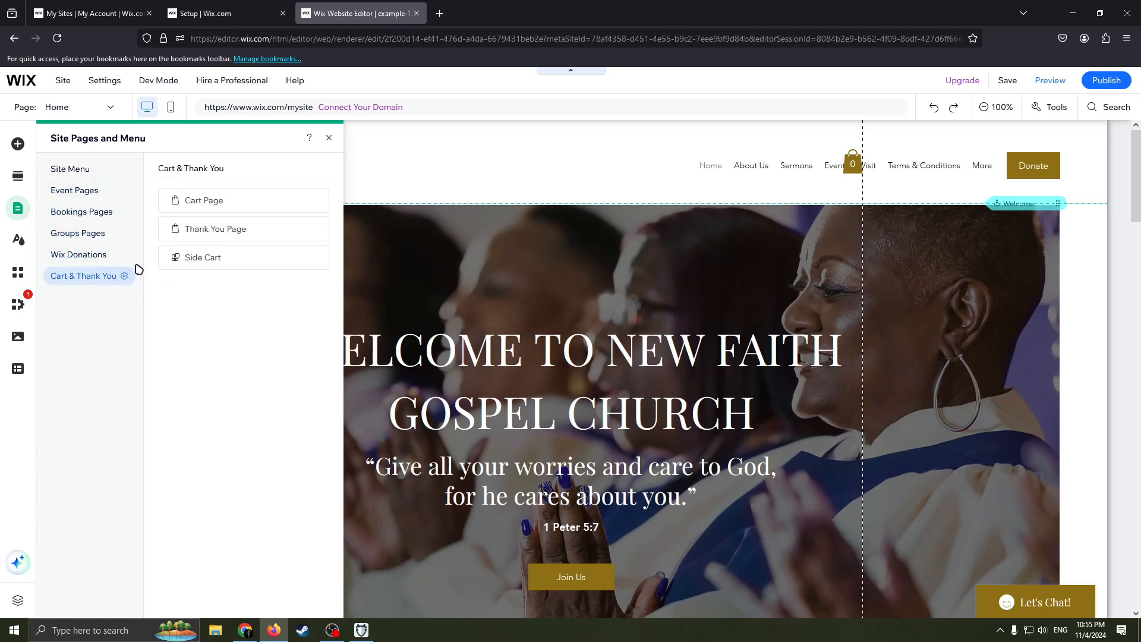
click(125, 275)
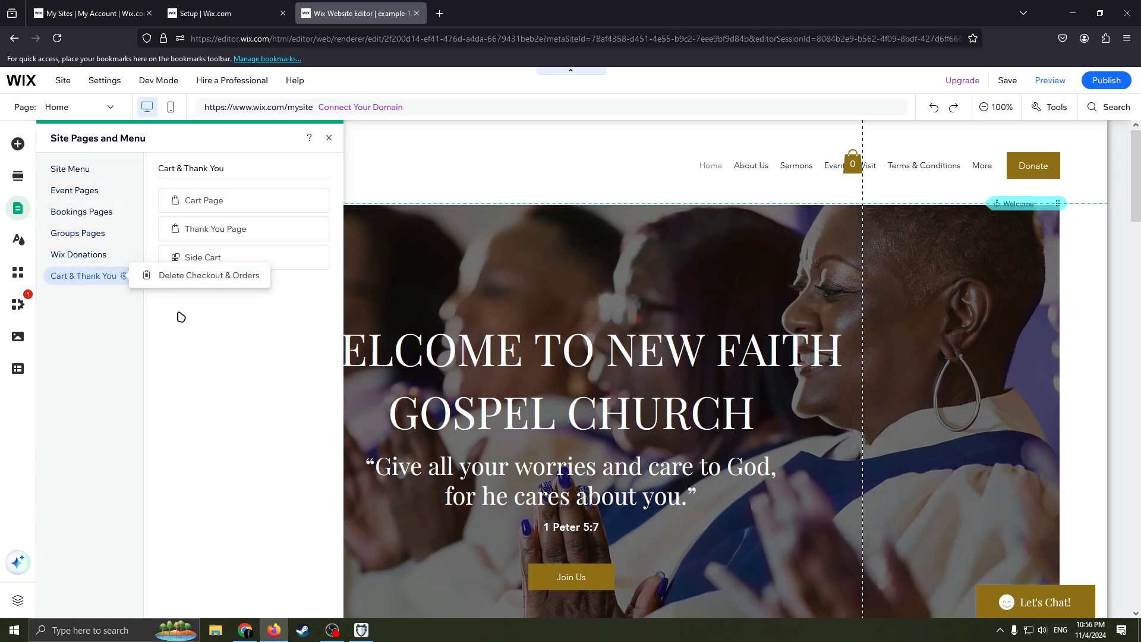
click(176, 276)
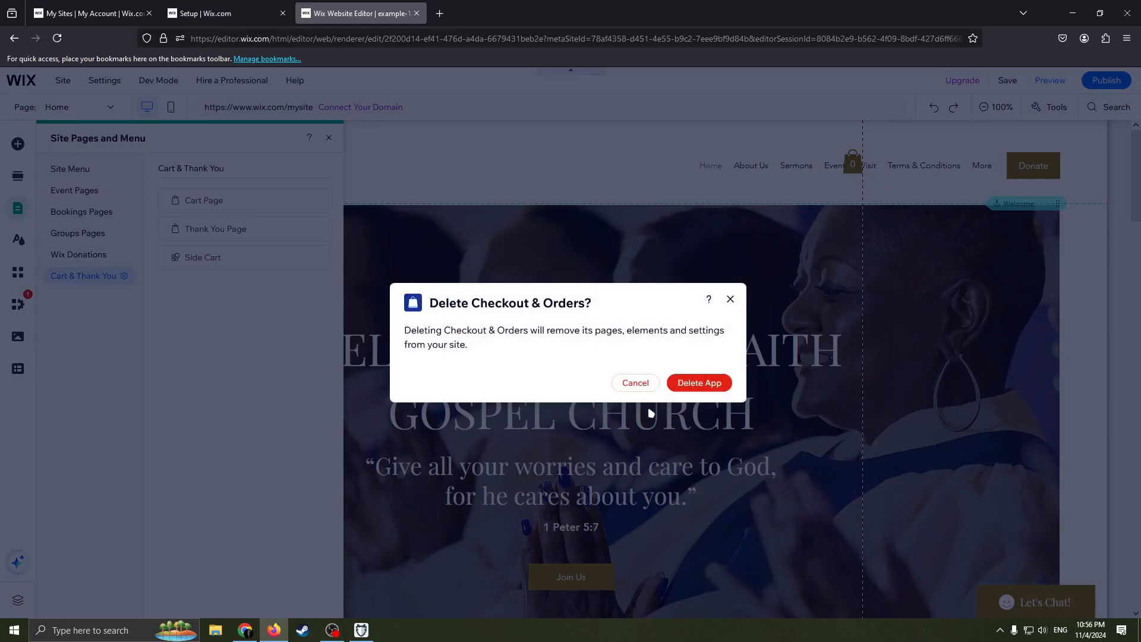
click(730, 300)
click(329, 138)
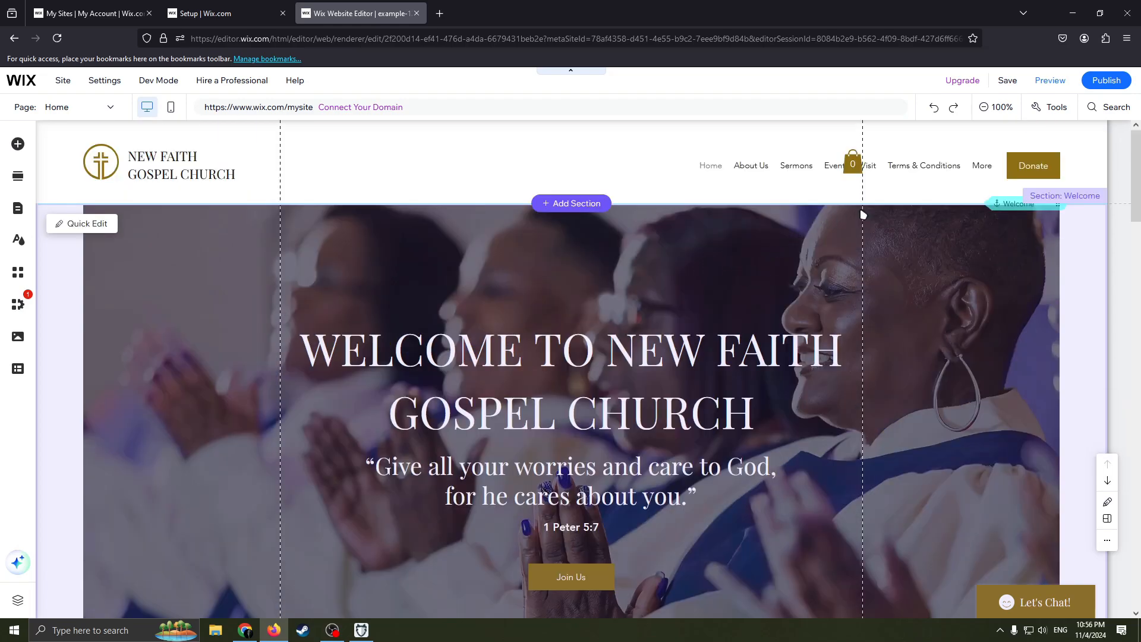
Zoom the editor out to 50% and examine the Home page's sections from the header to the footer.
click(984, 107)
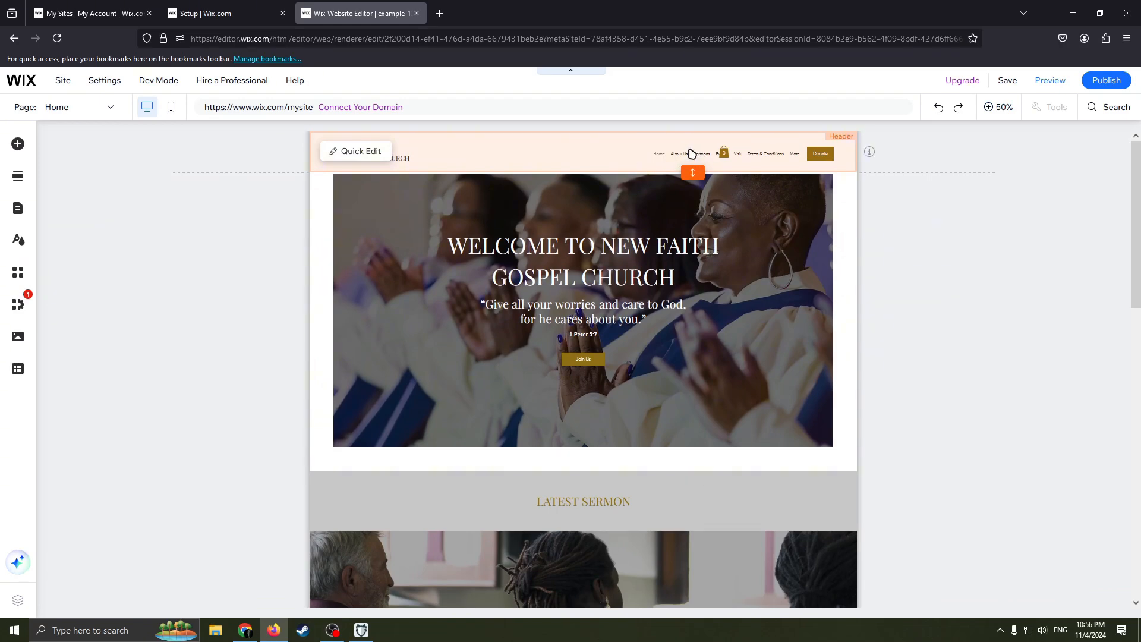
scroll(682, 268, down, 10)
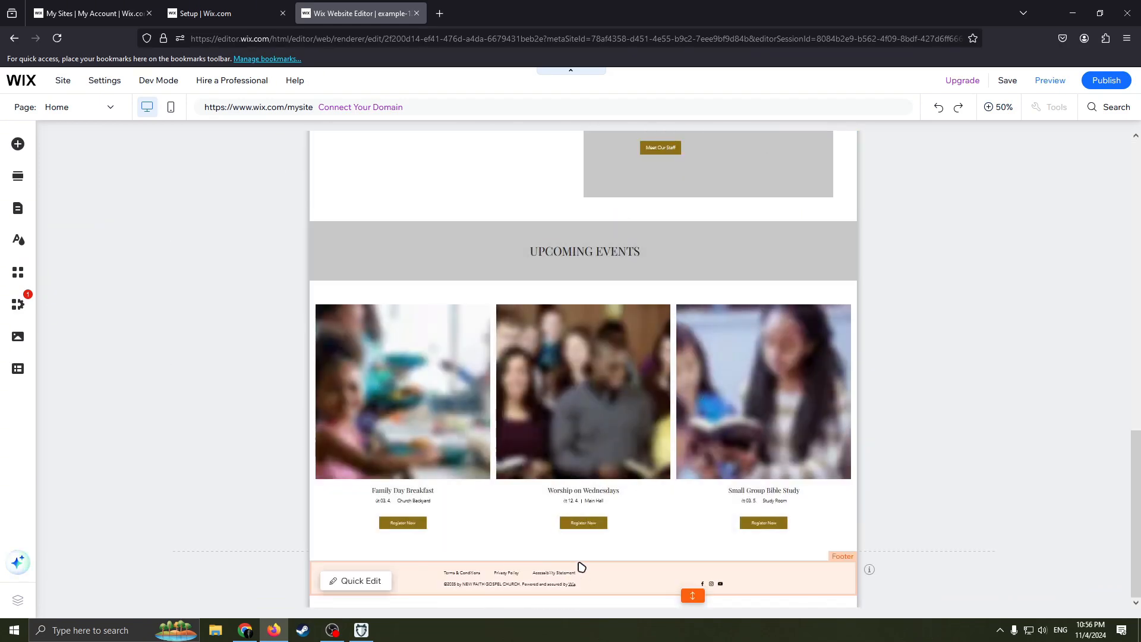
scroll(622, 529, up, 10)
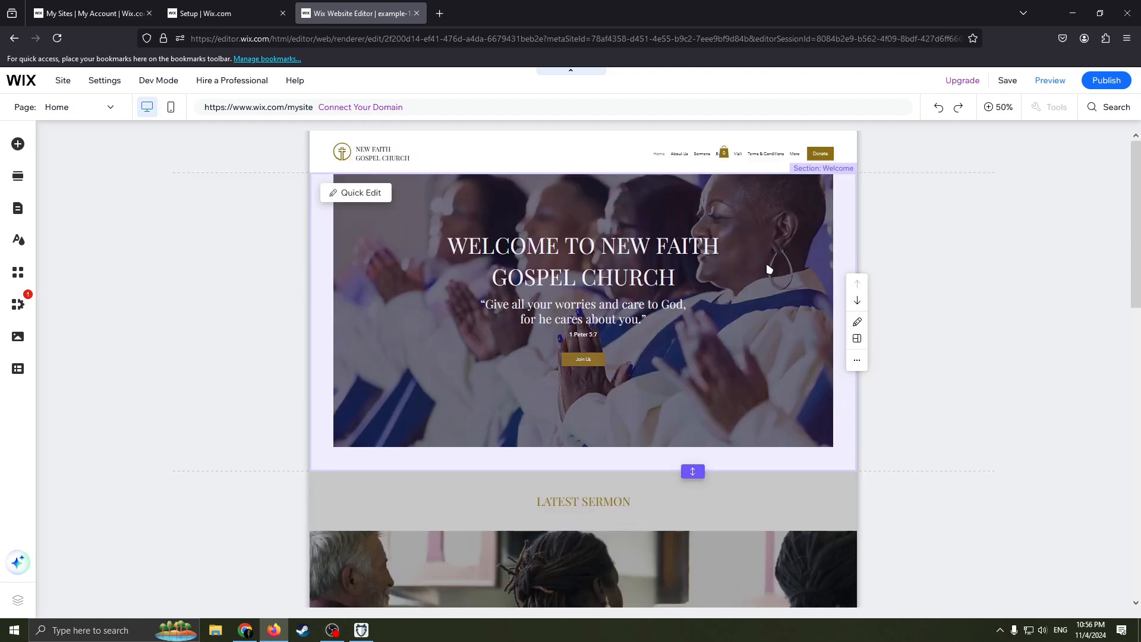
scroll(678, 276, down, 4)
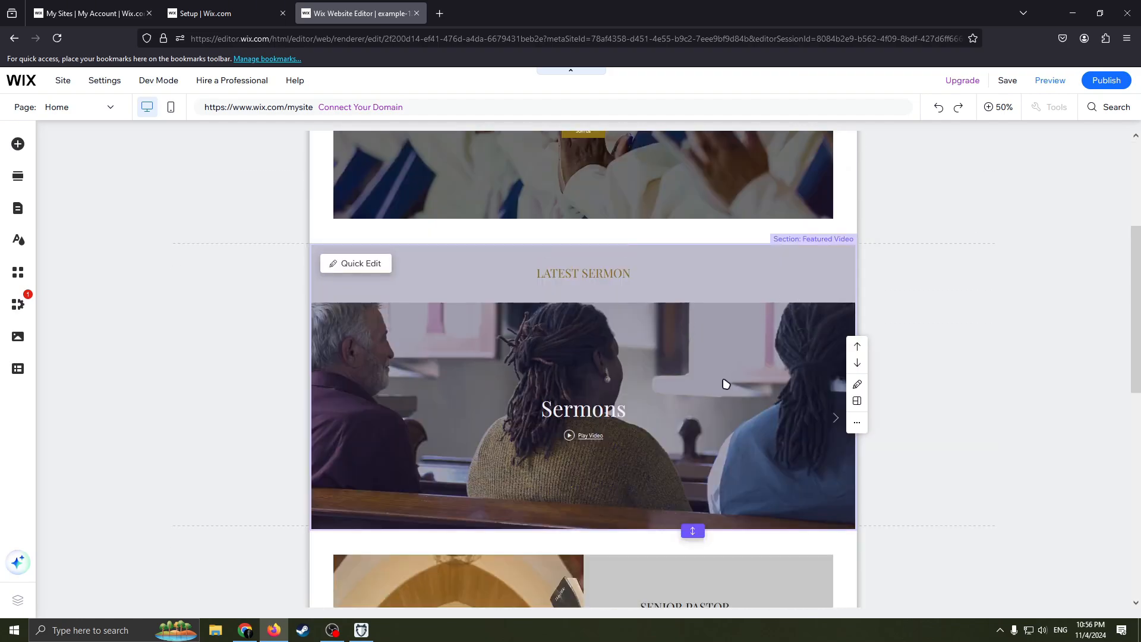
scroll(725, 383, down, 9)
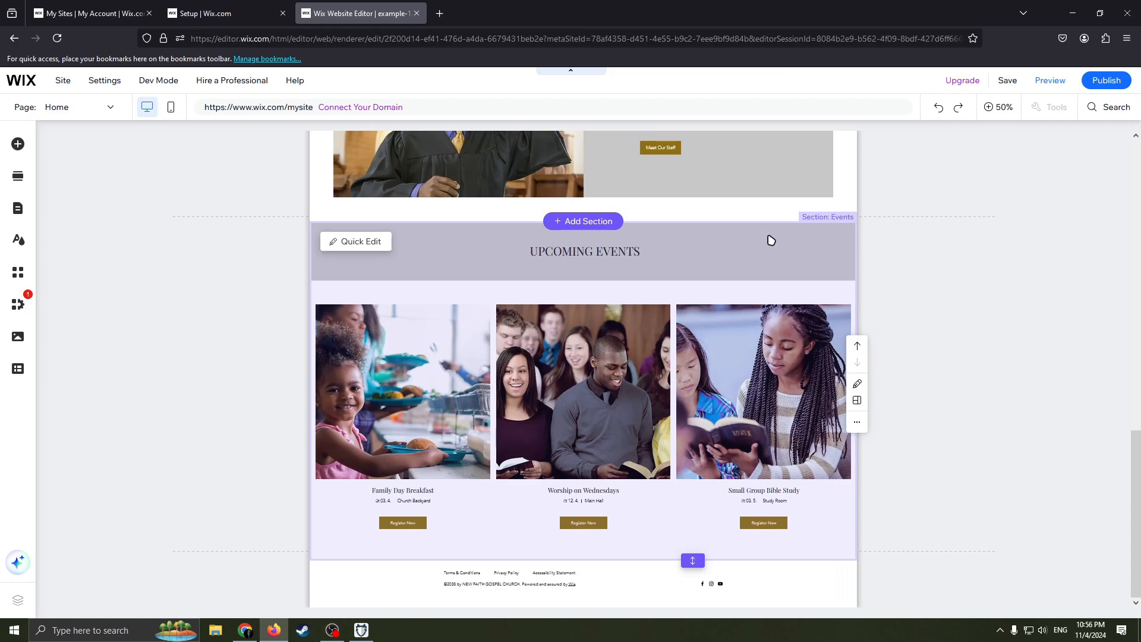
scroll(757, 298, up, 8)
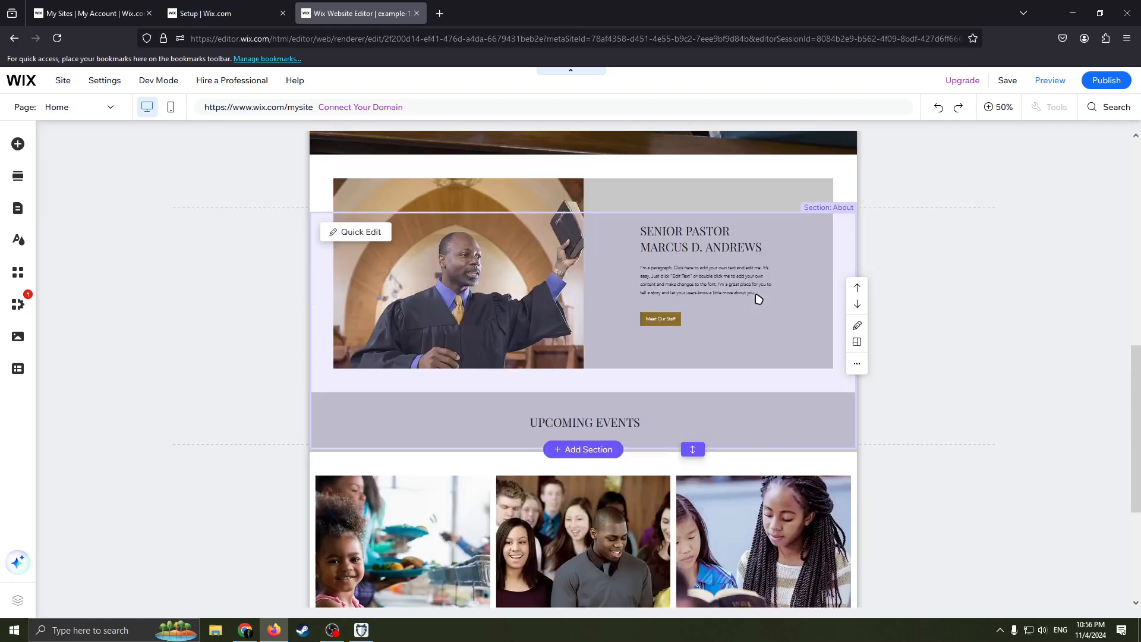
scroll(786, 308, down, 3)
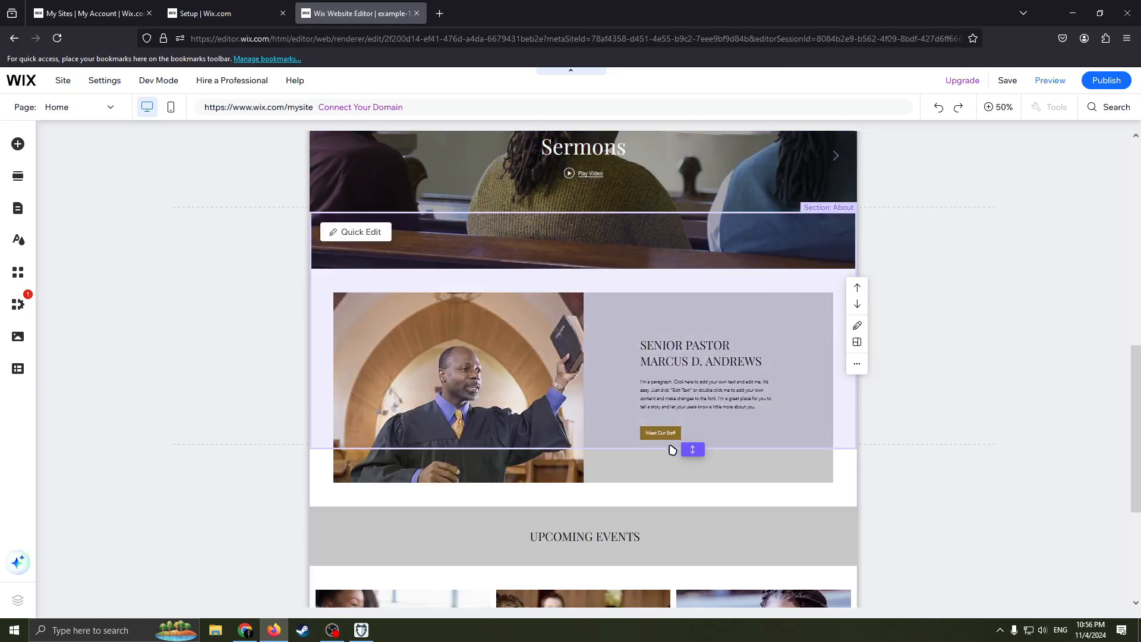
scroll(713, 392, up, 4)
Delete the Latest Sermon section from the Home page.
scroll(695, 332, up, 2)
scroll(707, 356, down, 1)
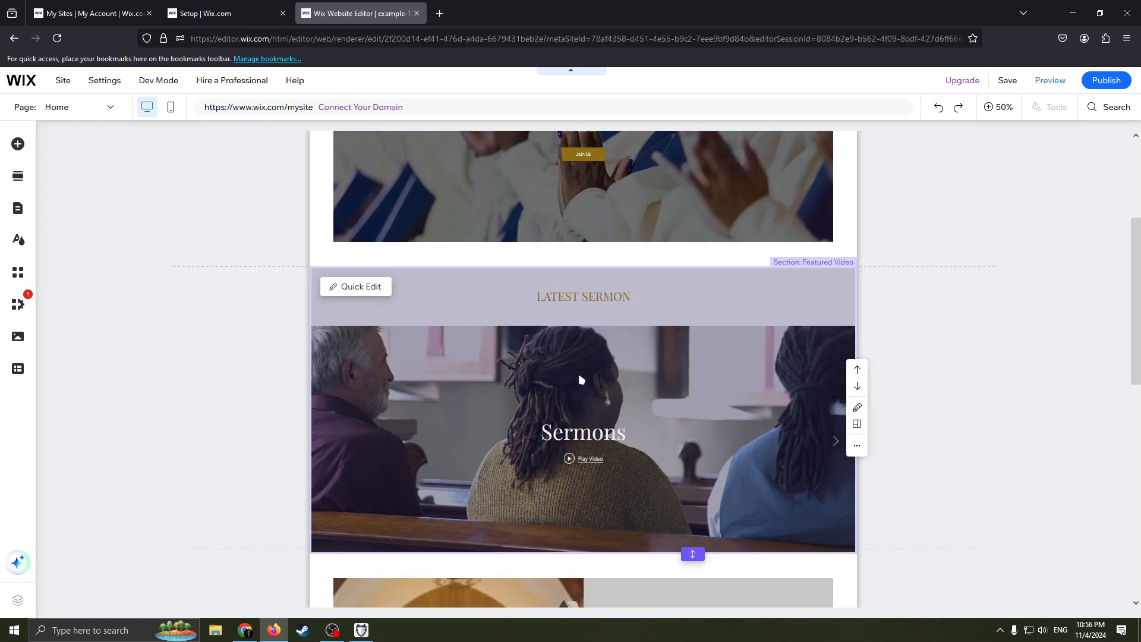
scroll(741, 318, down, 1)
right_click(659, 309)
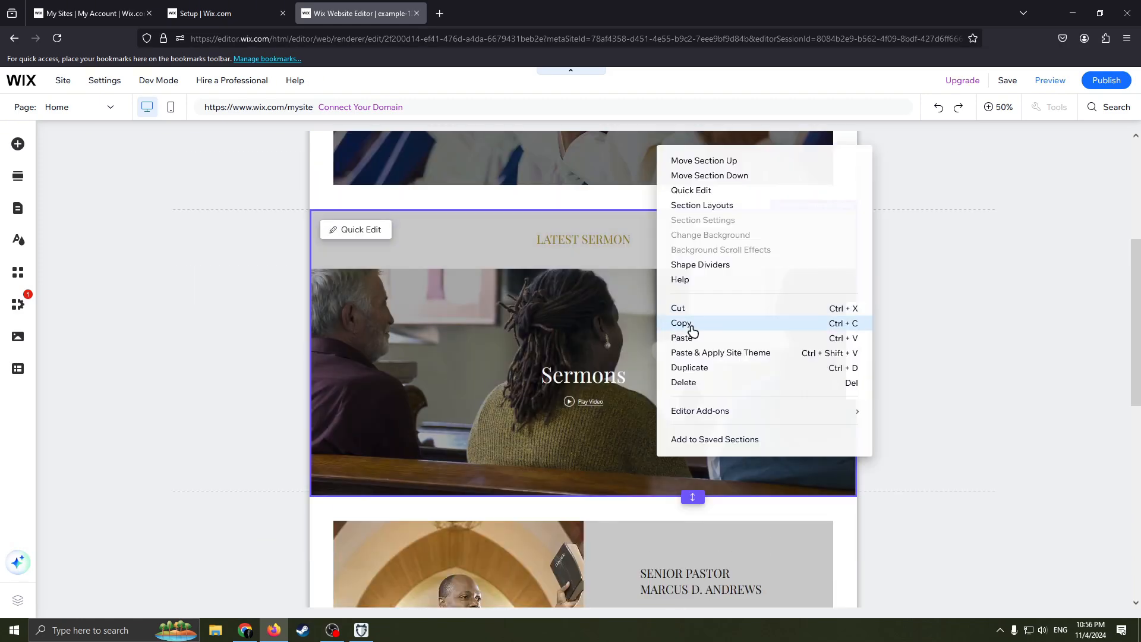
click(707, 389)
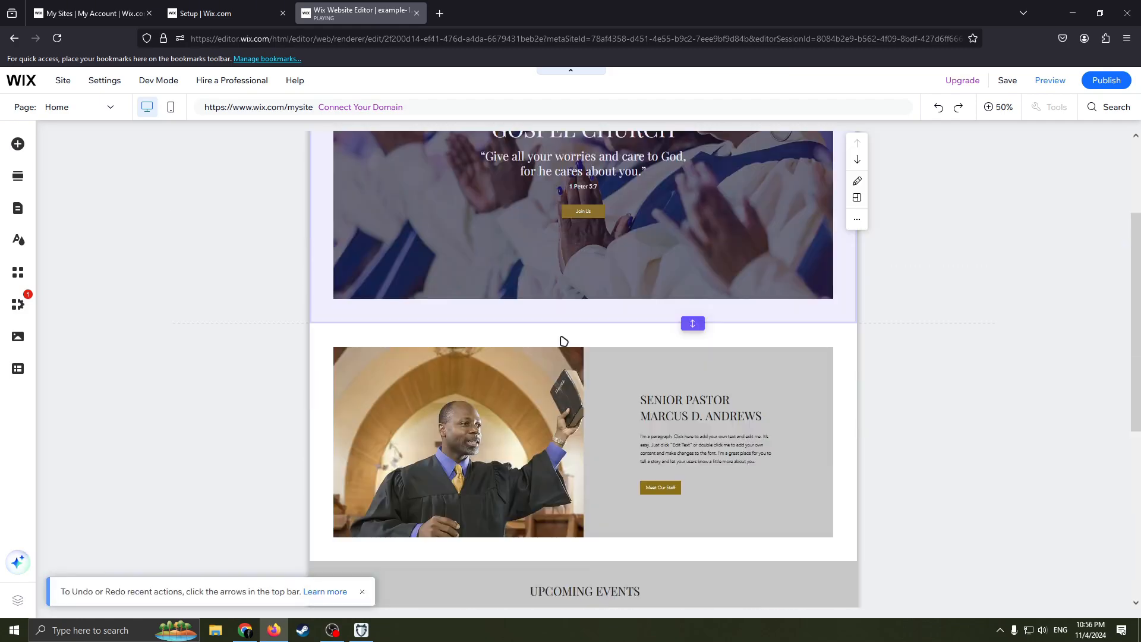
Clear the "WELCOME TO NEW FAITH GOSPEL CHURCH" heading text in the Welcome section.
scroll(563, 341, up, 3)
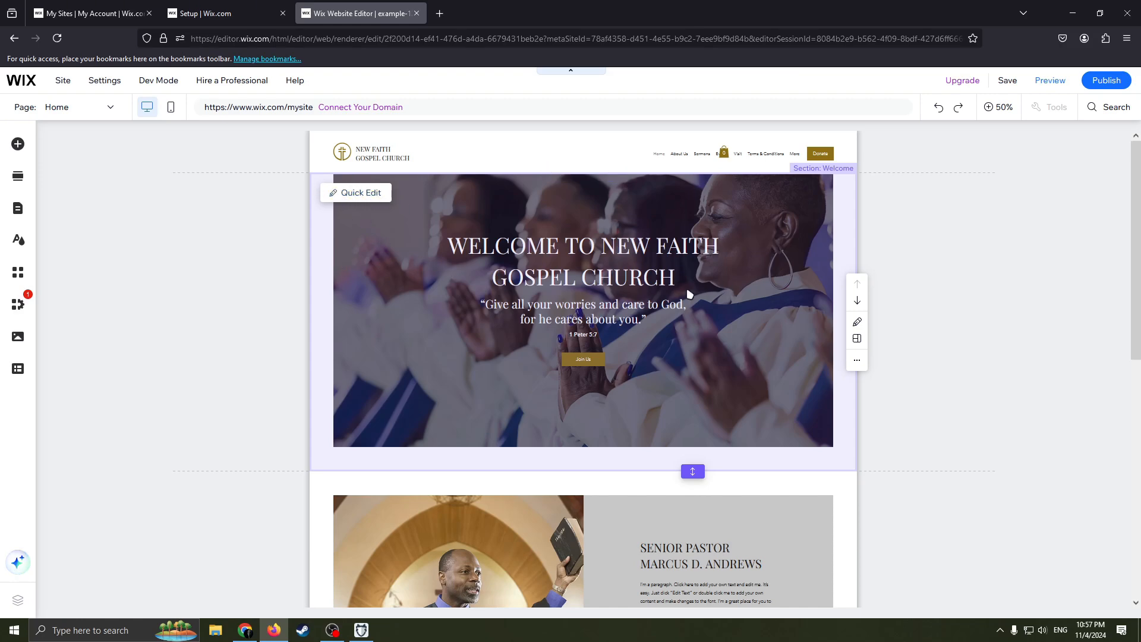
click(618, 270)
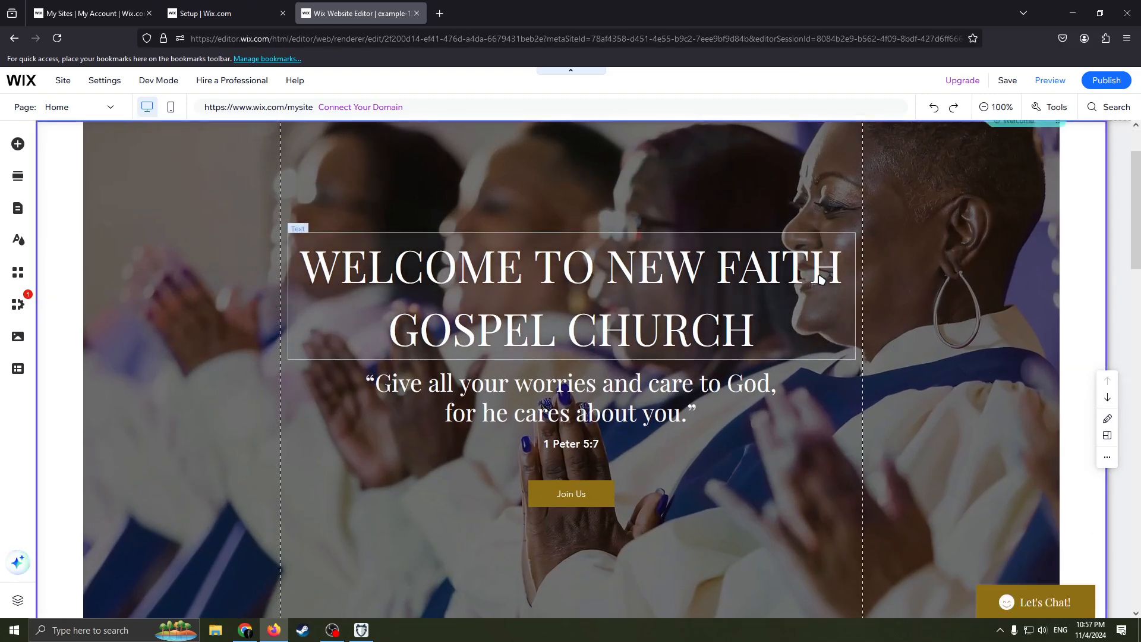
click(588, 291)
drag(590, 292, 568, 264)
drag(659, 274, 614, 279)
double_click(614, 278)
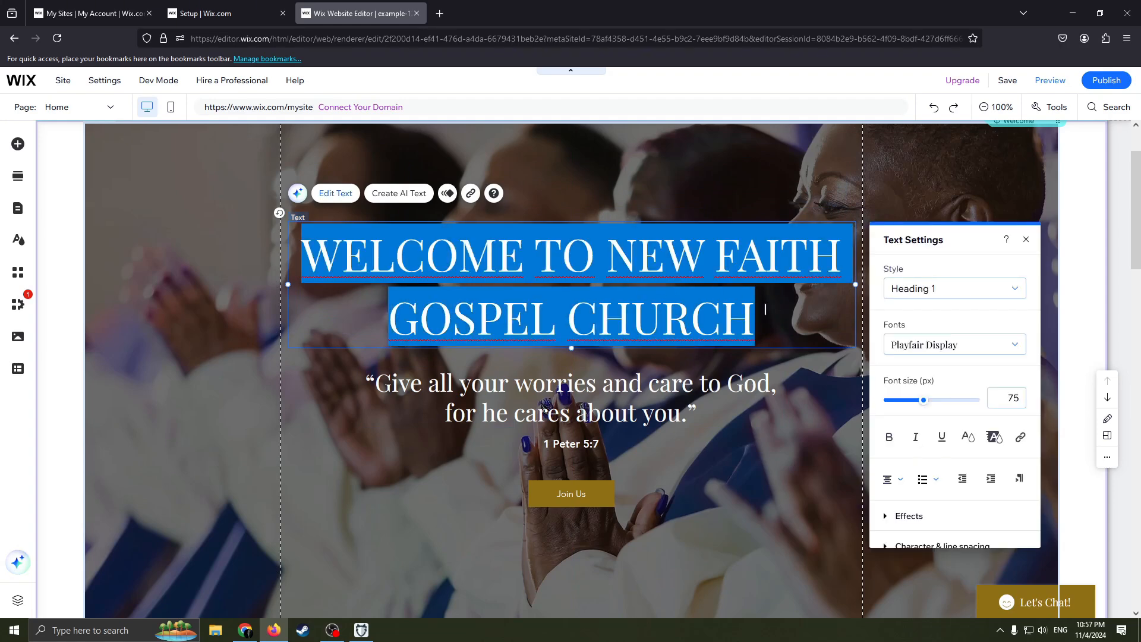
key(BackSpace)
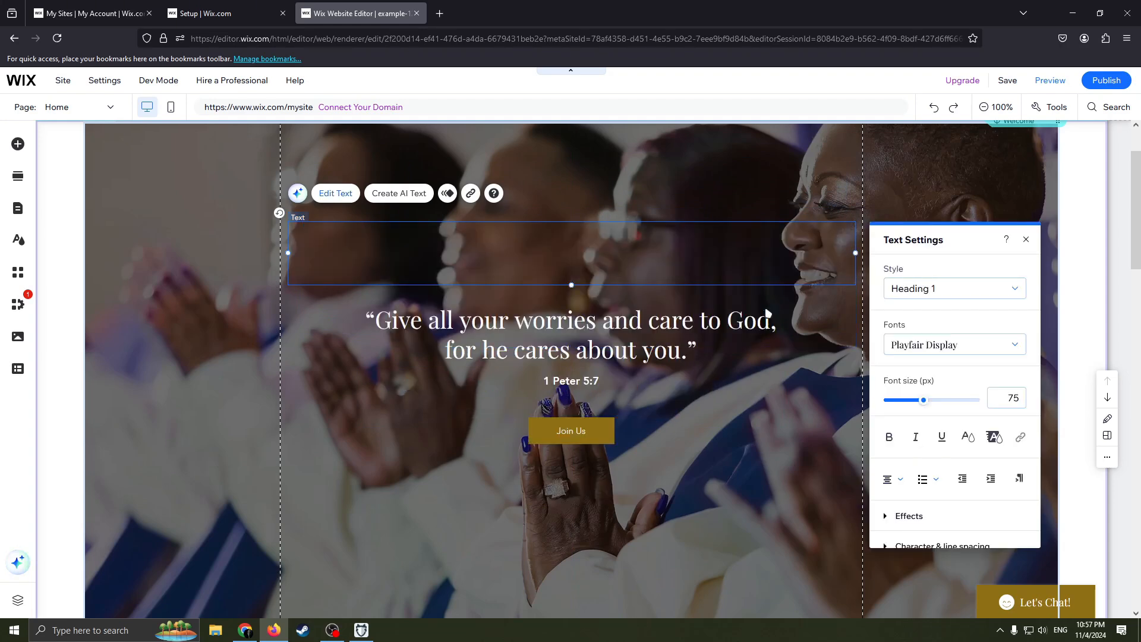
Try "SDUGYF" as replacement text in the Welcome heading, erase it and close the text settings.
text(SDUGYF)
key(BackSpace)
key(BackSpace)
key(BackSpace)
key(BackSpace)
key(BackSpace)
key(BackSpace)
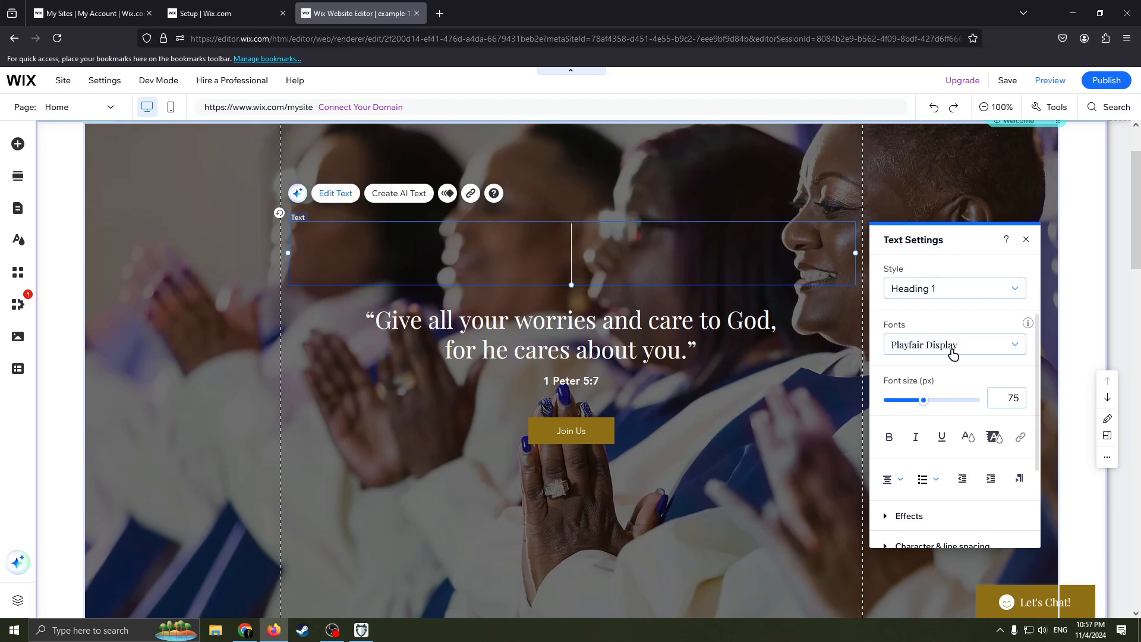
click(1026, 239)
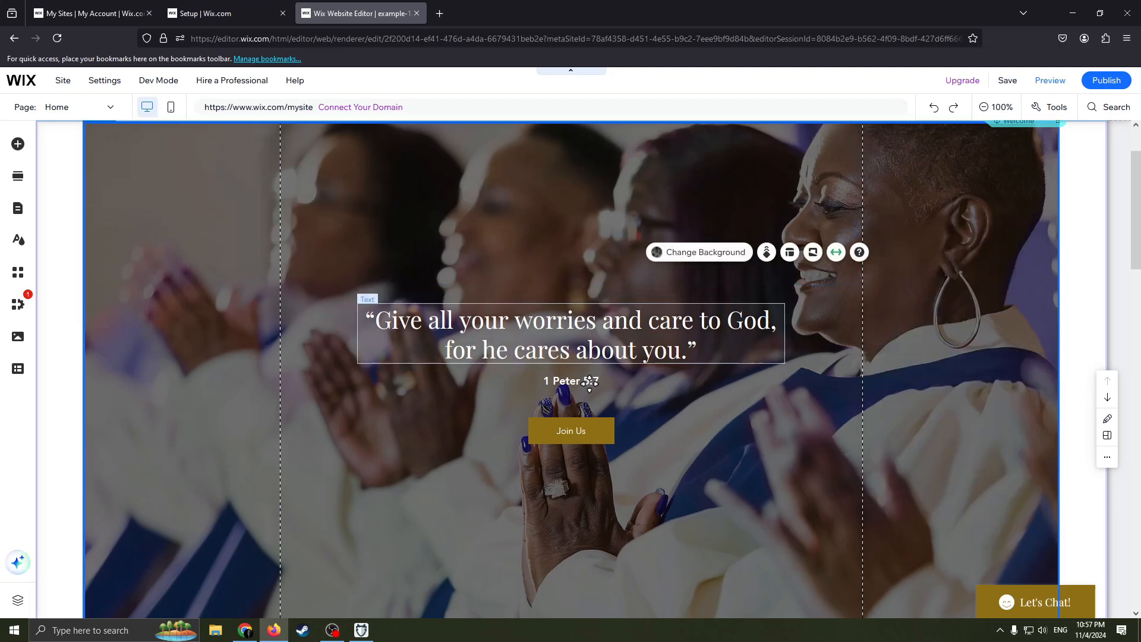
Delete the Join Us button below the Bible verse in the Welcome section.
drag(586, 429, 556, 441)
right_click(560, 441)
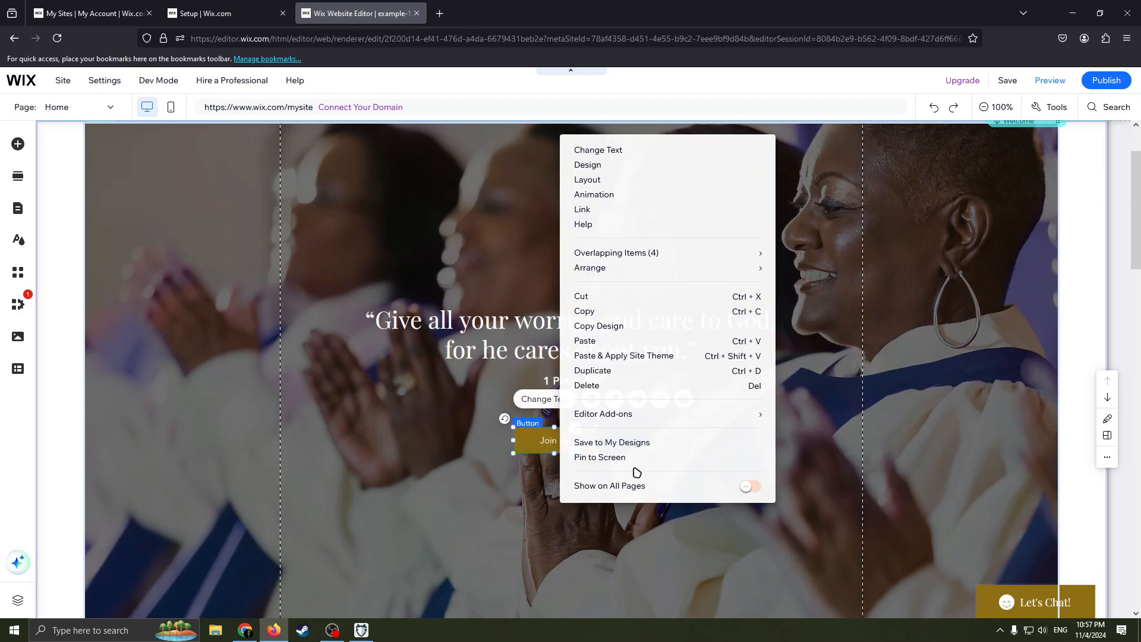
click(598, 386)
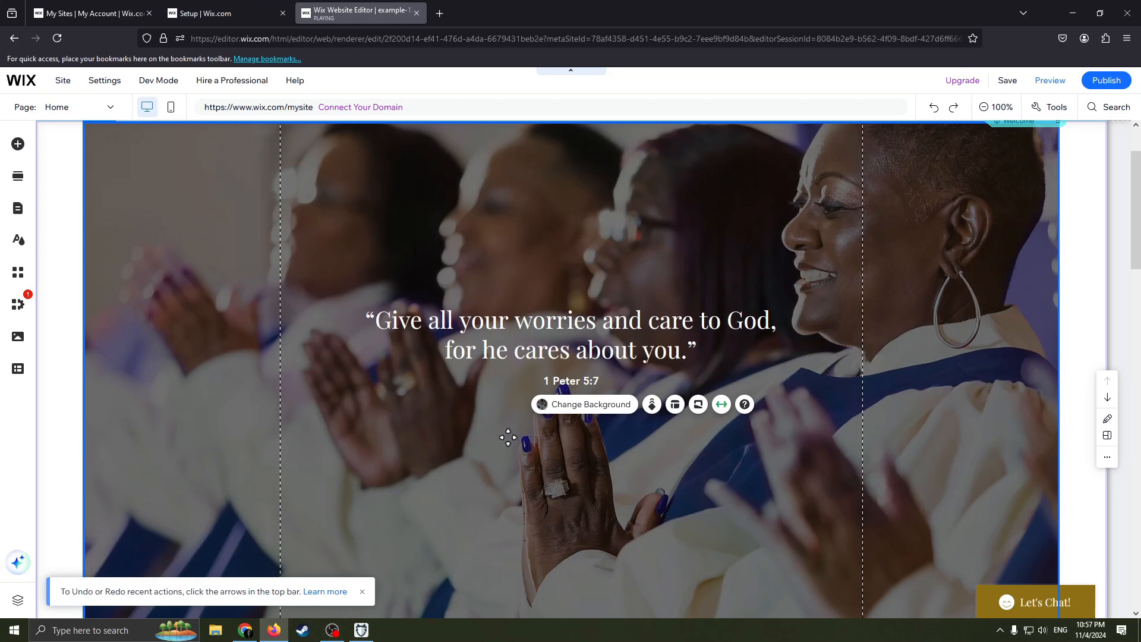
Add the "VIEW ALL" button from the Text & Icon Buttons below the 1 Peter 5:7 line in the Welcome section.
click(18, 145)
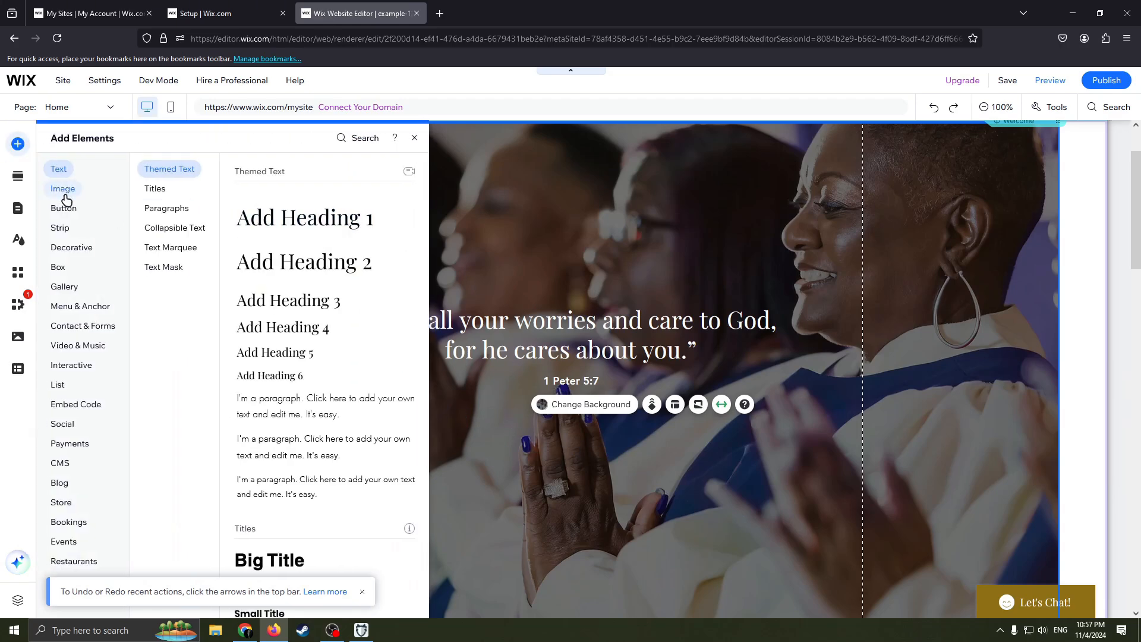
mouse_move(72, 210)
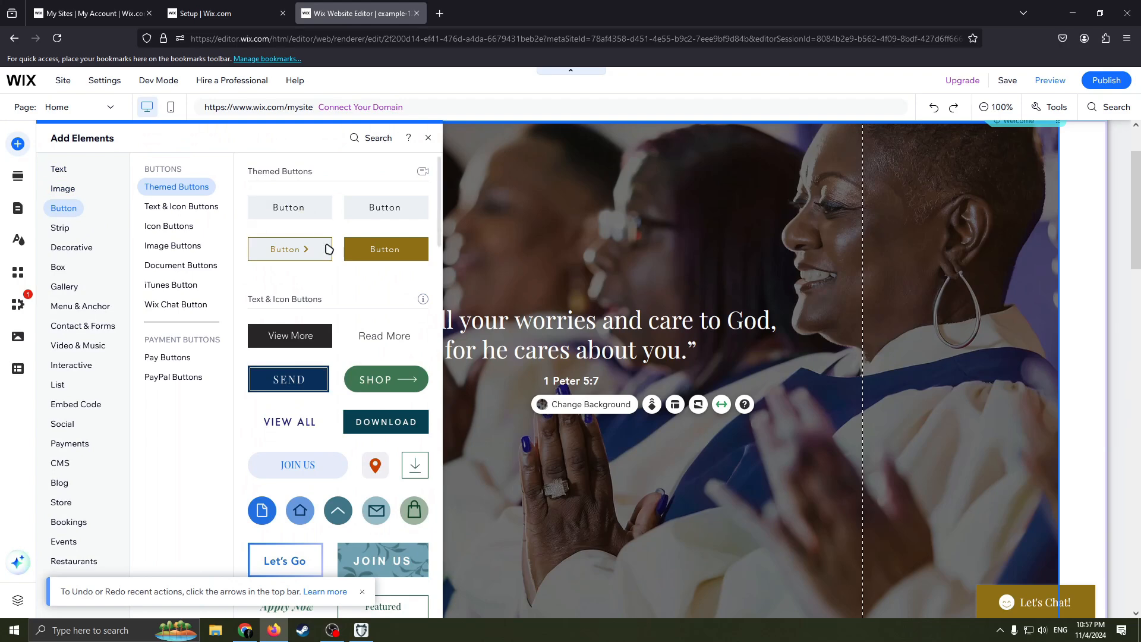
scroll(376, 394, down, 2)
scroll(332, 410, up, 1)
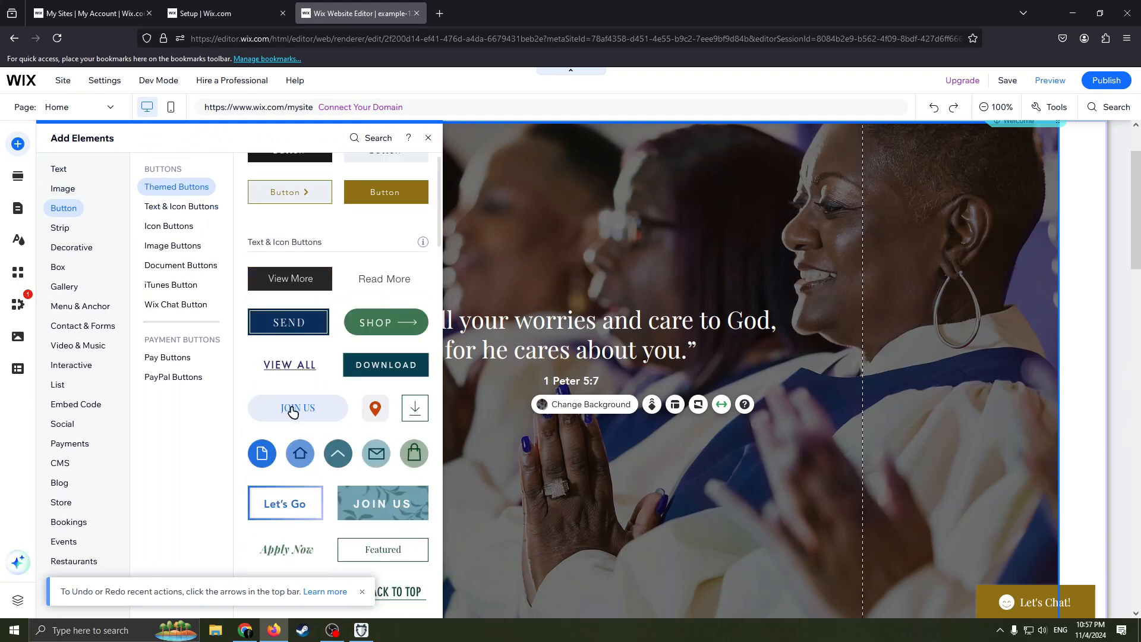
drag(293, 411, 582, 464)
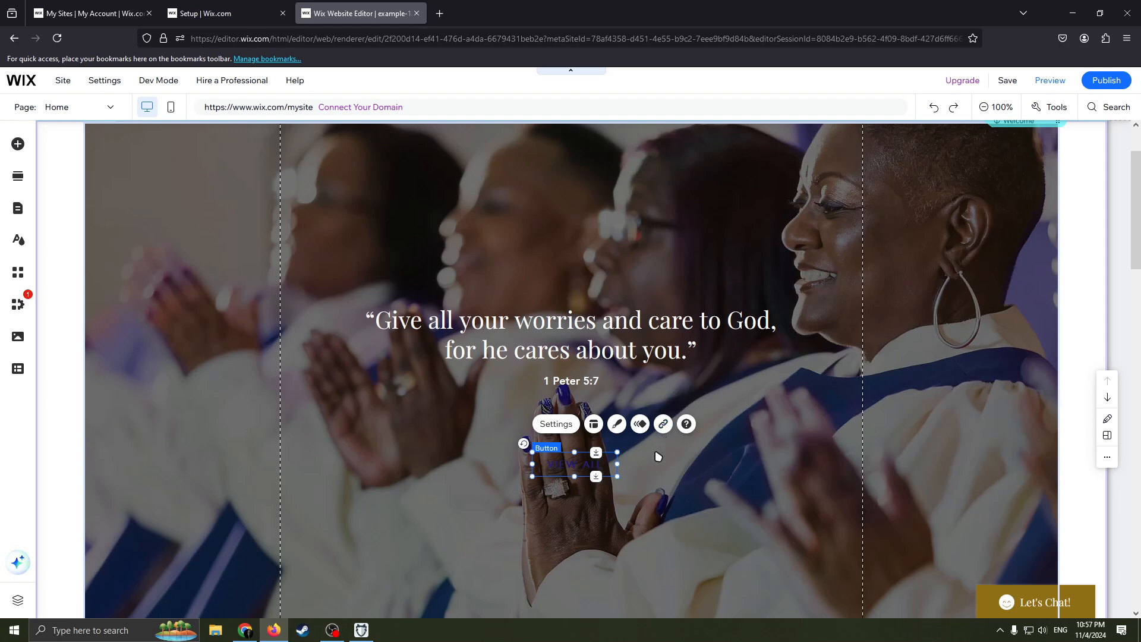
Examine the link types offered for the VIEW ALL button, including page, web address, document, email and phone number.
click(662, 426)
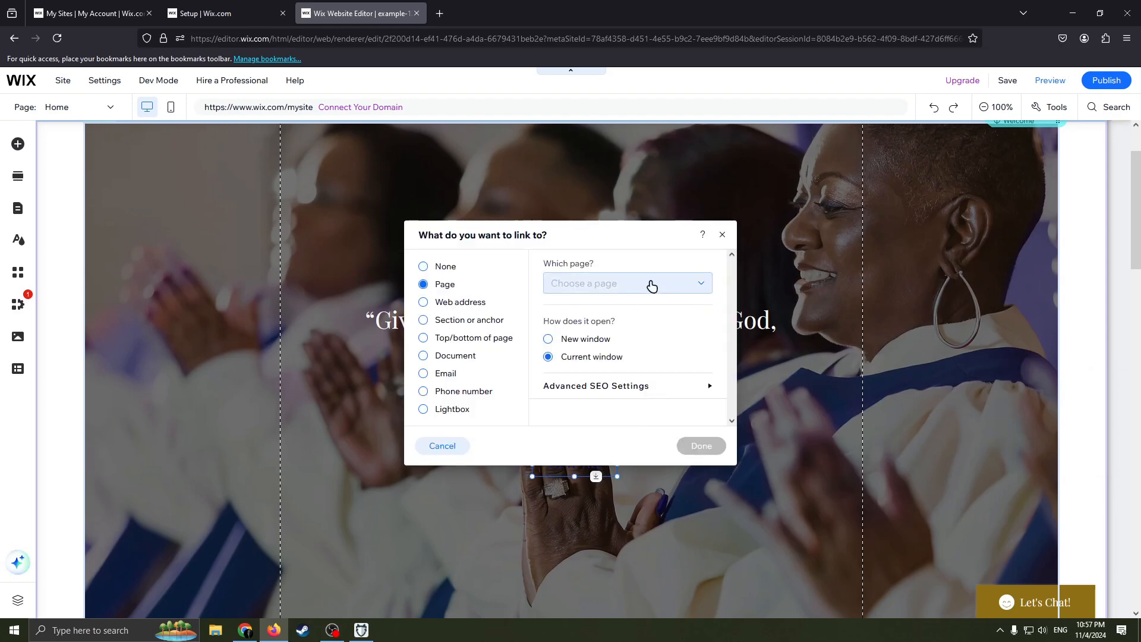
click(652, 284)
drag(711, 314, 709, 304)
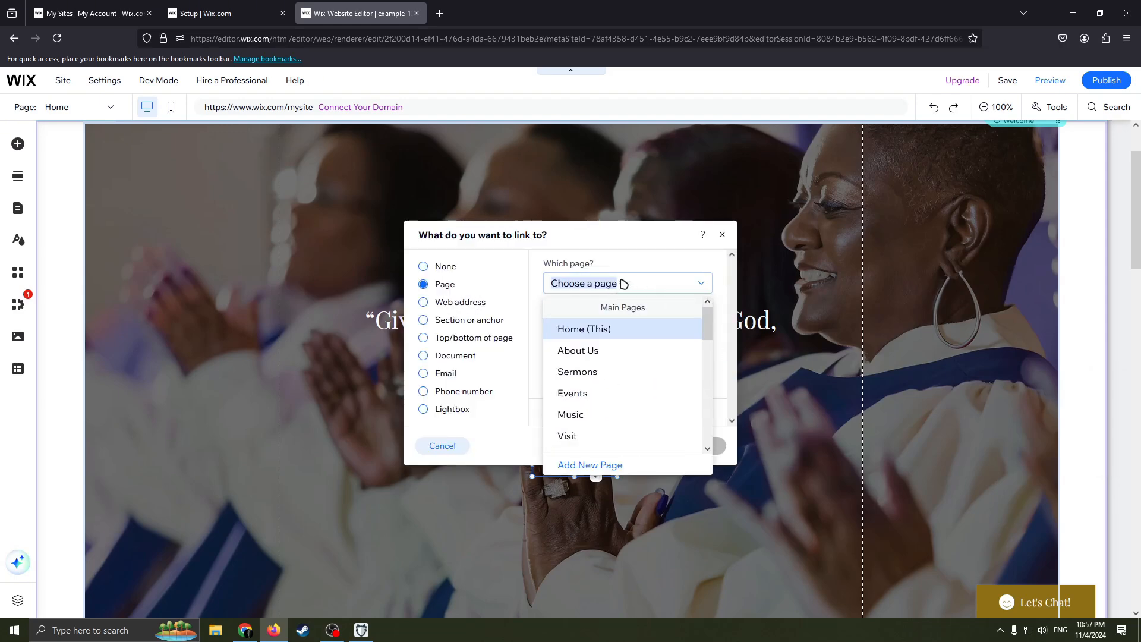
click(460, 302)
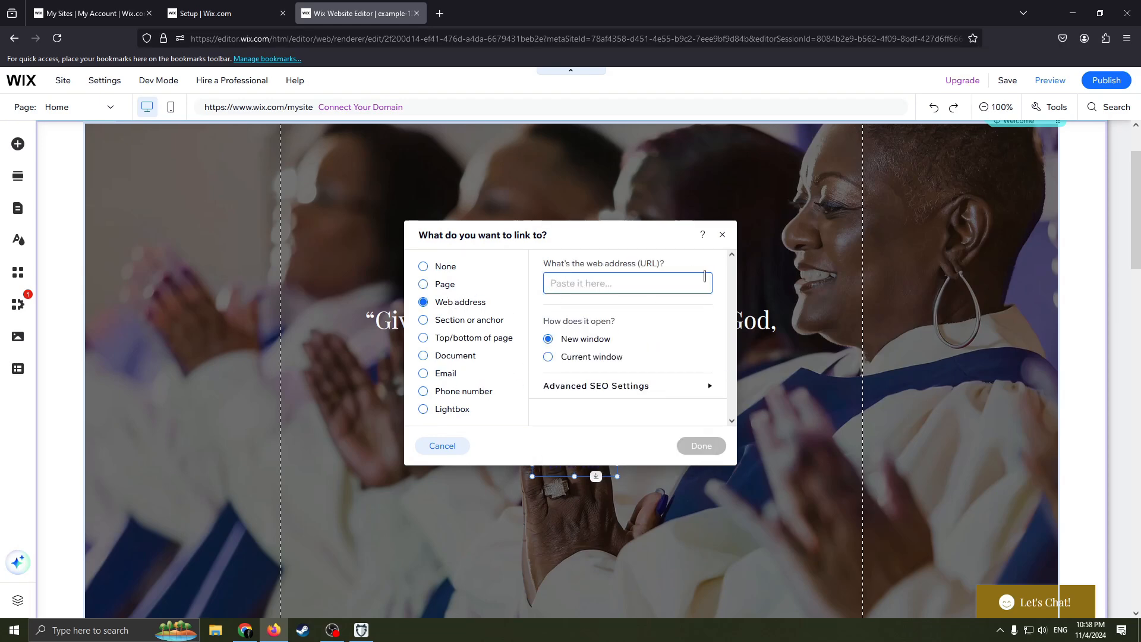
click(440, 355)
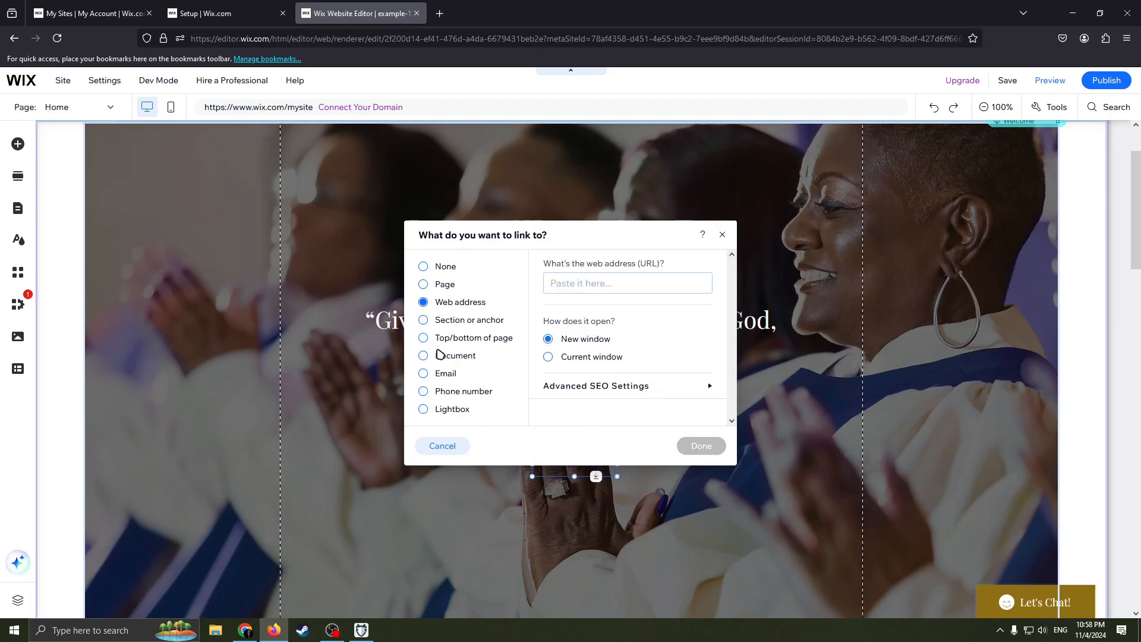
click(446, 374)
click(461, 390)
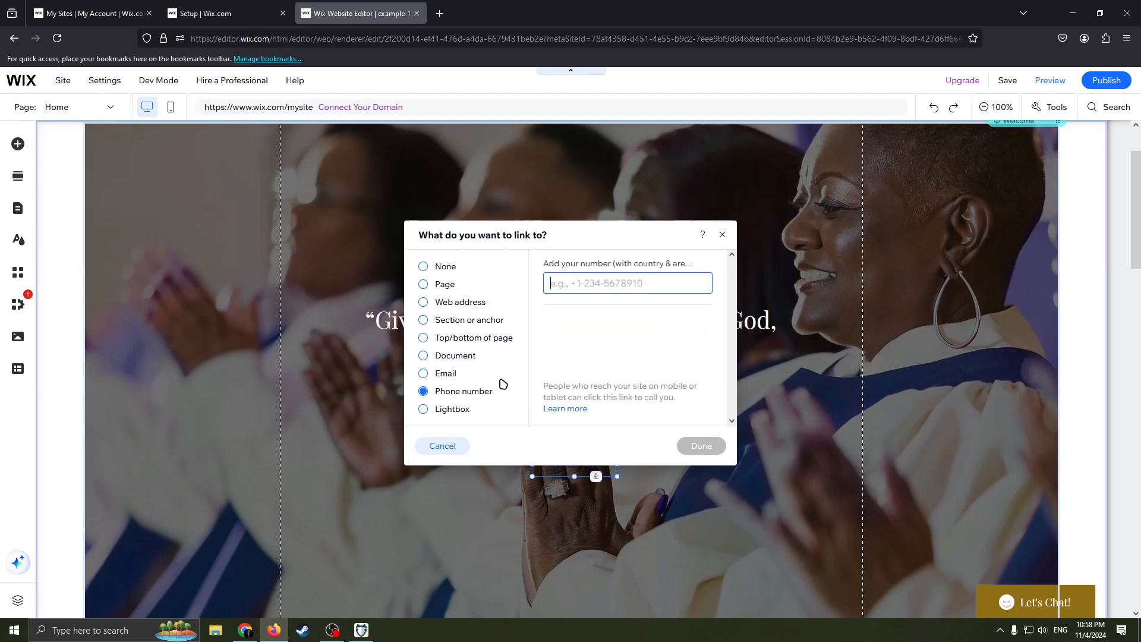
click(722, 234)
click(733, 479)
Move the cart icon off the header menu into the empty space before Home and delete it.
scroll(733, 334, up, 2)
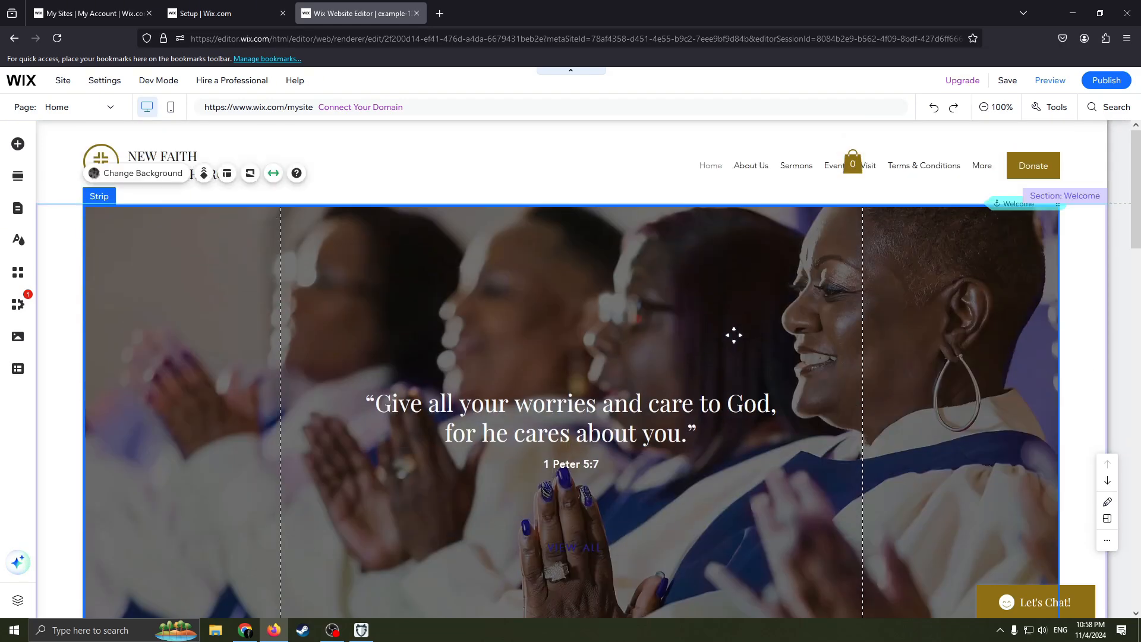
click(591, 178)
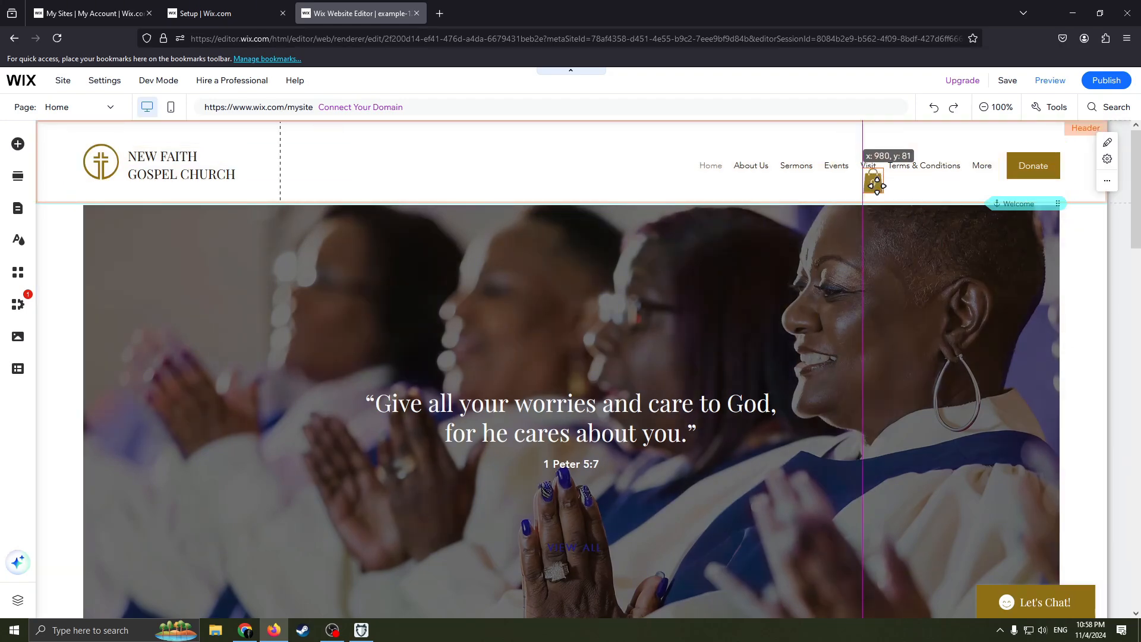
click(856, 165)
drag(861, 161, 627, 160)
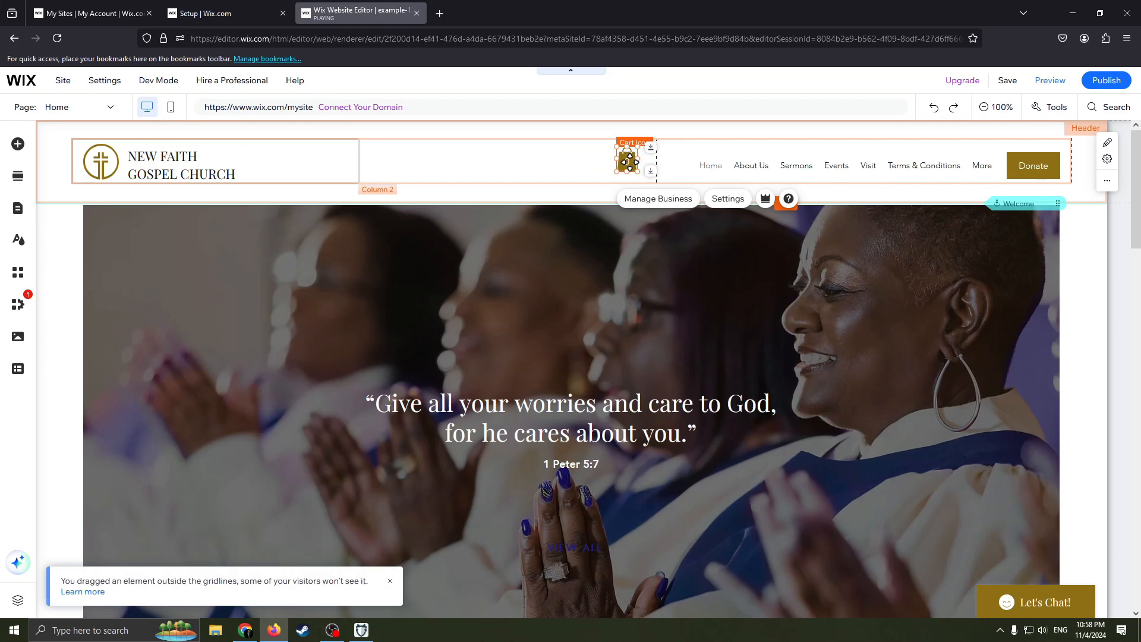
right_click(626, 162)
mouse_move(675, 396)
click(656, 374)
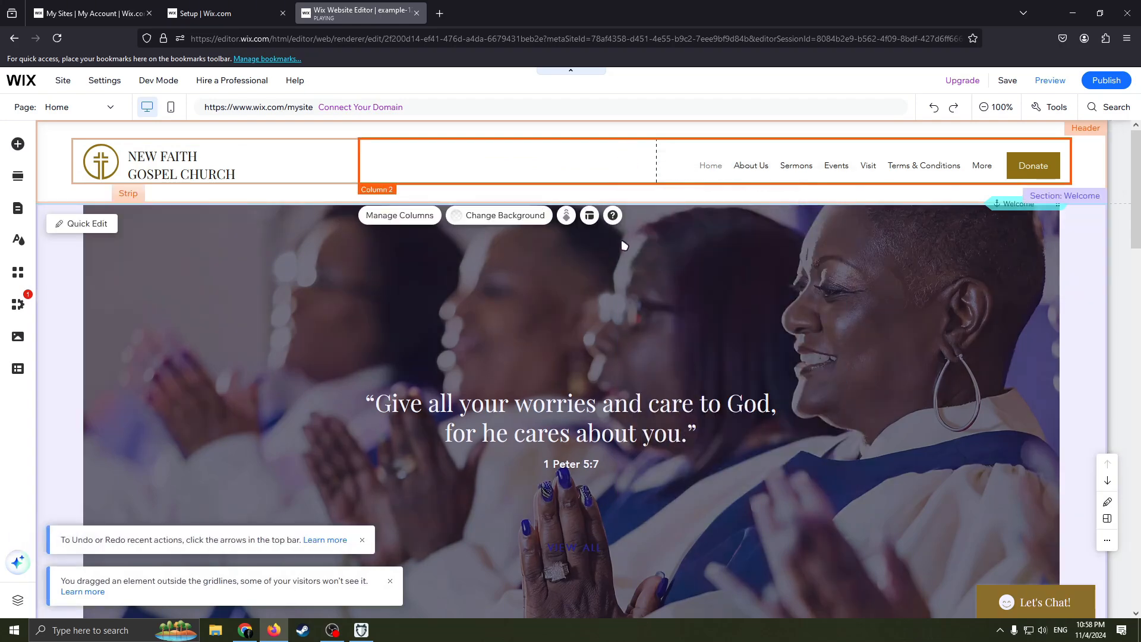
click(276, 198)
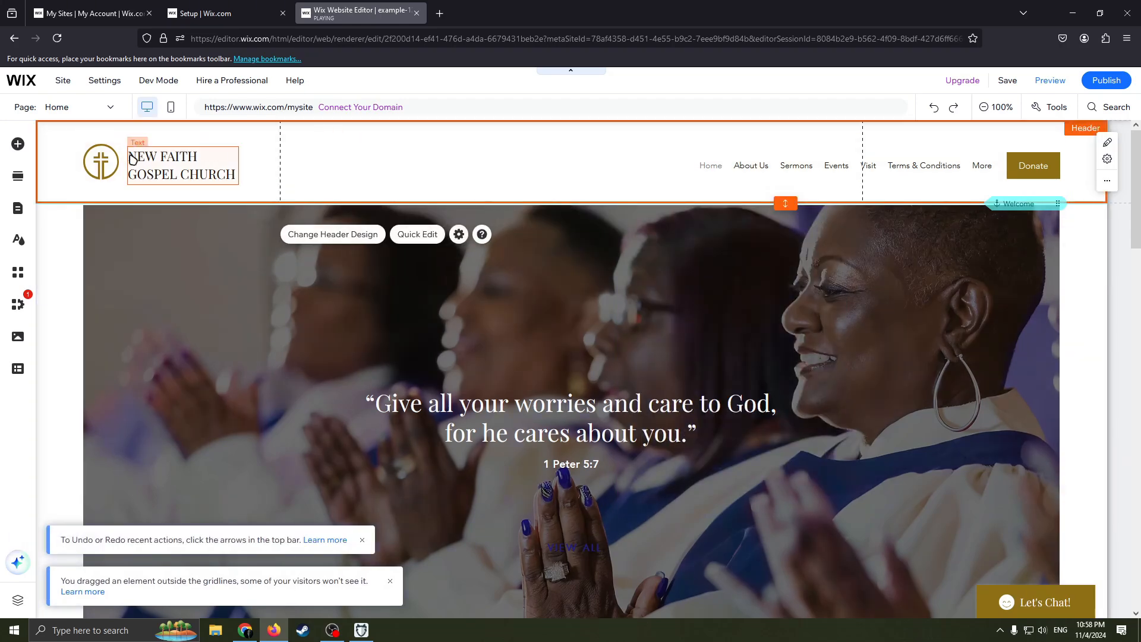
Shift the church name in the header slightly away from the logo and replace its text with "New NYC church".
mouse_move(167, 172)
mouse_down()
mouse_move(238, 163)
mouse_move(162, 159)
mouse_move(183, 159)
mouse_up()
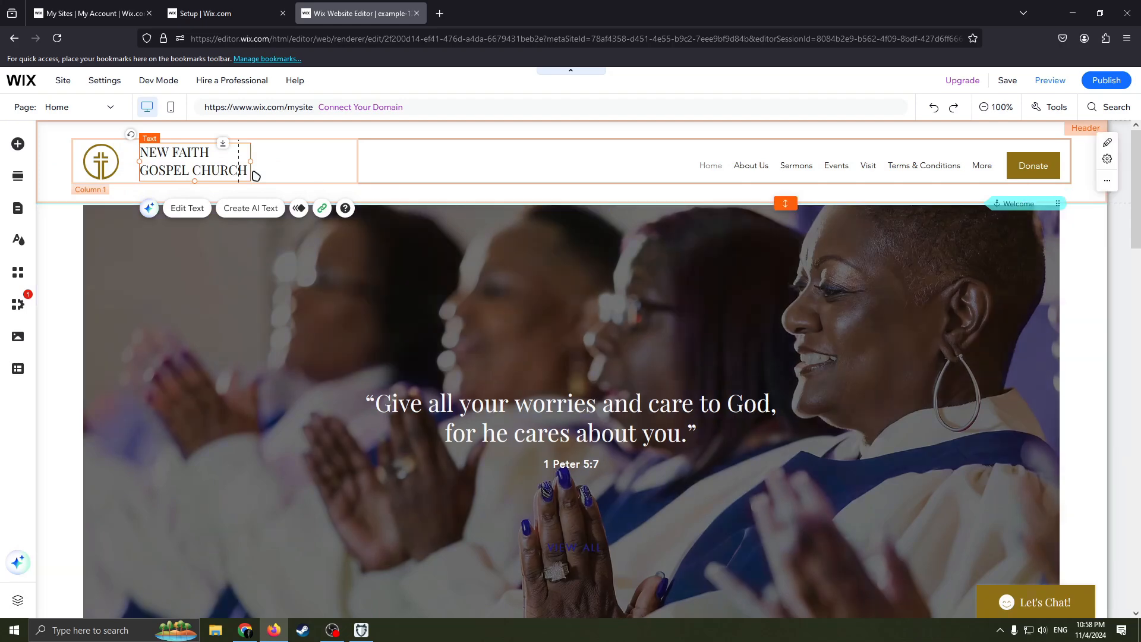
right_click(180, 159)
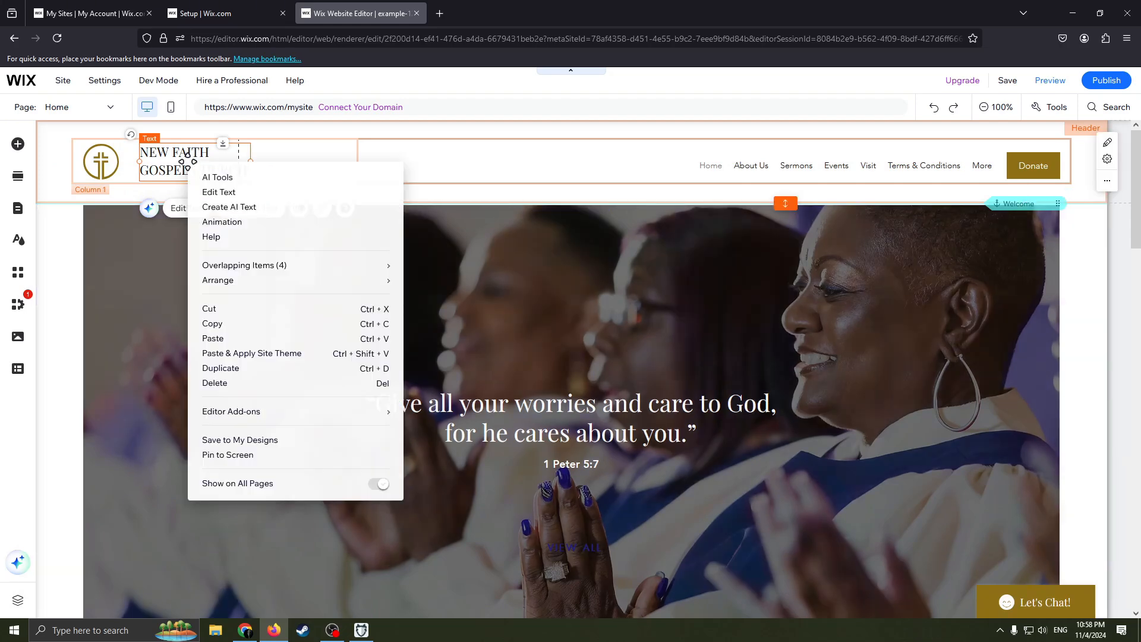
key(Escape)
click(187, 209)
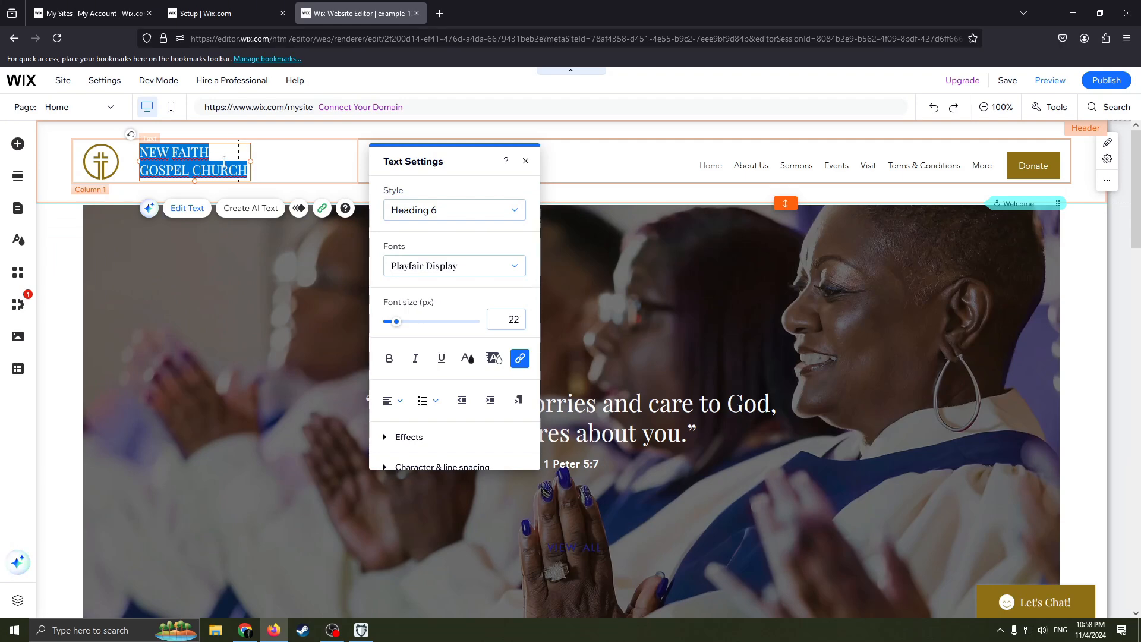
key(BackSpace)
text(New NYC church)
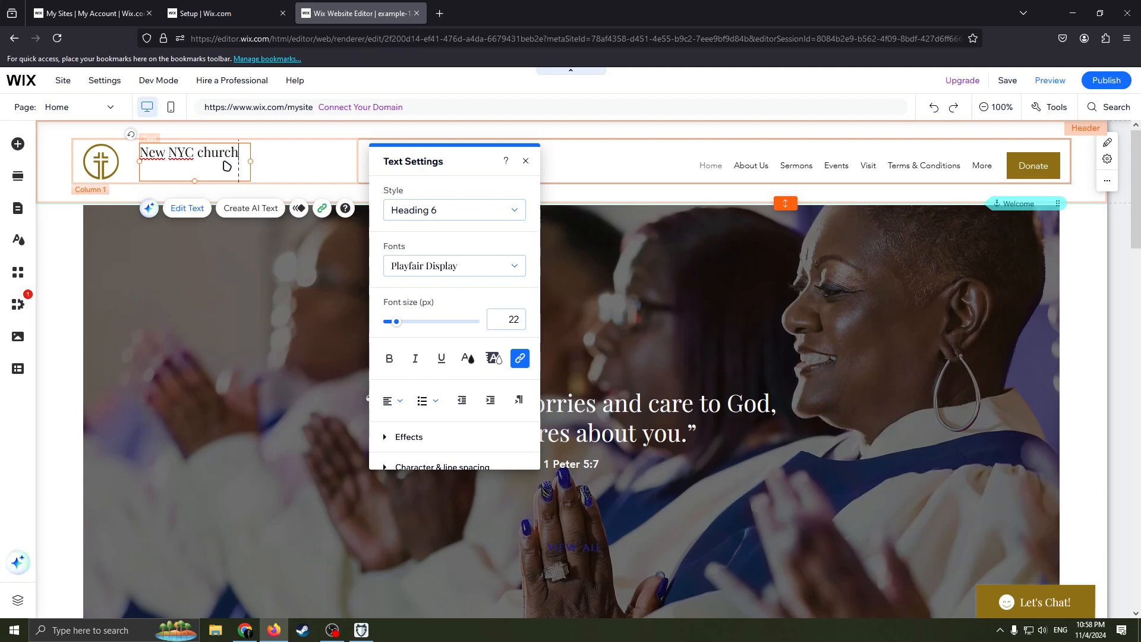
Delete the cross logo beside the church name in the header.
click(99, 163)
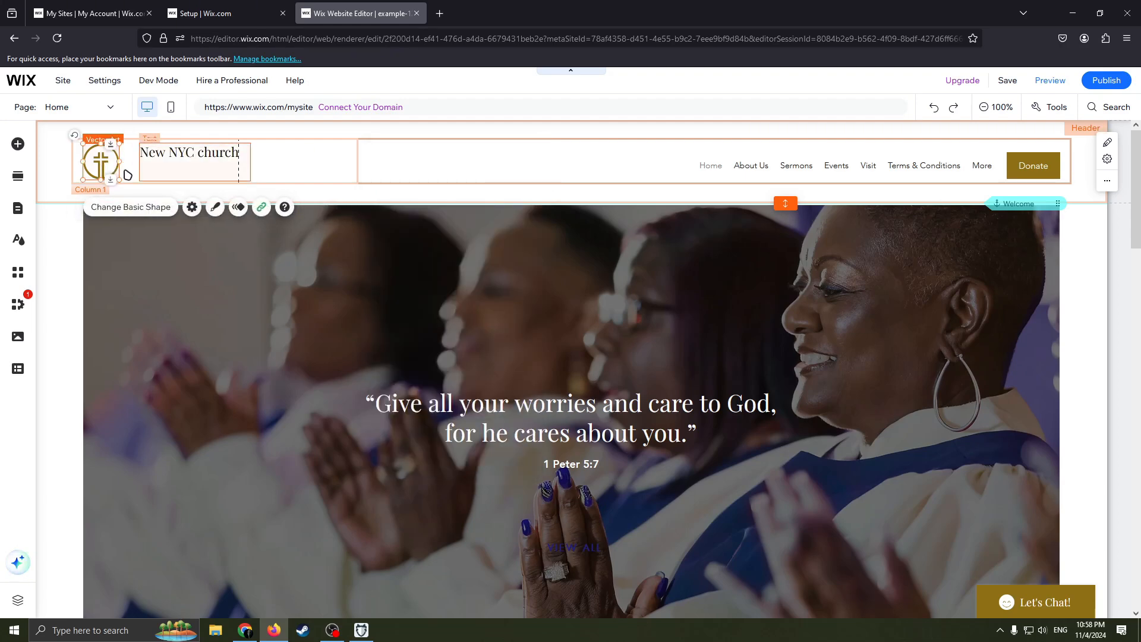
mouse_move(99, 163)
mouse_down()
mouse_move(253, 160)
mouse_move(101, 166)
mouse_move(100, 178)
mouse_up()
right_click(95, 138)
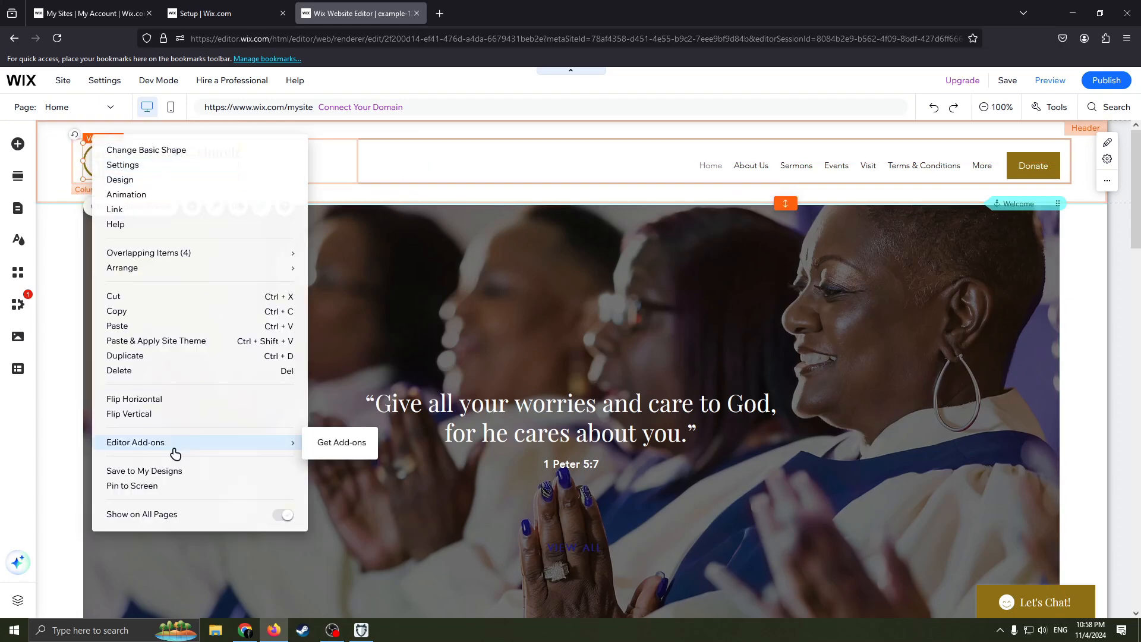
click(140, 371)
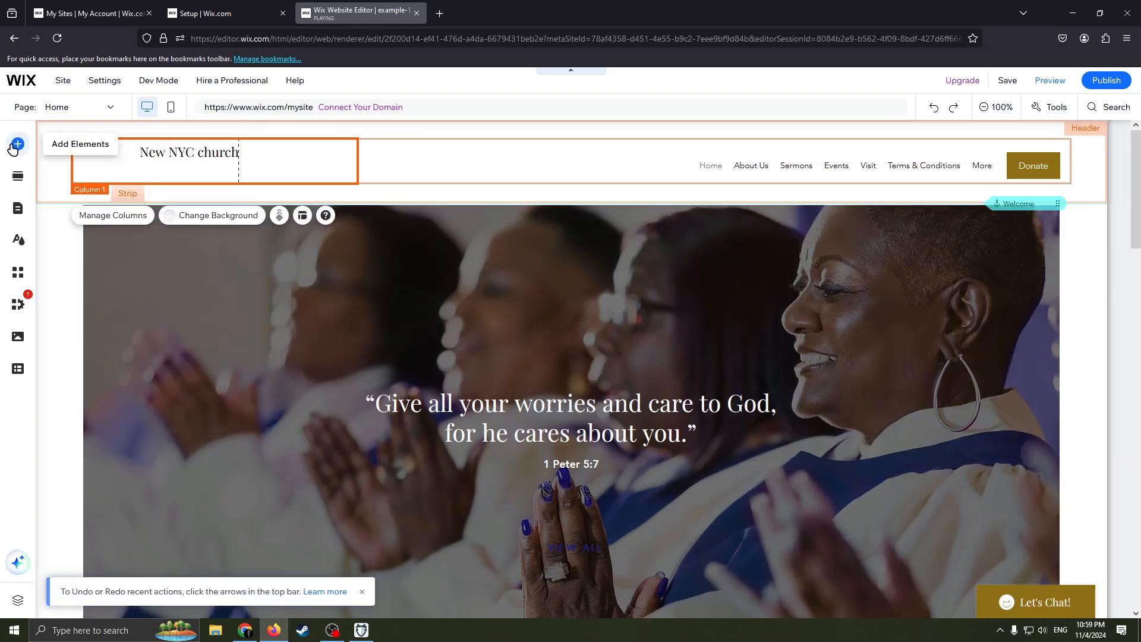
Examine the image elements that can be added, including uploads, free Wix images, illustrations, custom logo and related apps.
click(18, 144)
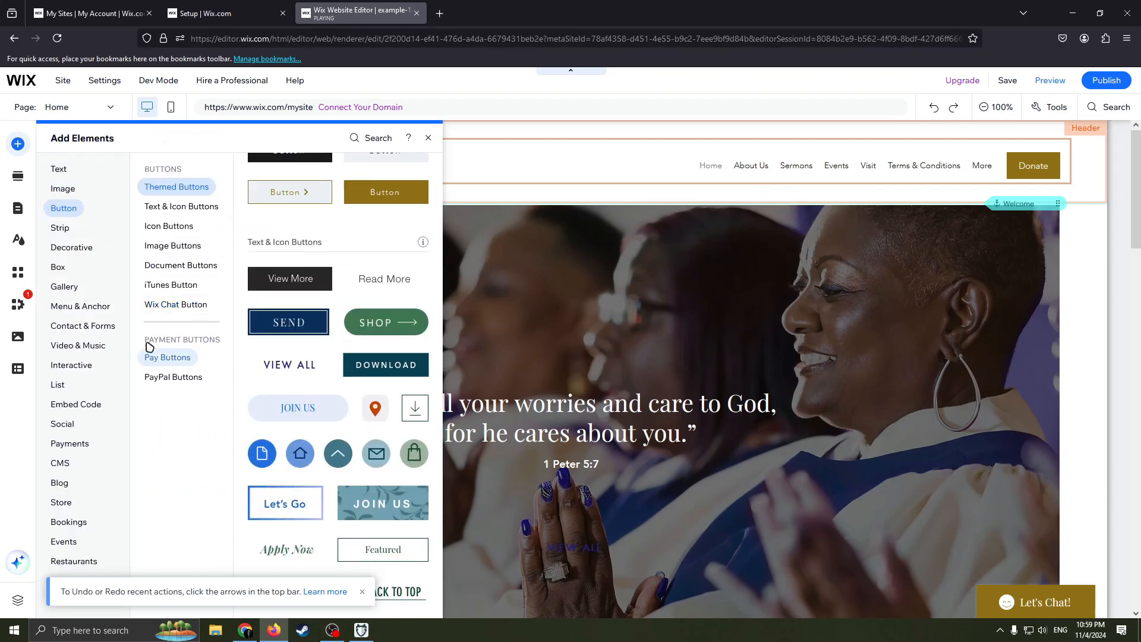
click(90, 345)
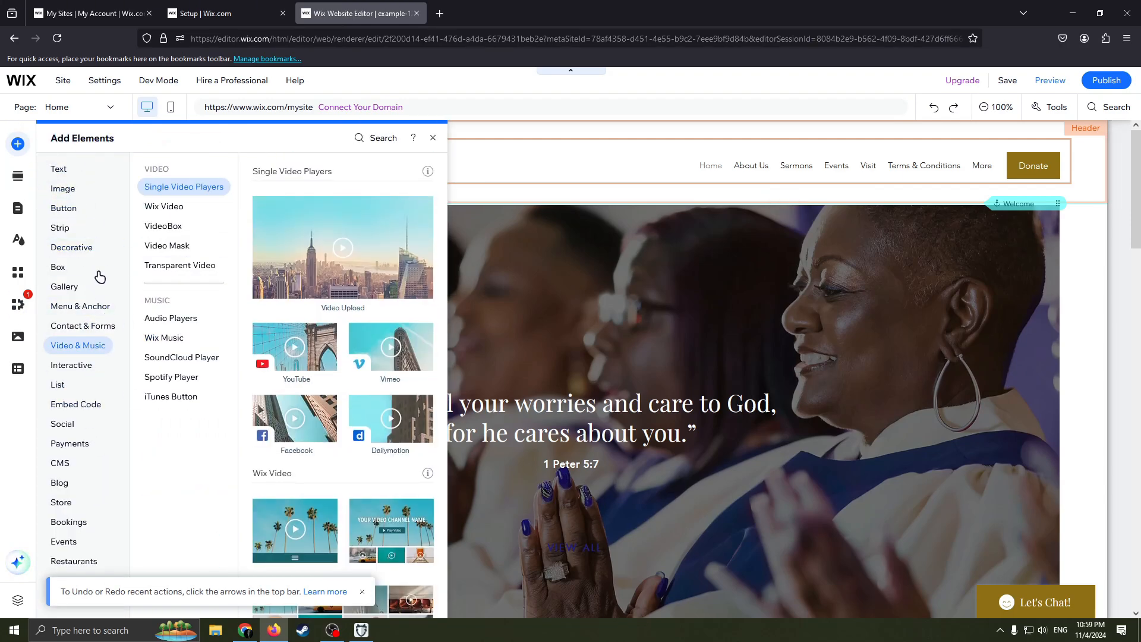
click(95, 207)
click(67, 192)
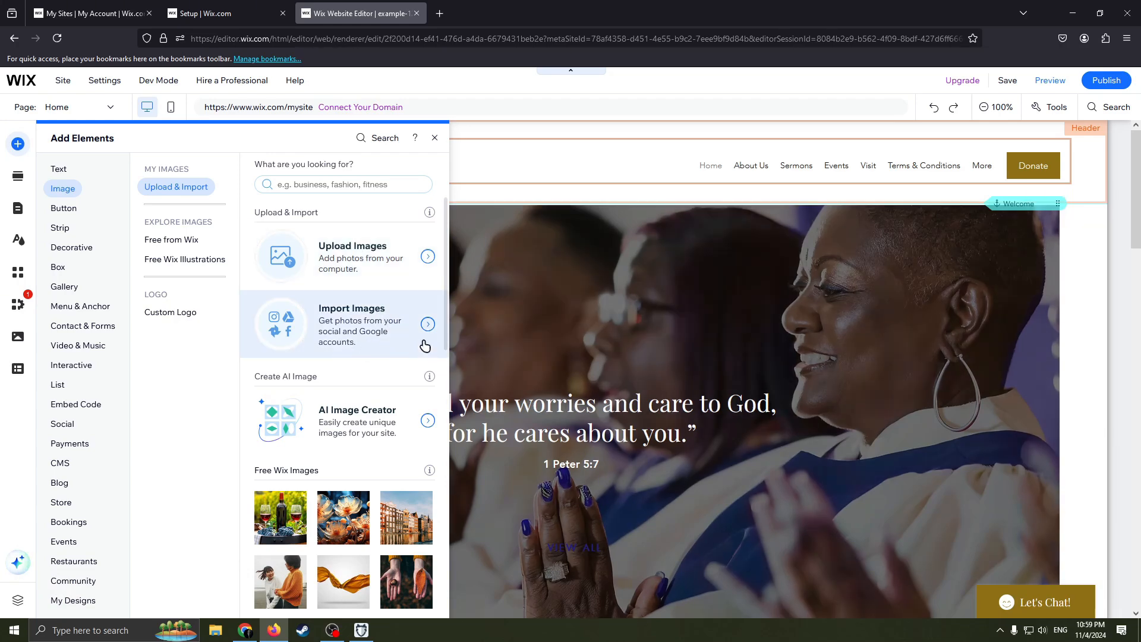
scroll(356, 357, down, 2)
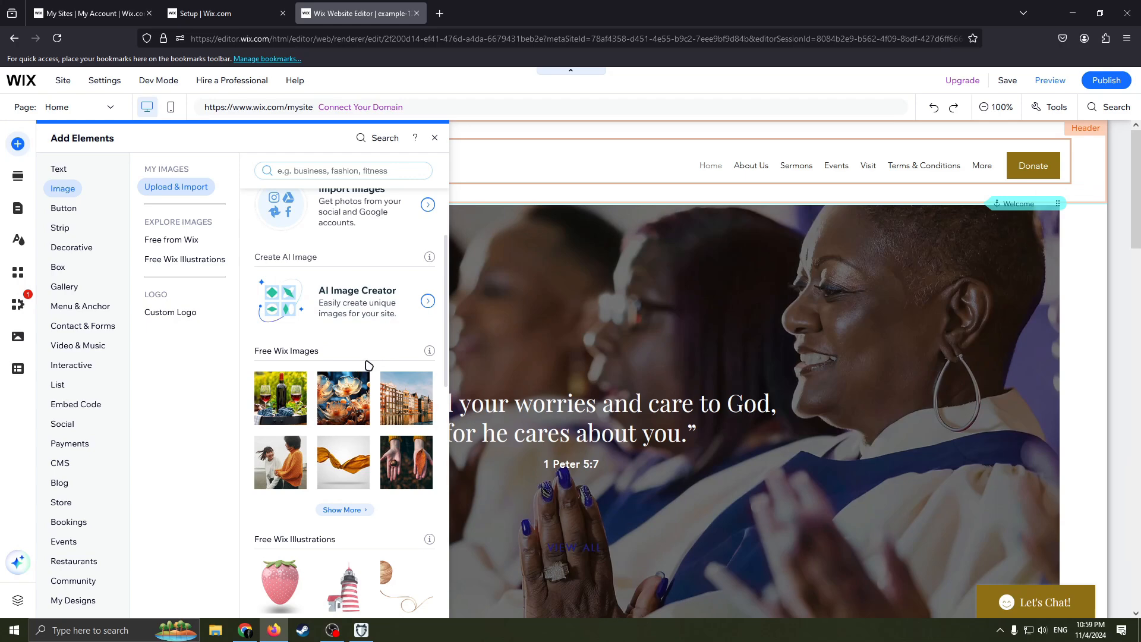
scroll(359, 357, down, 10)
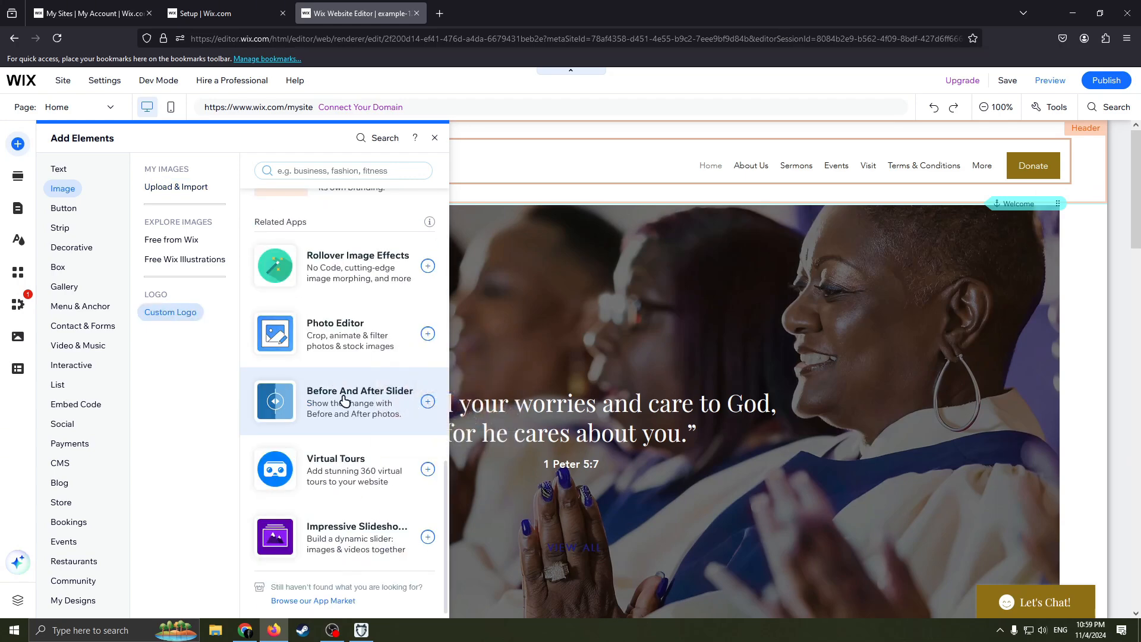
scroll(345, 249, up, 2)
scroll(327, 335, up, 3)
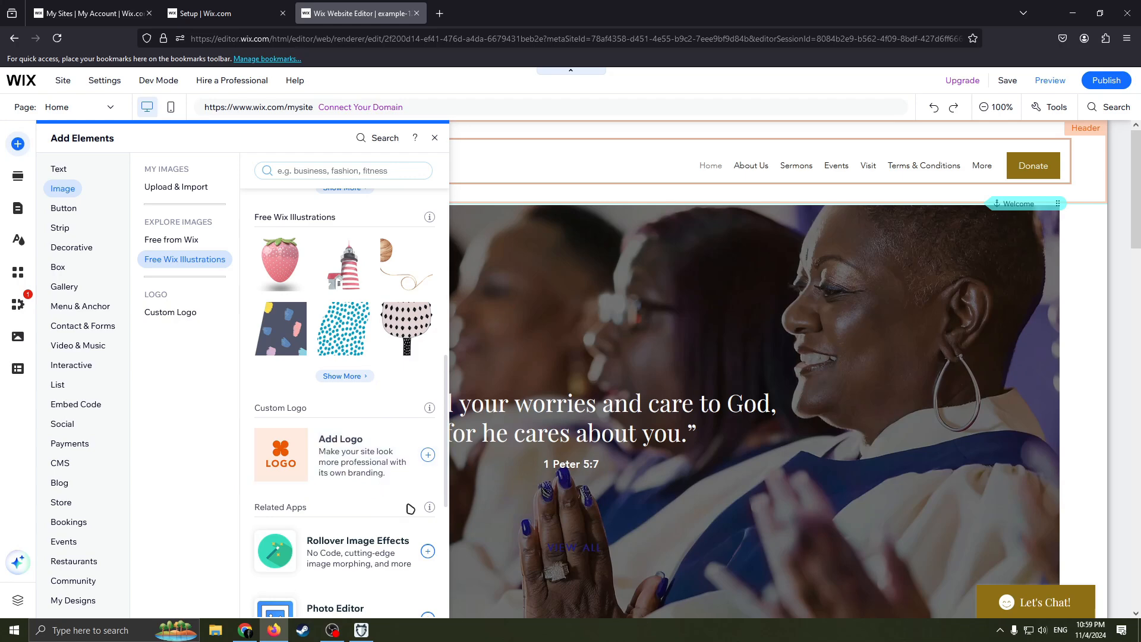
scroll(374, 469, down, 5)
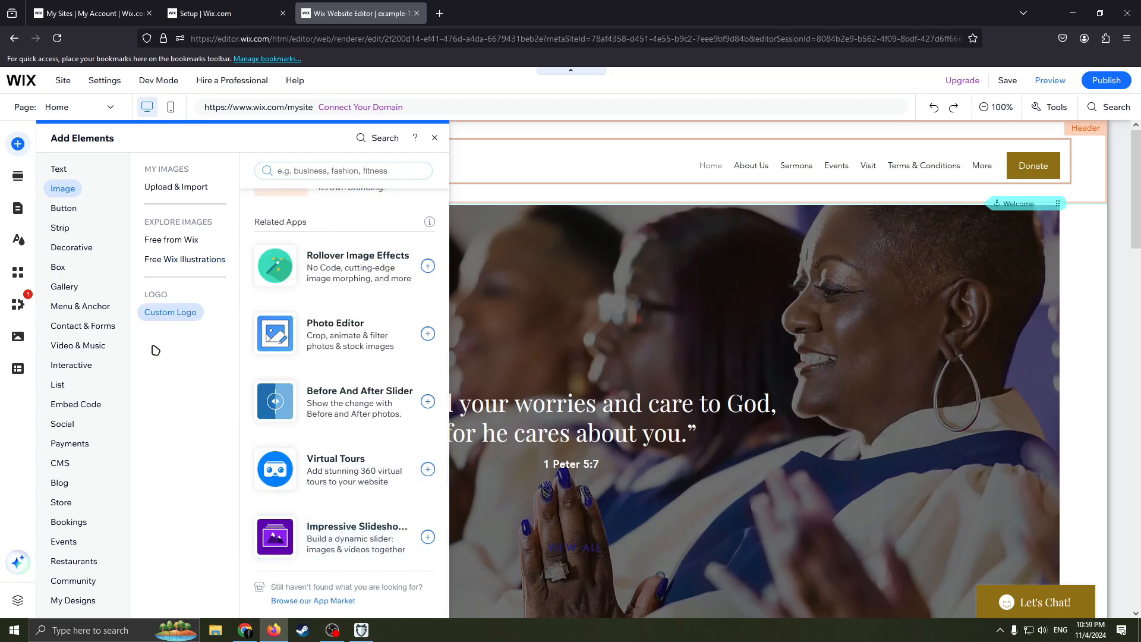
Browse the form, button, text, strip, box, gallery and menu categories of elements that can be added.
click(95, 325)
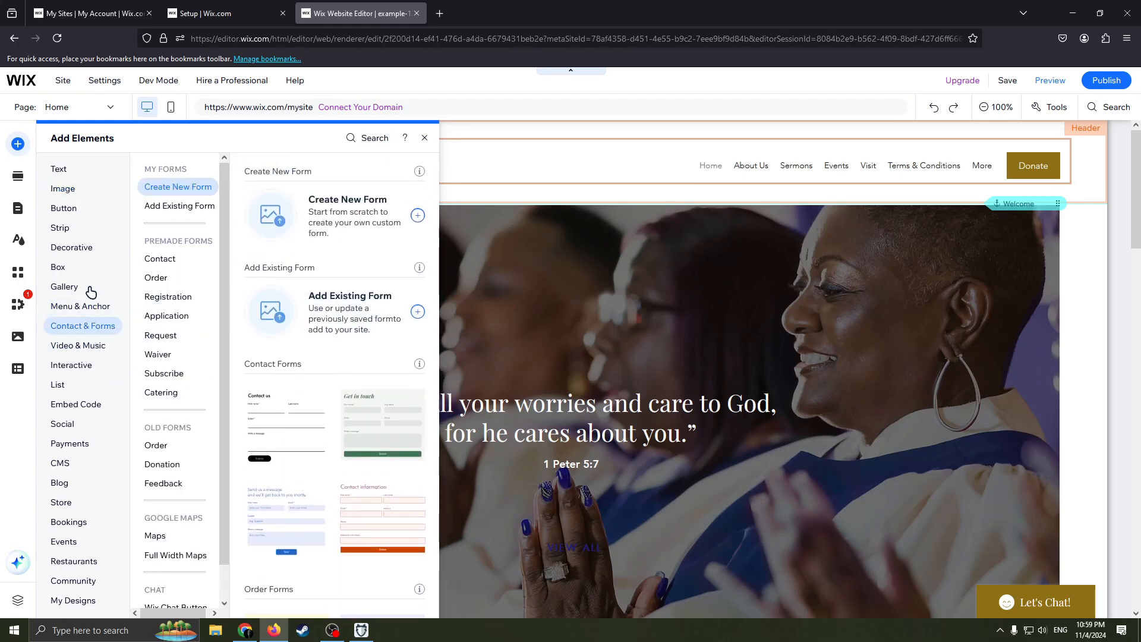
click(70, 207)
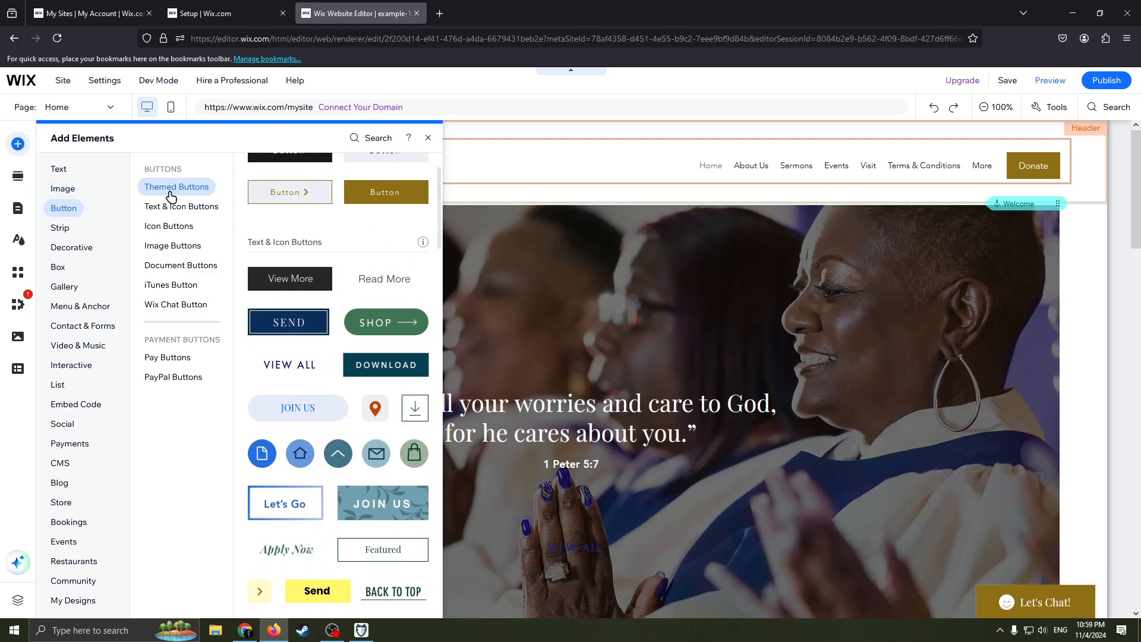
click(65, 189)
click(60, 170)
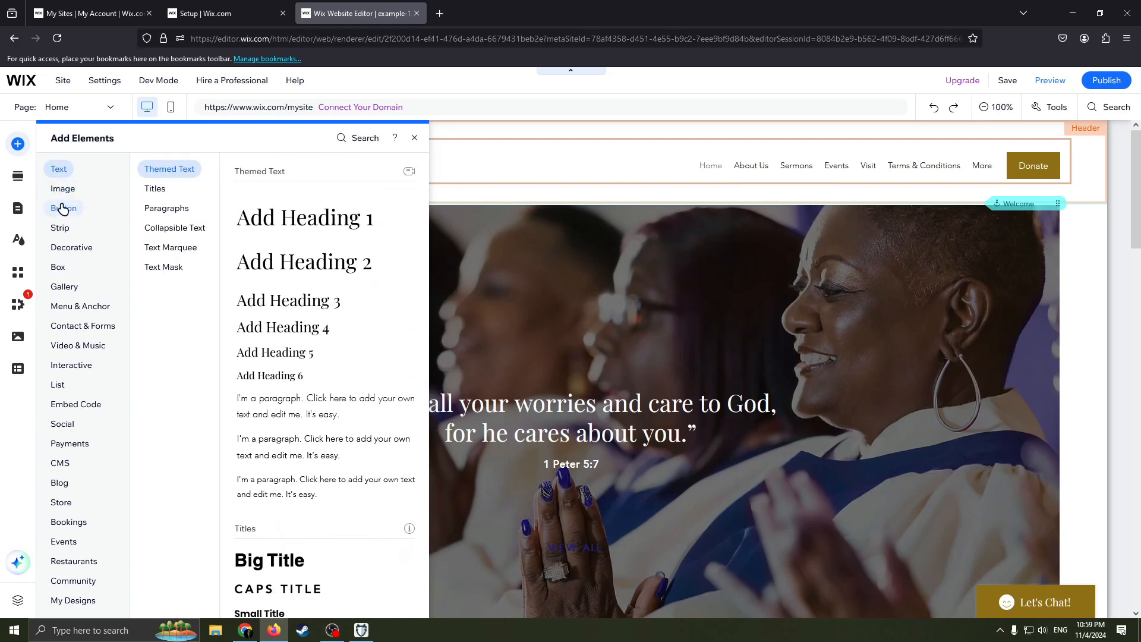
click(62, 230)
click(69, 247)
click(60, 268)
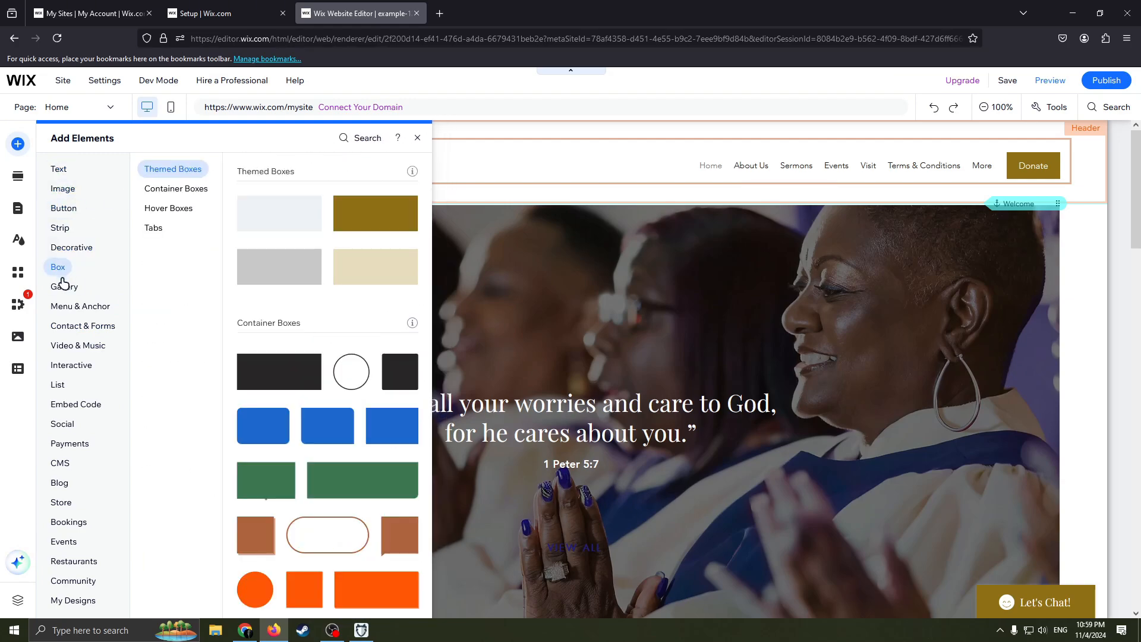
click(62, 287)
click(63, 307)
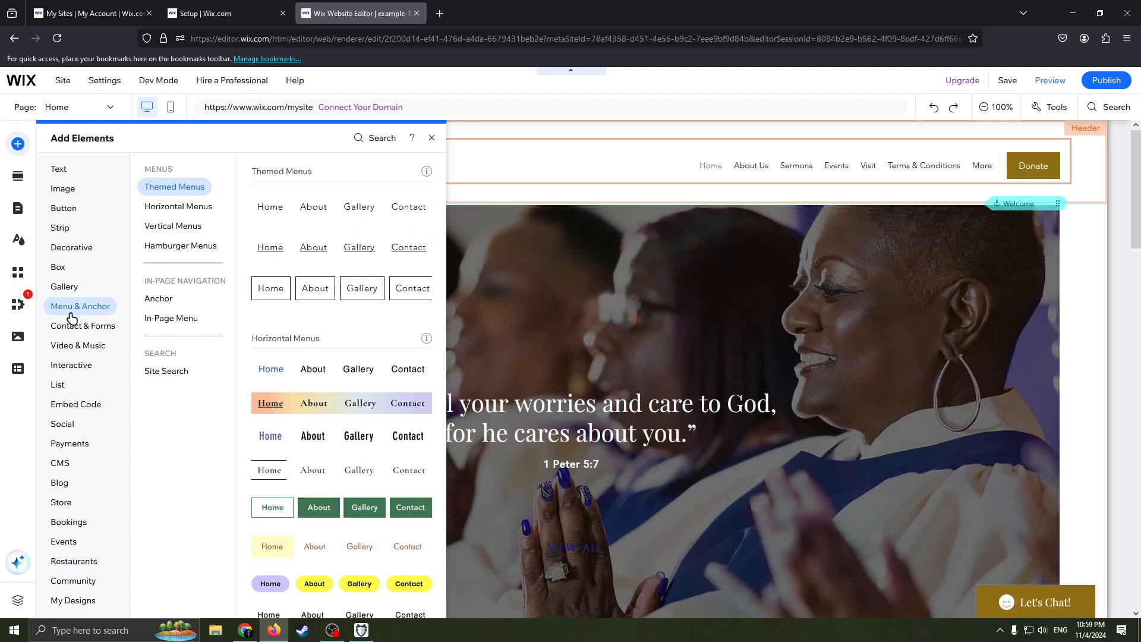
click(73, 324)
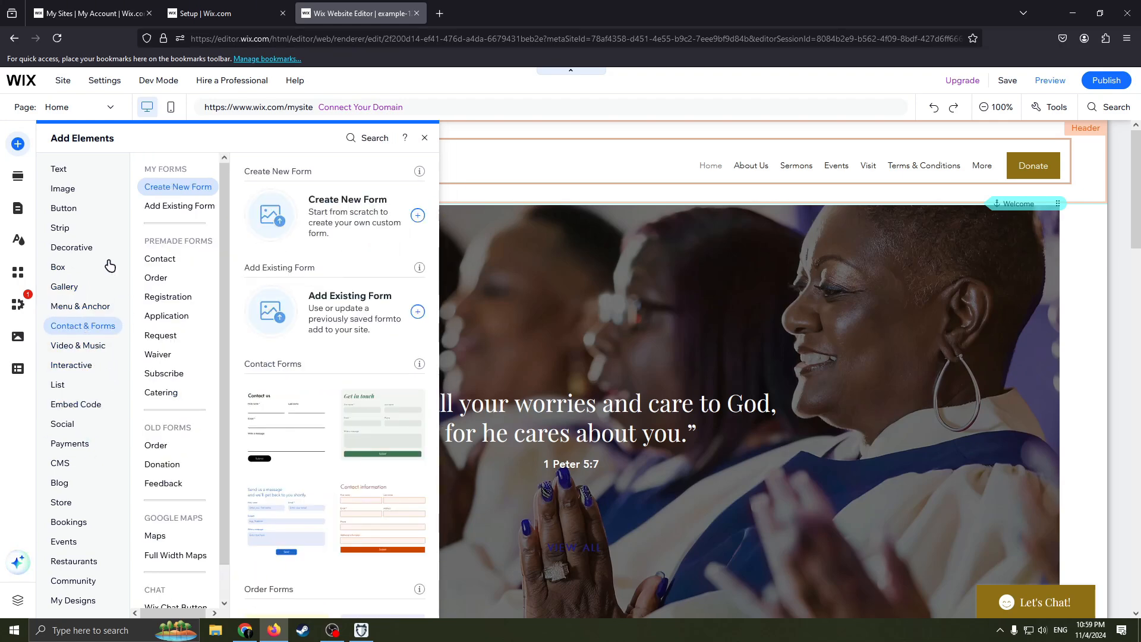
Add the orange starburst from the decorative Basic Shapes before the church name in the header and shrink it to fit.
click(90, 249)
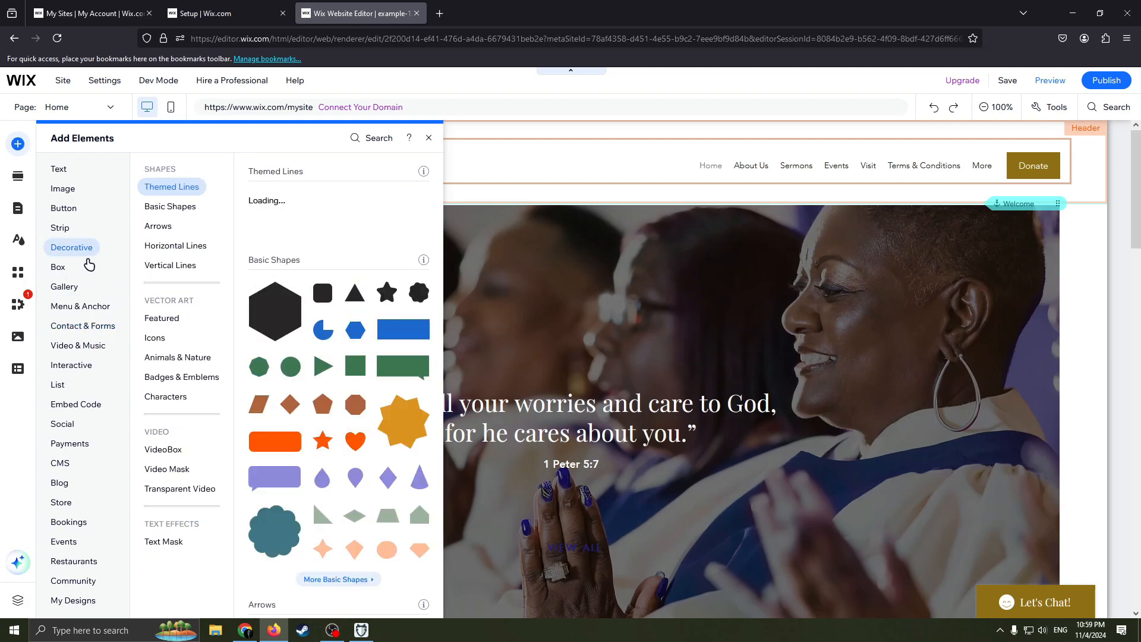
click(89, 264)
click(74, 245)
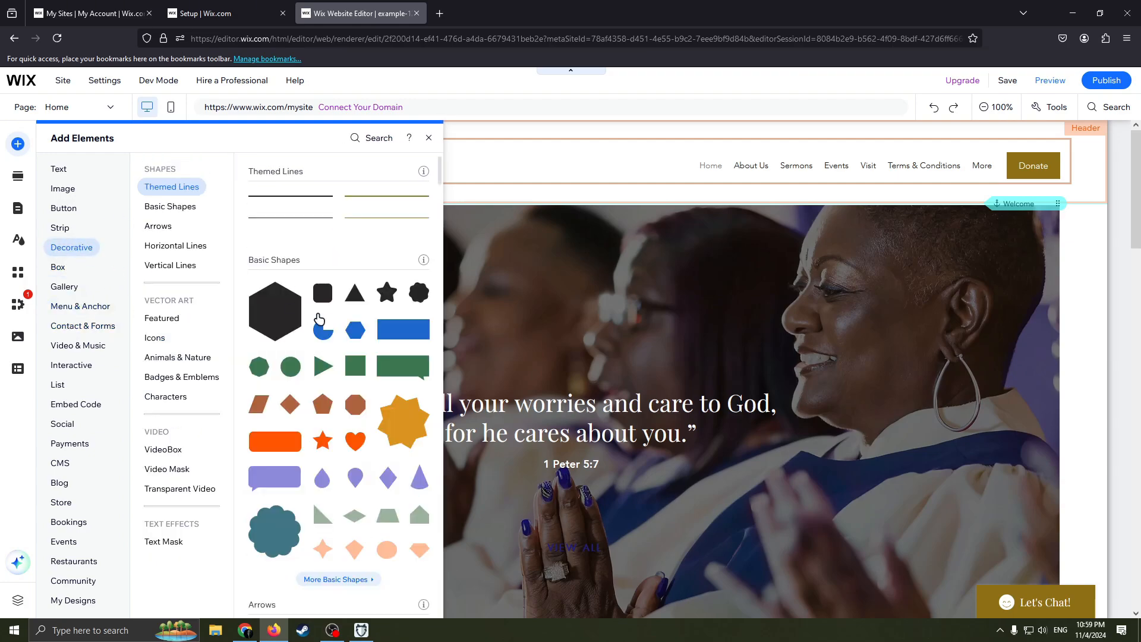
drag(409, 415, 106, 157)
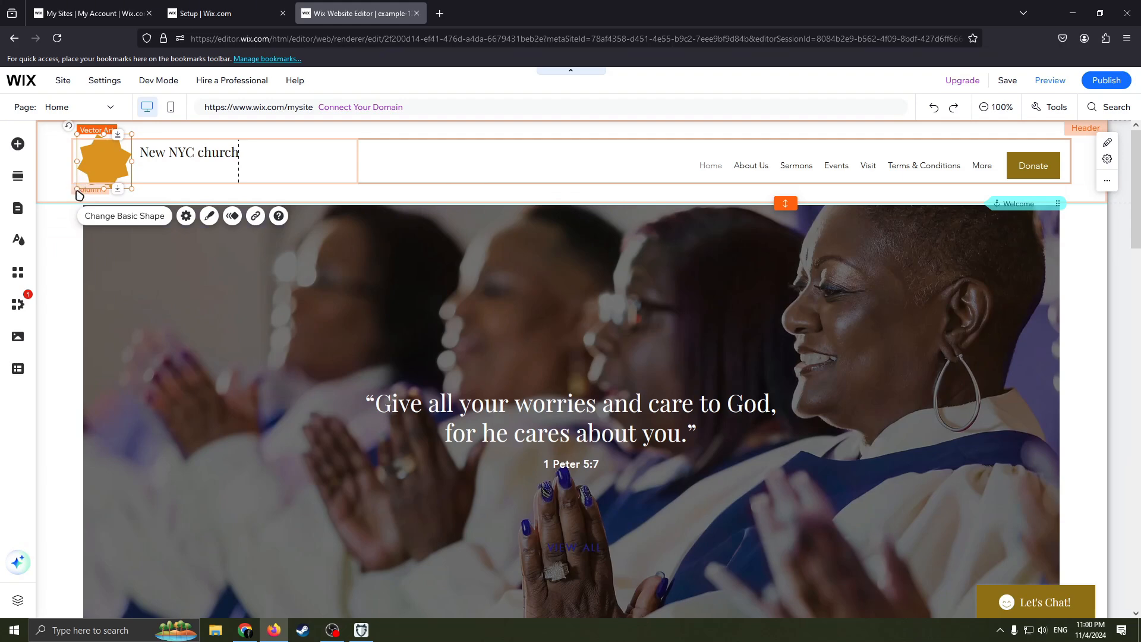
drag(78, 189, 110, 164)
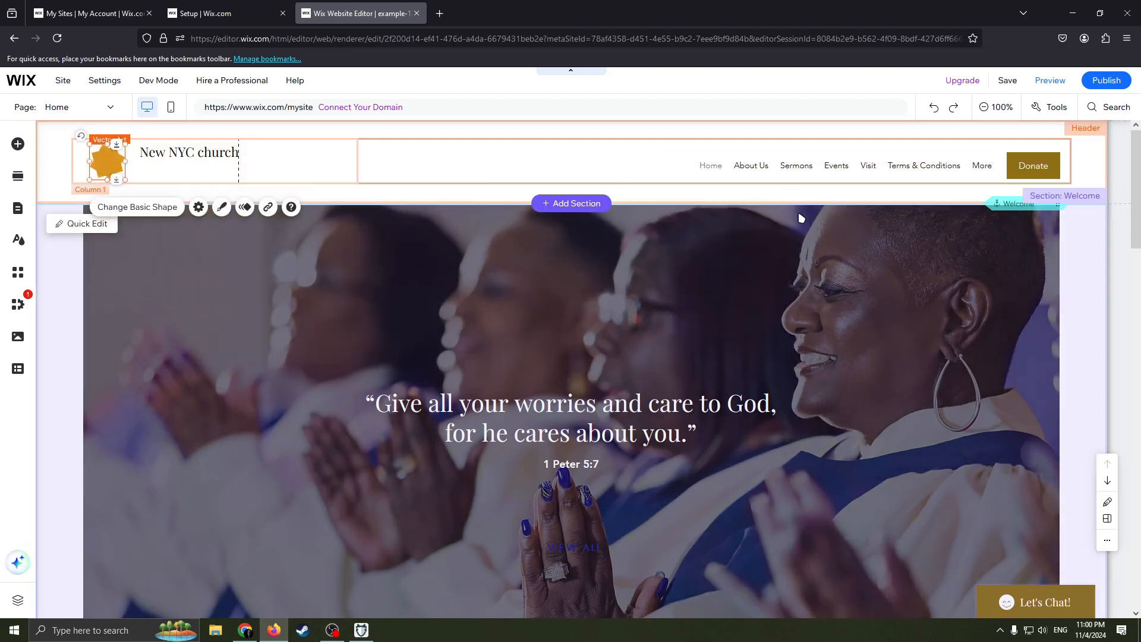
click(597, 166)
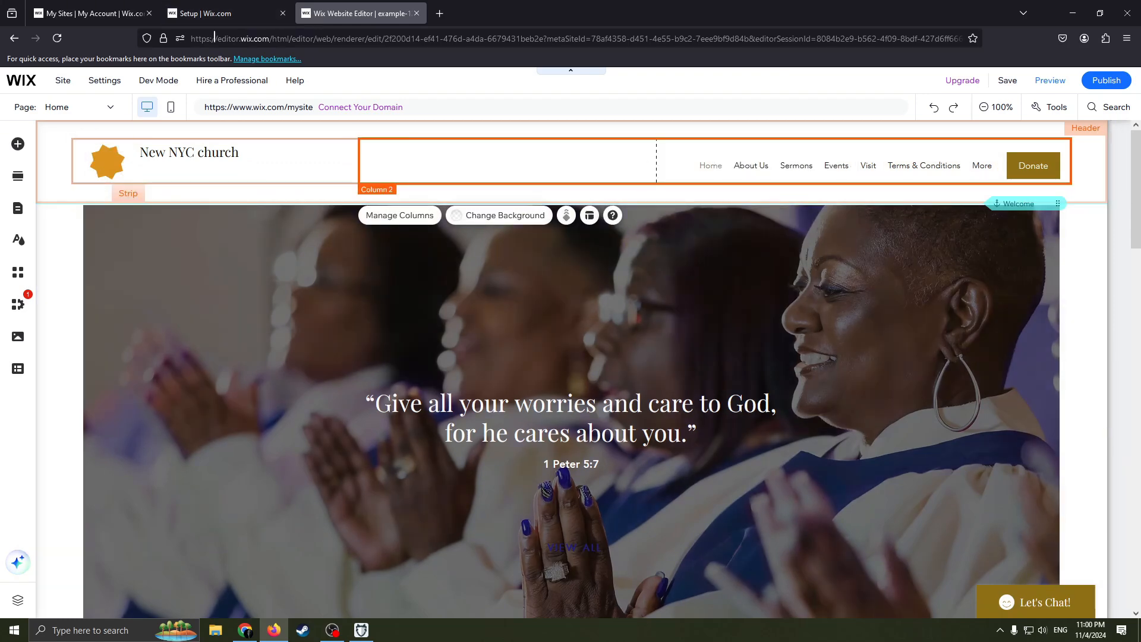
Insert the "Book an Appointment" Single Service section from Bookings between the Welcome and Senior Pastor sections.
mouse_move(972, 93)
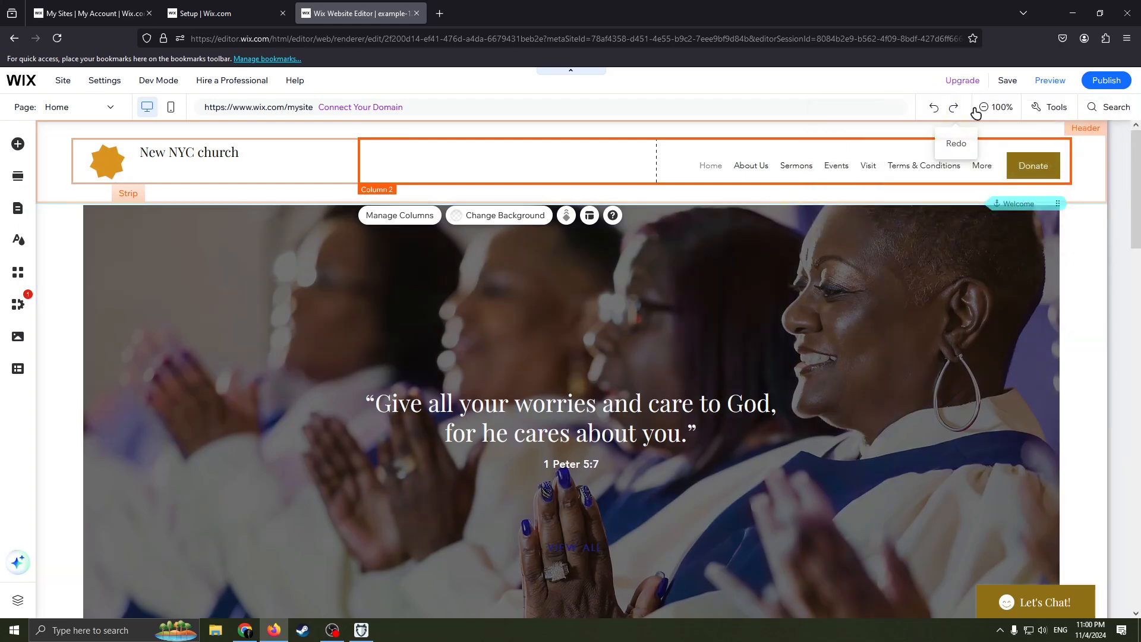
click(998, 107)
click(18, 176)
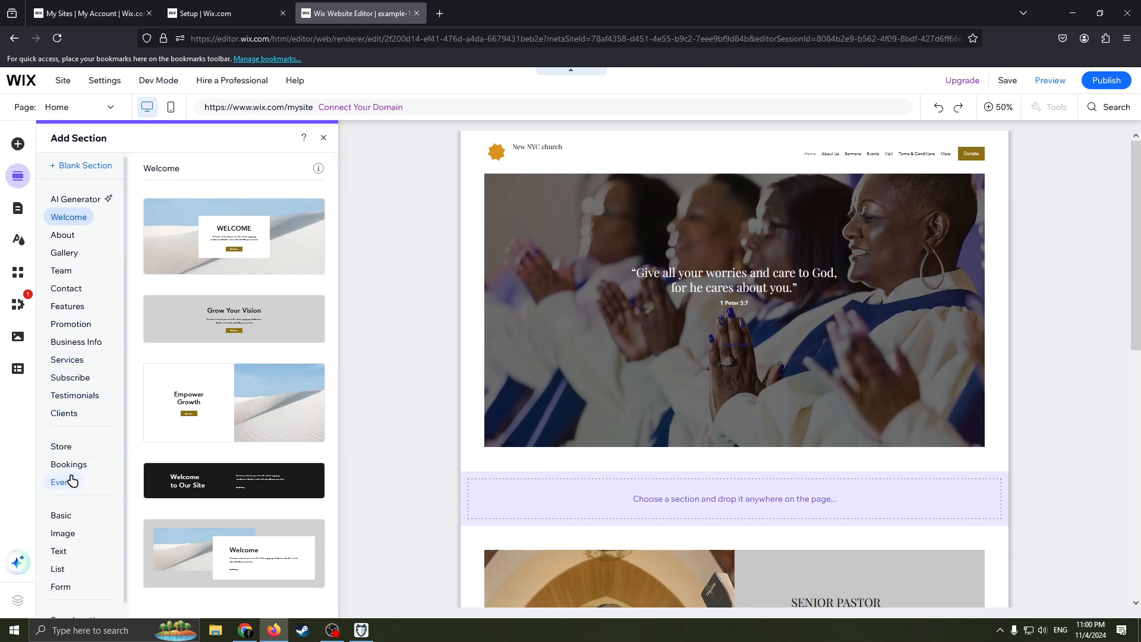
scroll(72, 501, down, 1)
click(71, 452)
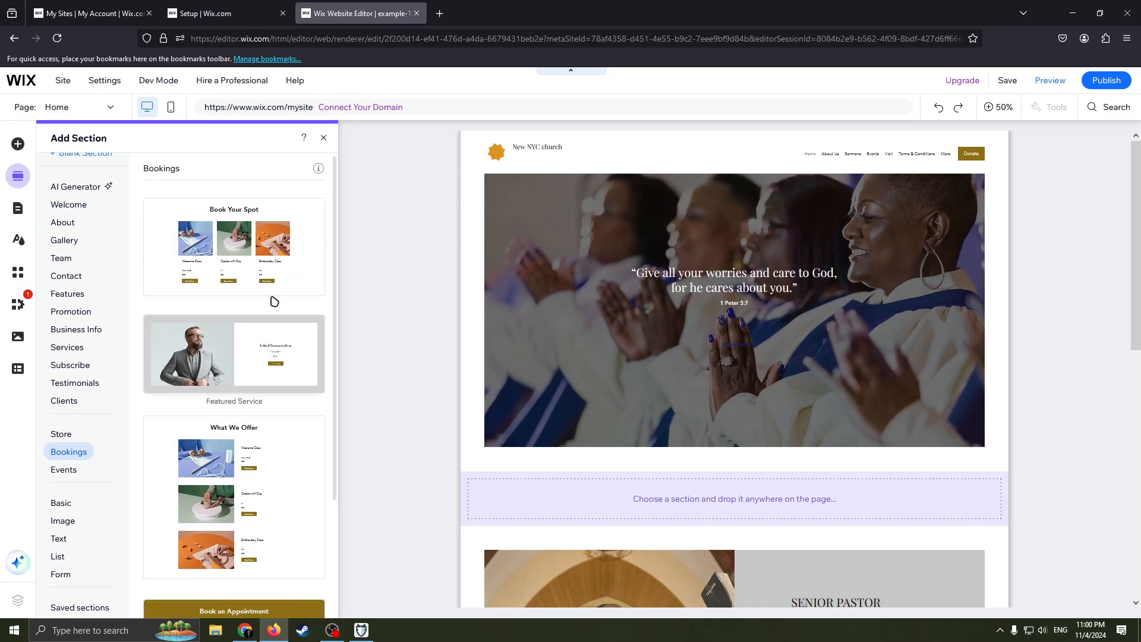
scroll(249, 352, down, 3)
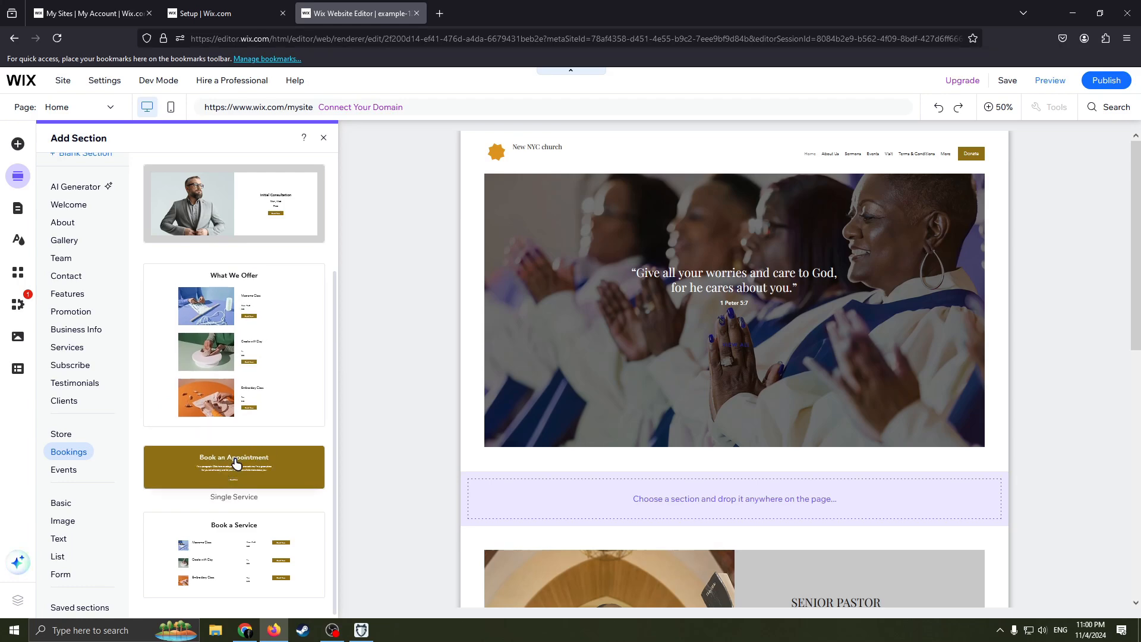
drag(237, 469, 704, 505)
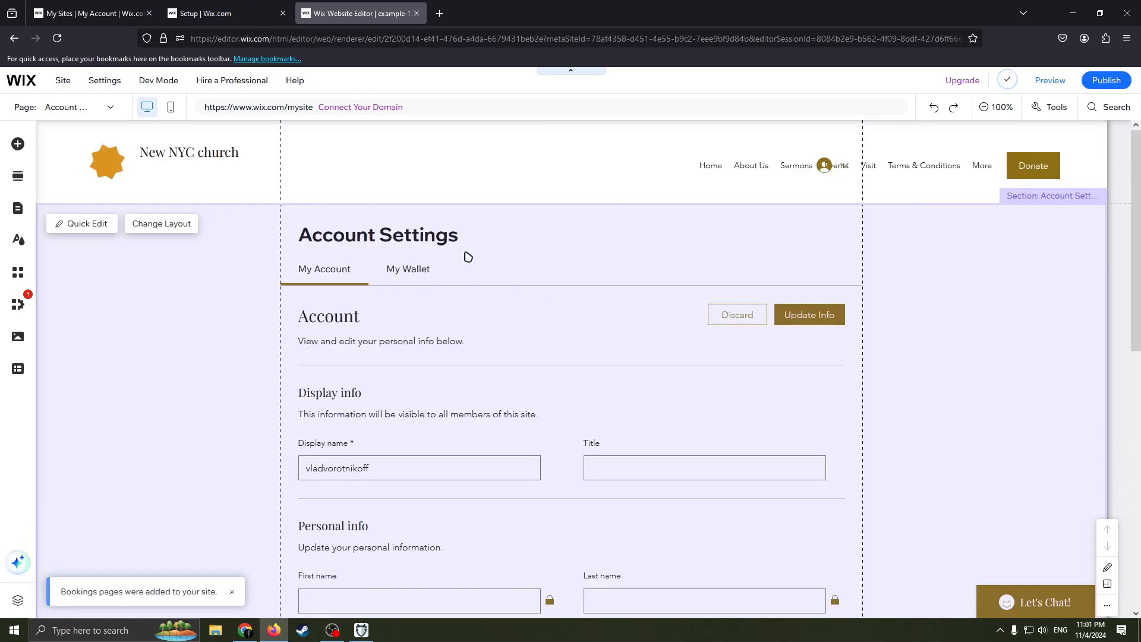
Look over the Account Settings page and the Home page's header, Welcome section and verse text settings.
scroll(580, 339, down, 2)
scroll(444, 309, up, 1)
scroll(444, 309, up, 1)
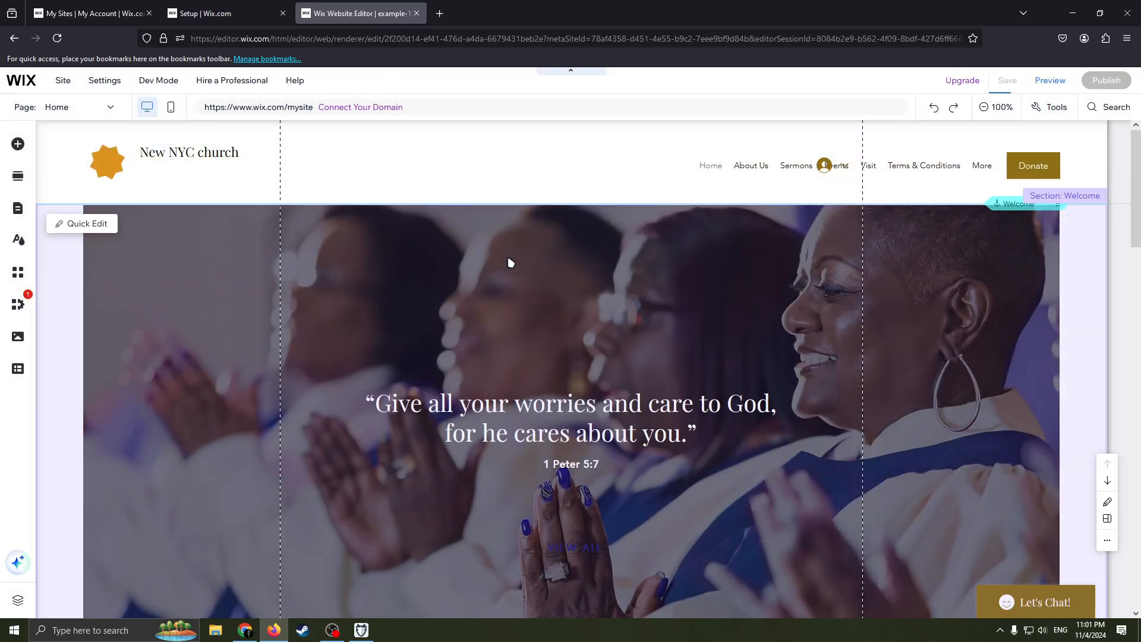
scroll(594, 297, down, 1)
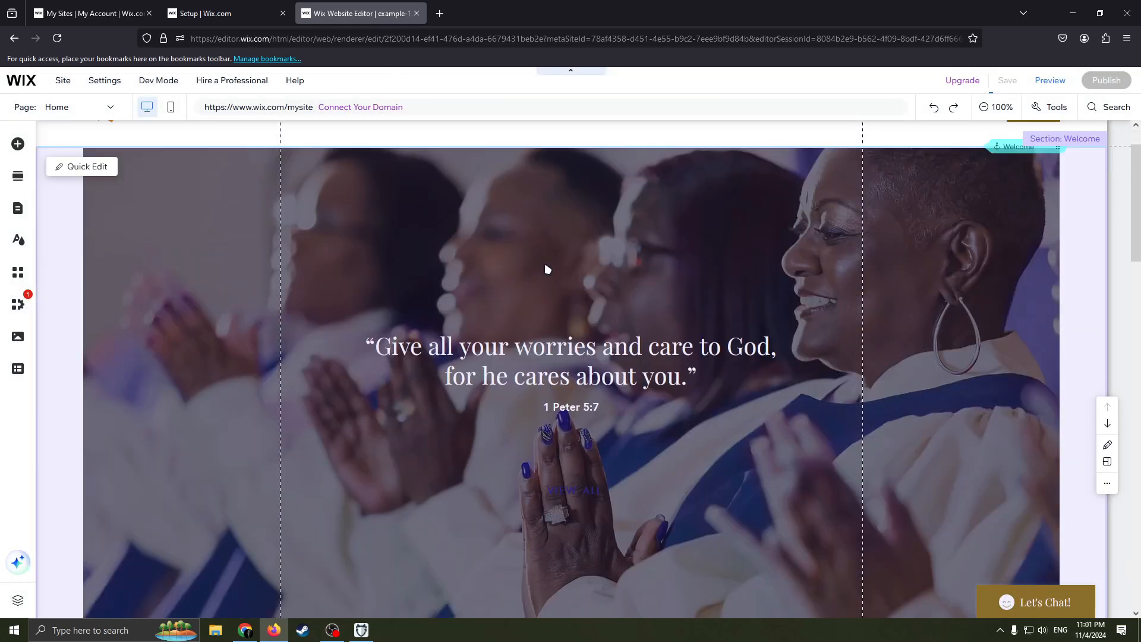
scroll(543, 274, up, 1)
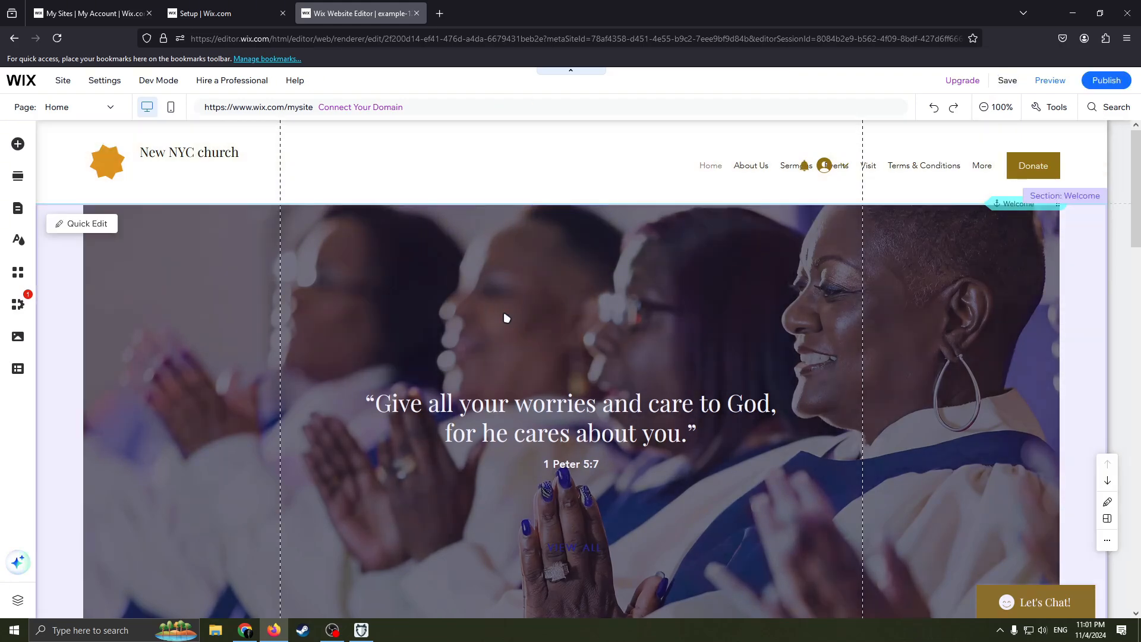
scroll(498, 378, down, 3)
scroll(537, 377, up, 3)
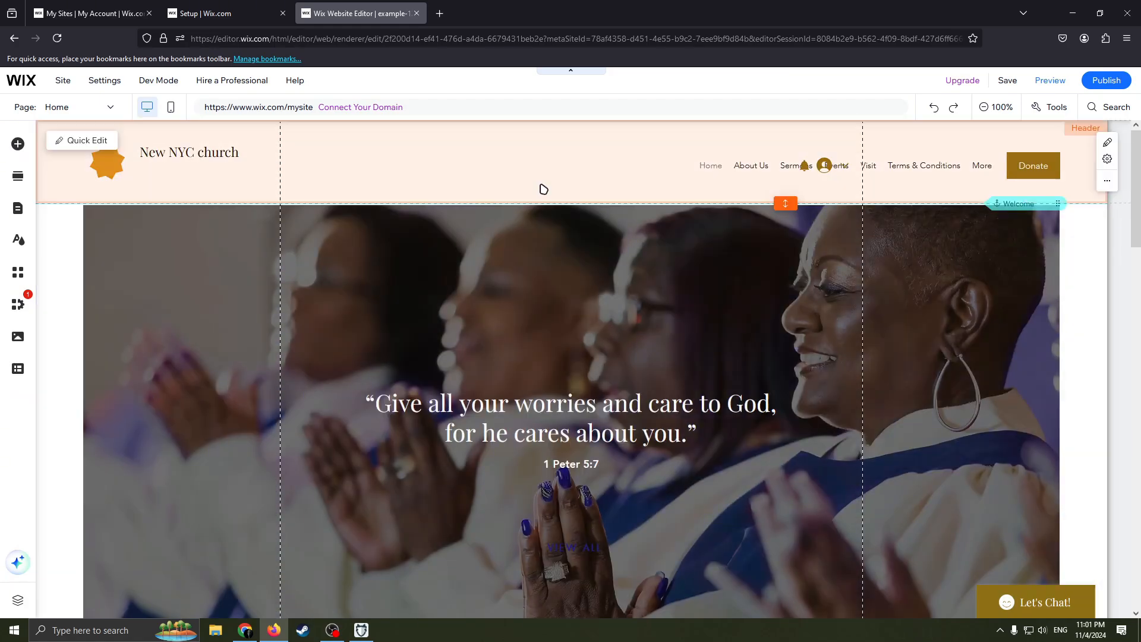
click(634, 275)
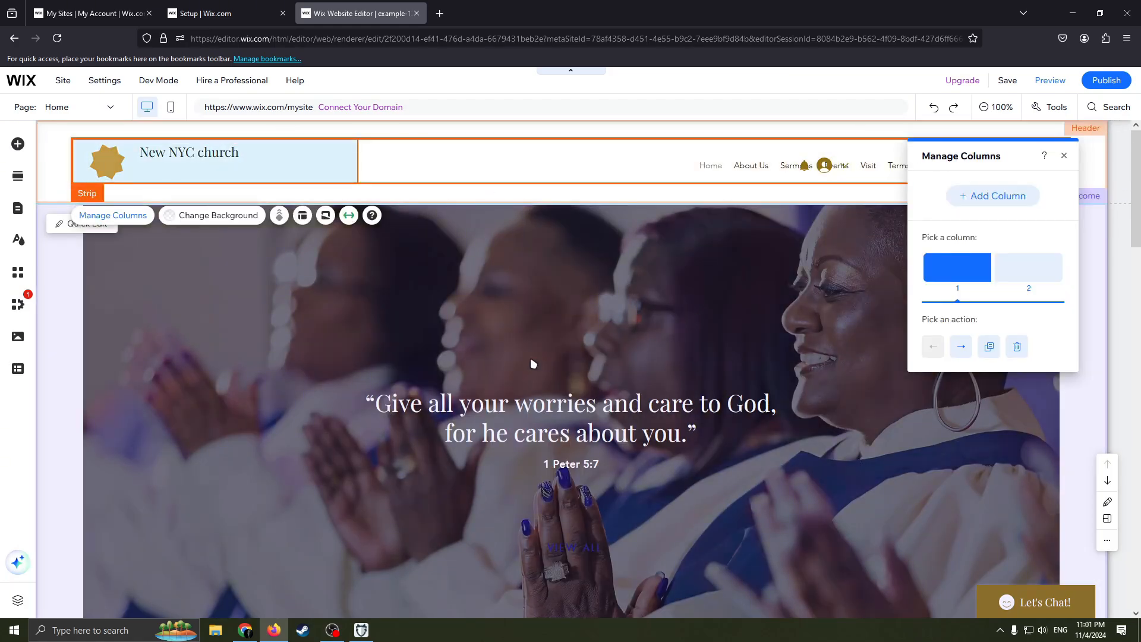
click(537, 404)
click(538, 405)
double_click(567, 465)
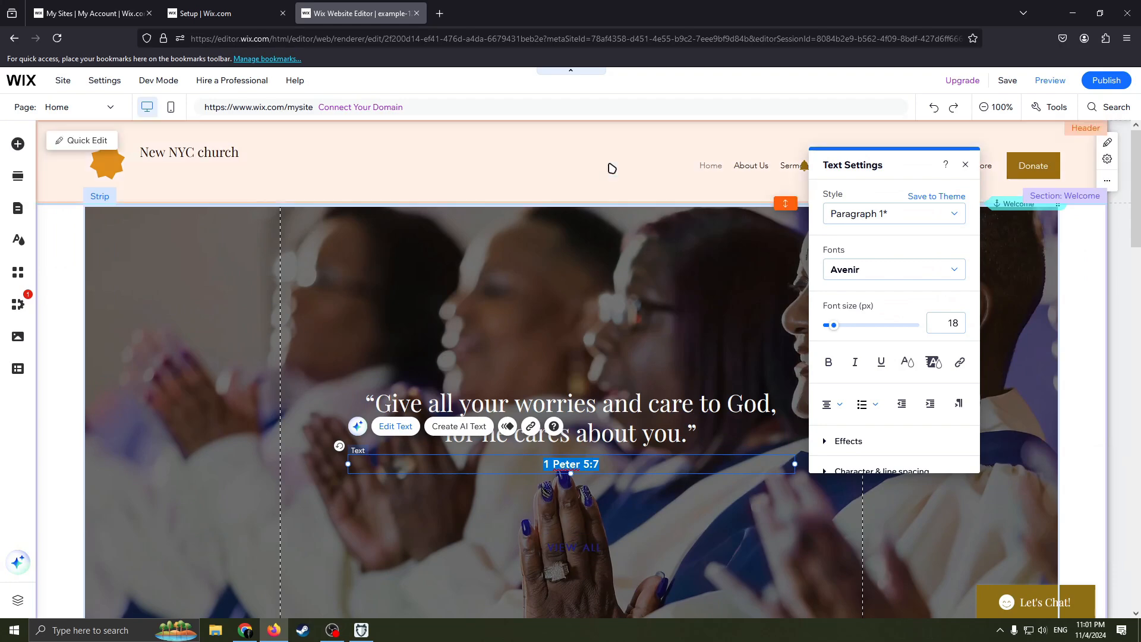
Move the login bar off the header menu items into the empty space just before Home.
click(611, 169)
drag(825, 167, 592, 168)
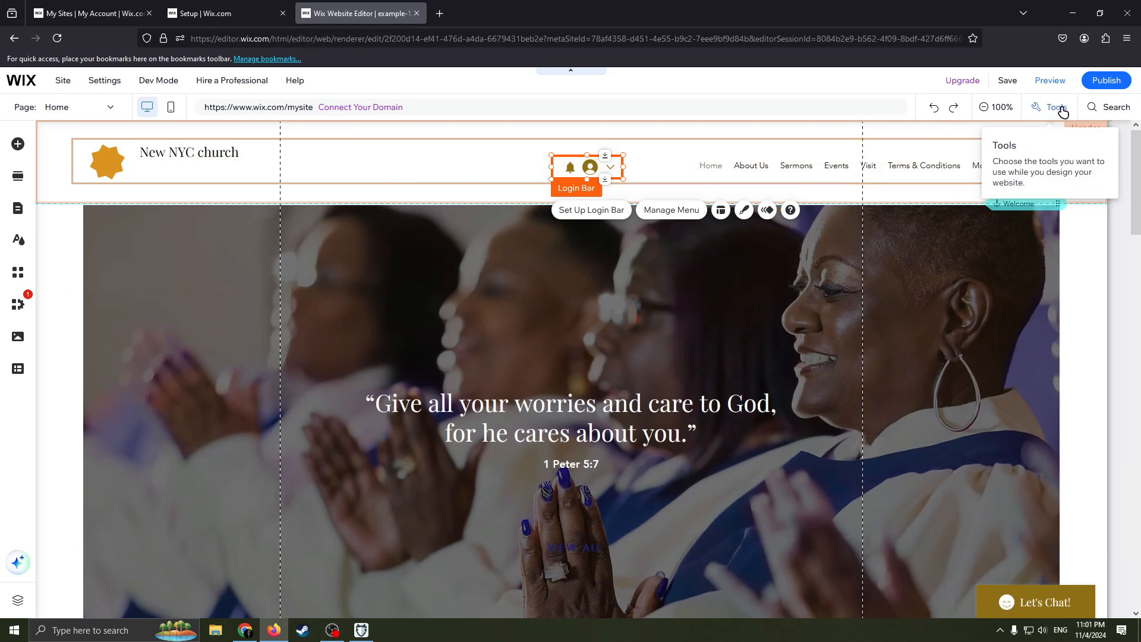
drag(569, 168, 627, 157)
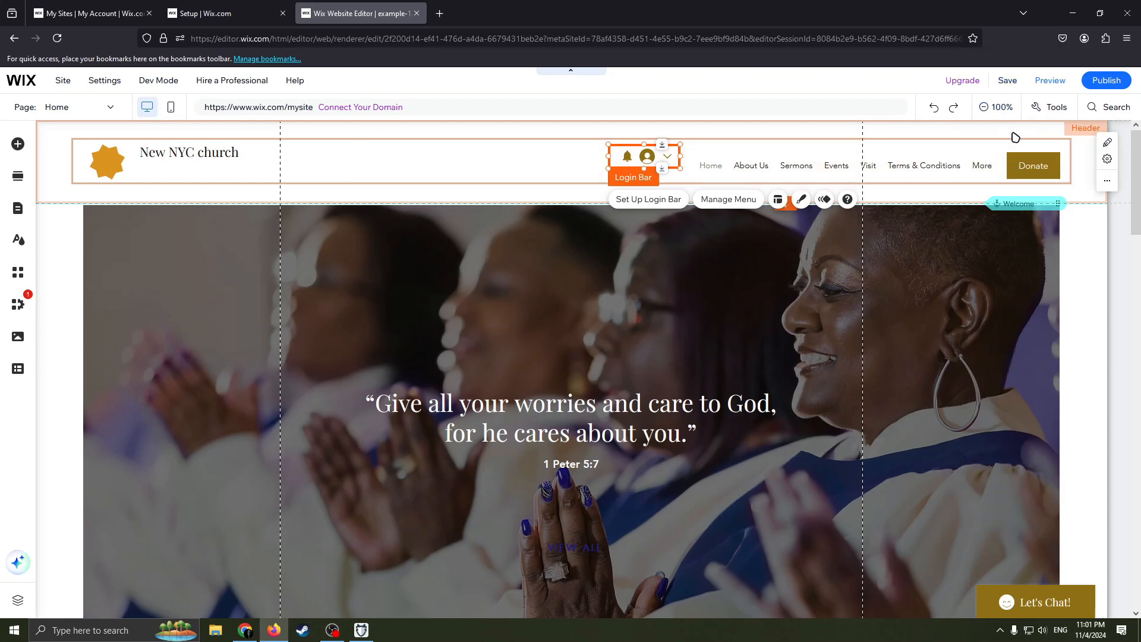
click(1007, 90)
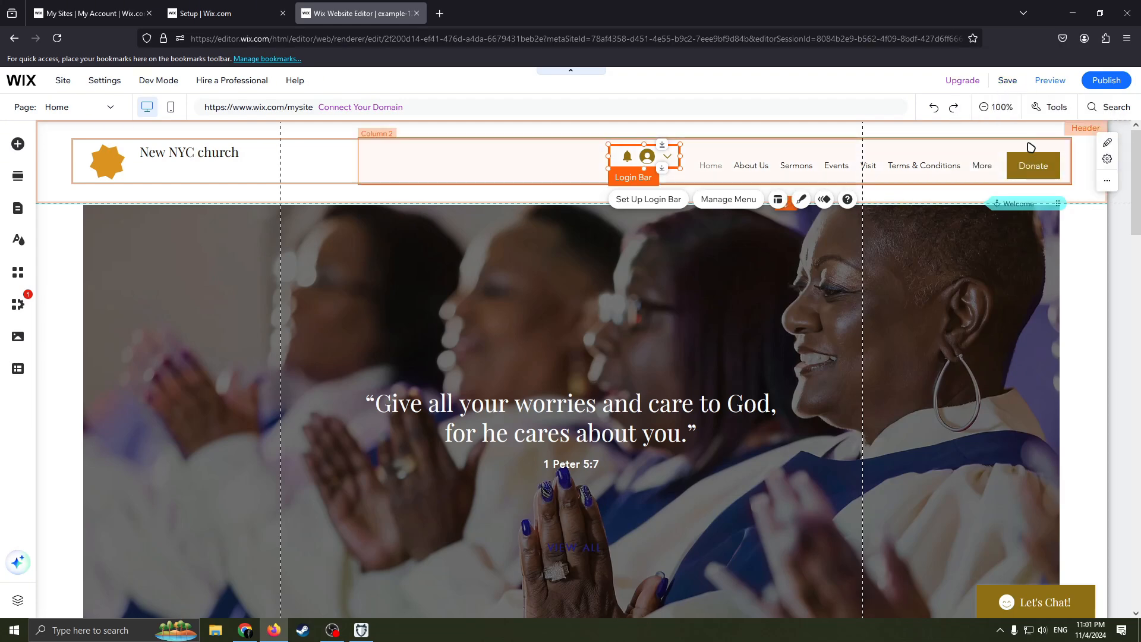